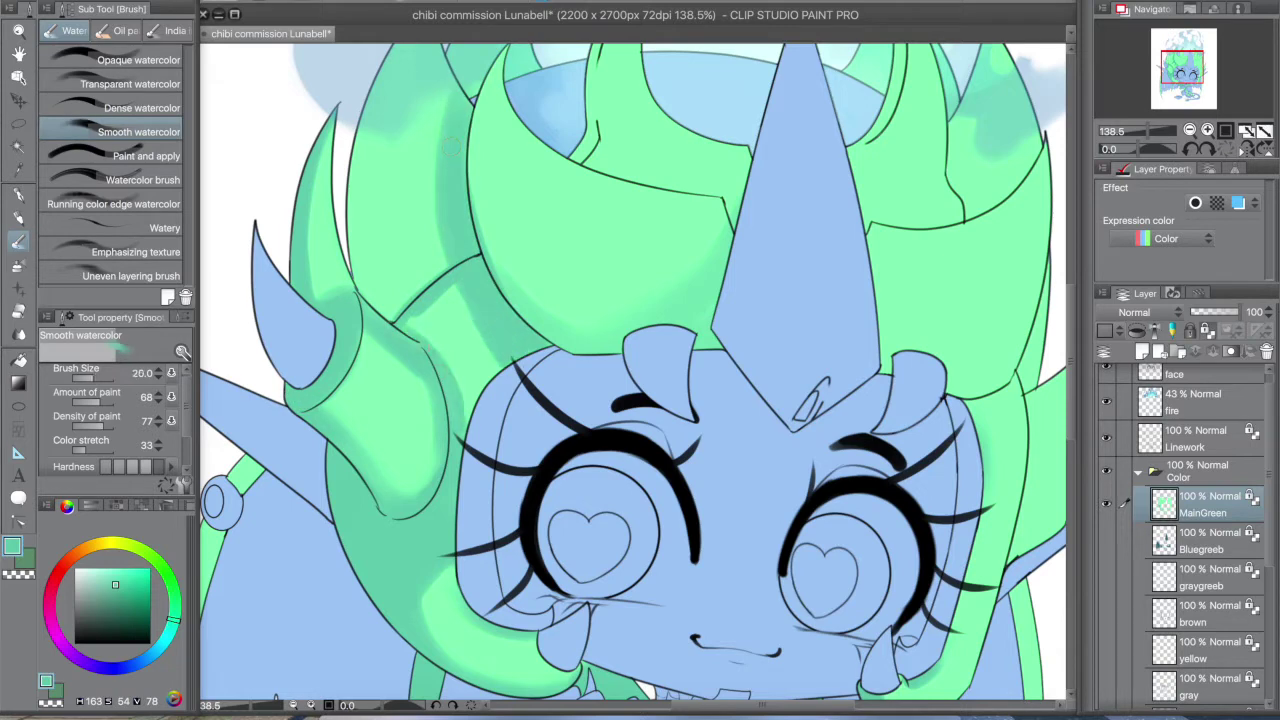
# - Shade the tall hair locks on the character's left-hand side in teal green with Smooth watercolor, blending with the light base green
pyautogui.press(']')
pyautogui.press(']')
pyautogui.press(']')
pyautogui.moveTo(380, 60); pyautogui.dragTo(370, 320)
pyautogui.moveTo(440, 60); pyautogui.dragTo(445, 250)
pyautogui.press('[')
pyautogui.press('[')
pyautogui.keyDown('alt'); pyautogui.click(430, 121); pyautogui.keyUp('alt')
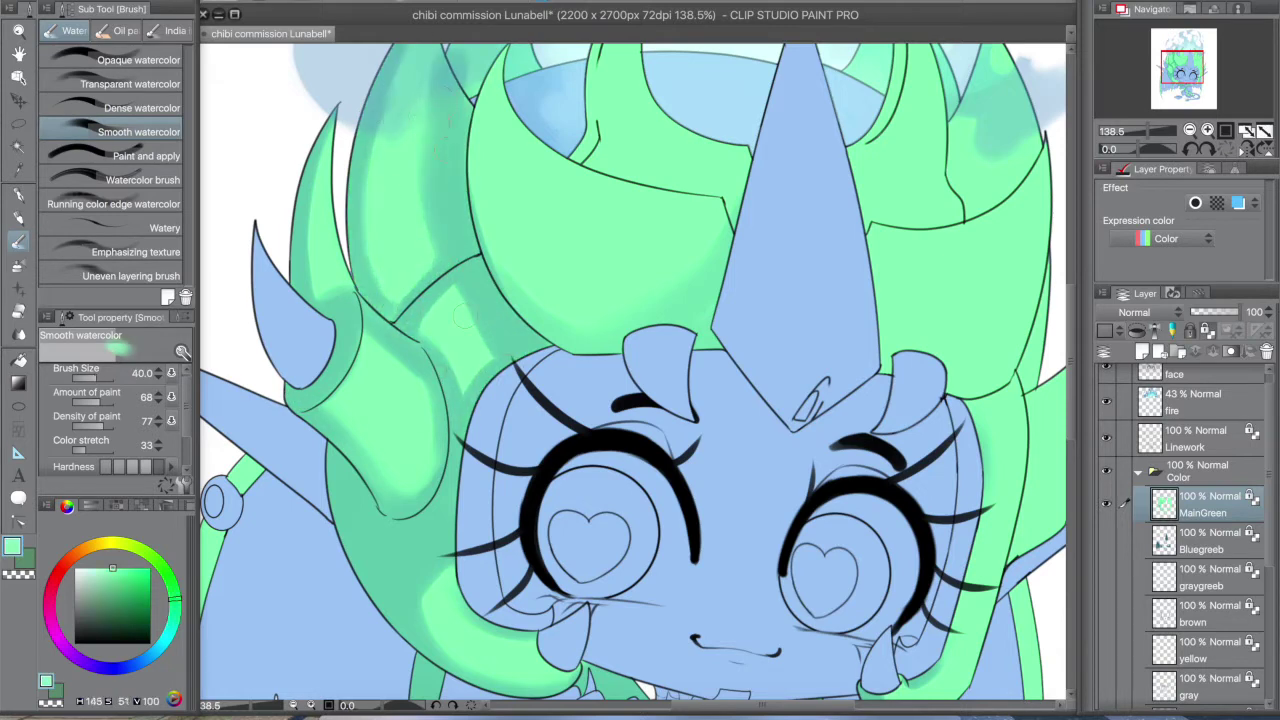
pyautogui.keyDown('alt'); pyautogui.click(446, 580); pyautogui.keyUp('alt')
pyautogui.moveTo(446, 580); pyautogui.dragTo(416, 500)
# - Shade the narrow hair lock curling down beside the right cheek with Smooth watercolor at a brush size of 25
pyautogui.press('[')
pyautogui.press('[')
pyautogui.moveTo(948, 325)
pyautogui.mouseDown()
pyautogui.moveTo(945, 500)
pyautogui.moveTo(900, 630)
pyautogui.mouseUp()
pyautogui.press(']')
pyautogui.moveTo(990, 495); pyautogui.dragTo(978, 360)
pyautogui.keyDown('alt'); pyautogui.click(978, 350); pyautogui.keyUp('alt')
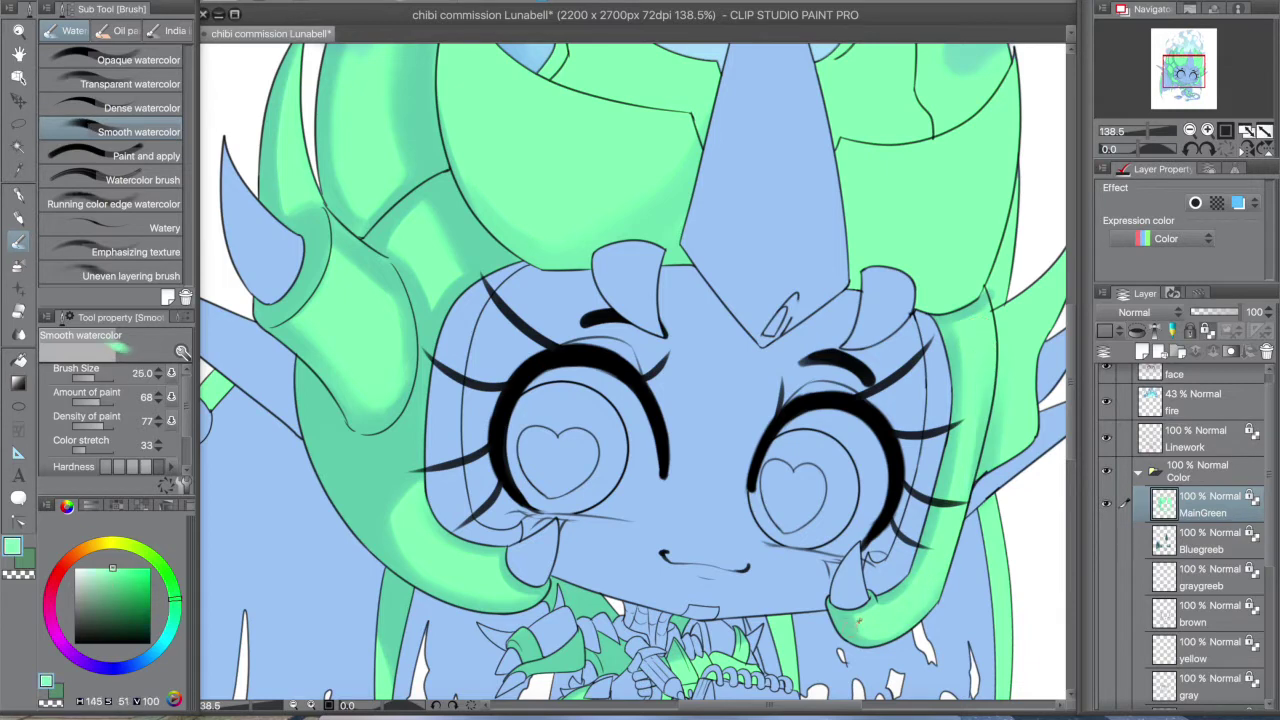
pyautogui.moveTo(985, 445); pyautogui.dragTo(840, 350)
# - Sample a teal green from the artwork and shade the pointed green fin right of the face
pyautogui.keyDown('alt'); pyautogui.click(867, 360); pyautogui.keyUp('alt')
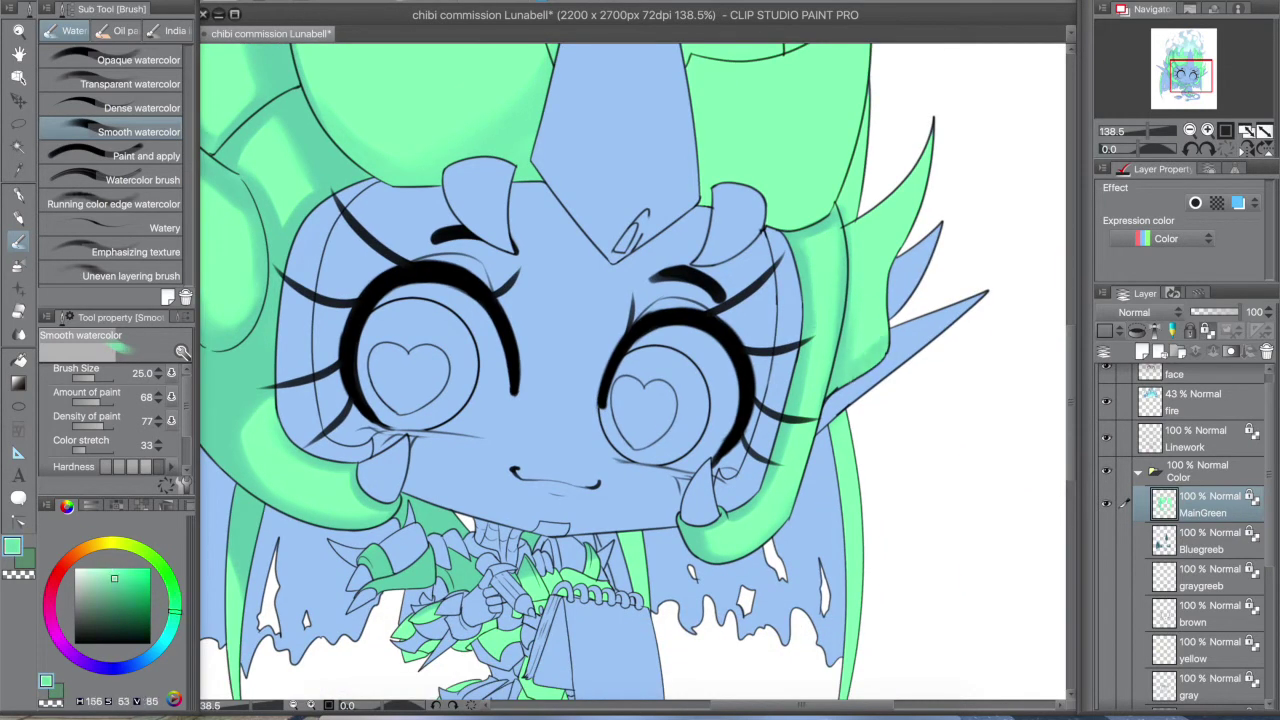
pyautogui.moveTo(925, 140); pyautogui.dragTo(855, 340)
pyautogui.scroll(-2, 633, 376)
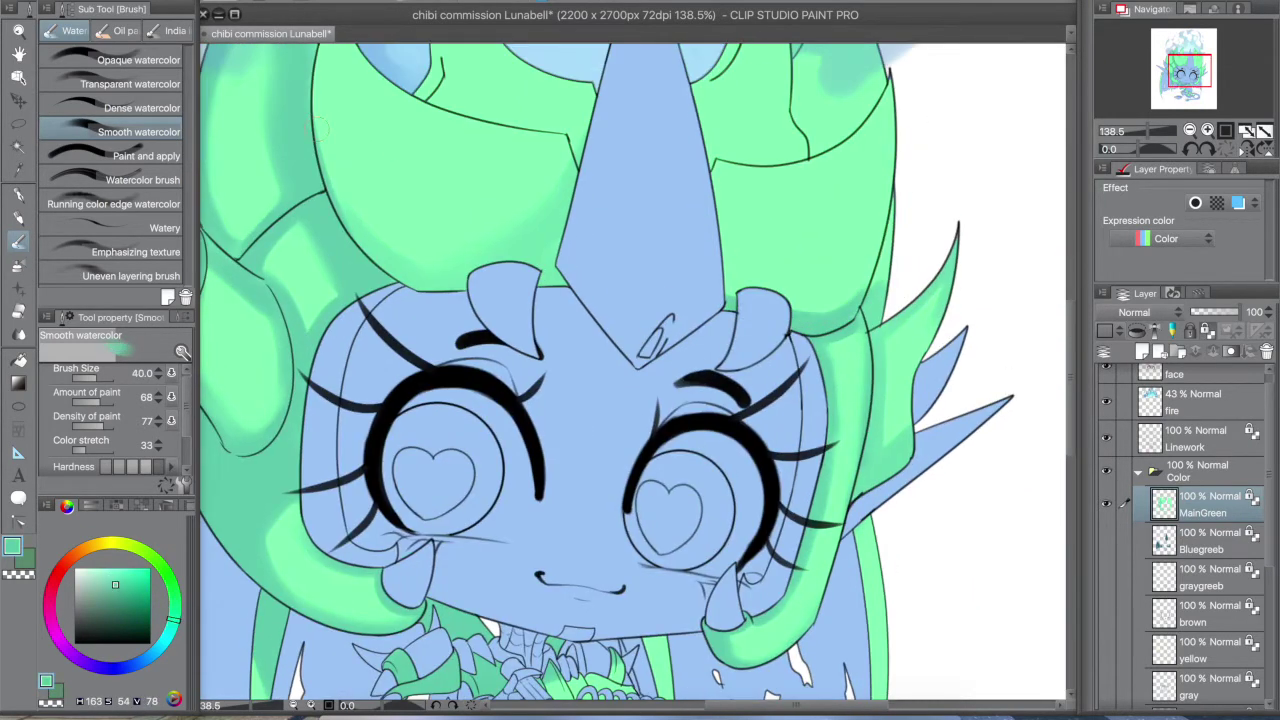
# - Shade the edges of the large front hair lock left of the central horn in teal green with brush size 30
pyautogui.scroll(2, 633, 376)
pyautogui.press(']')
pyautogui.moveTo(630, 280); pyautogui.dragTo(570, 400)
pyautogui.moveTo(640, 255); pyautogui.dragTo(530, 395)
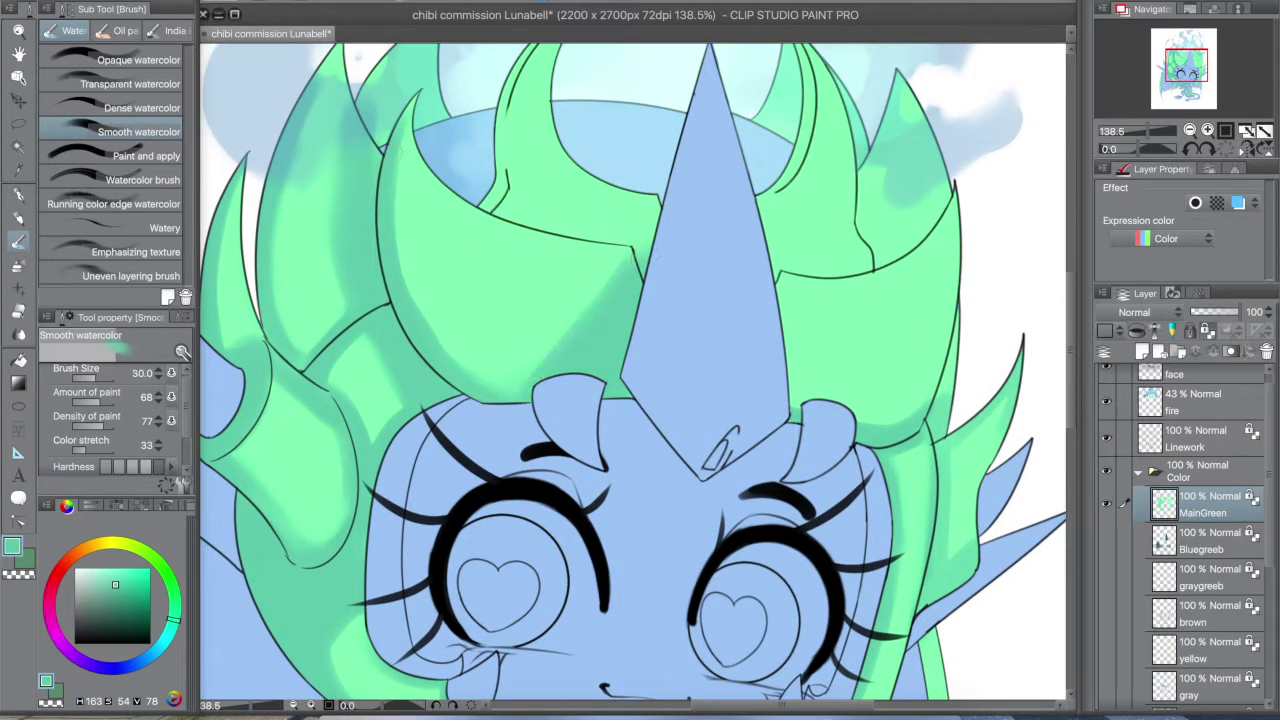
pyautogui.moveTo(400, 90); pyautogui.dragTo(500, 225)
pyautogui.moveTo(650, 200); pyautogui.dragTo(540, 397)
pyautogui.moveTo(415, 118); pyautogui.dragTo(515, 230)
pyautogui.moveTo(505, 150); pyautogui.dragTo(488, 210)
pyautogui.moveTo(600, 300); pyautogui.dragTo(605, 375)
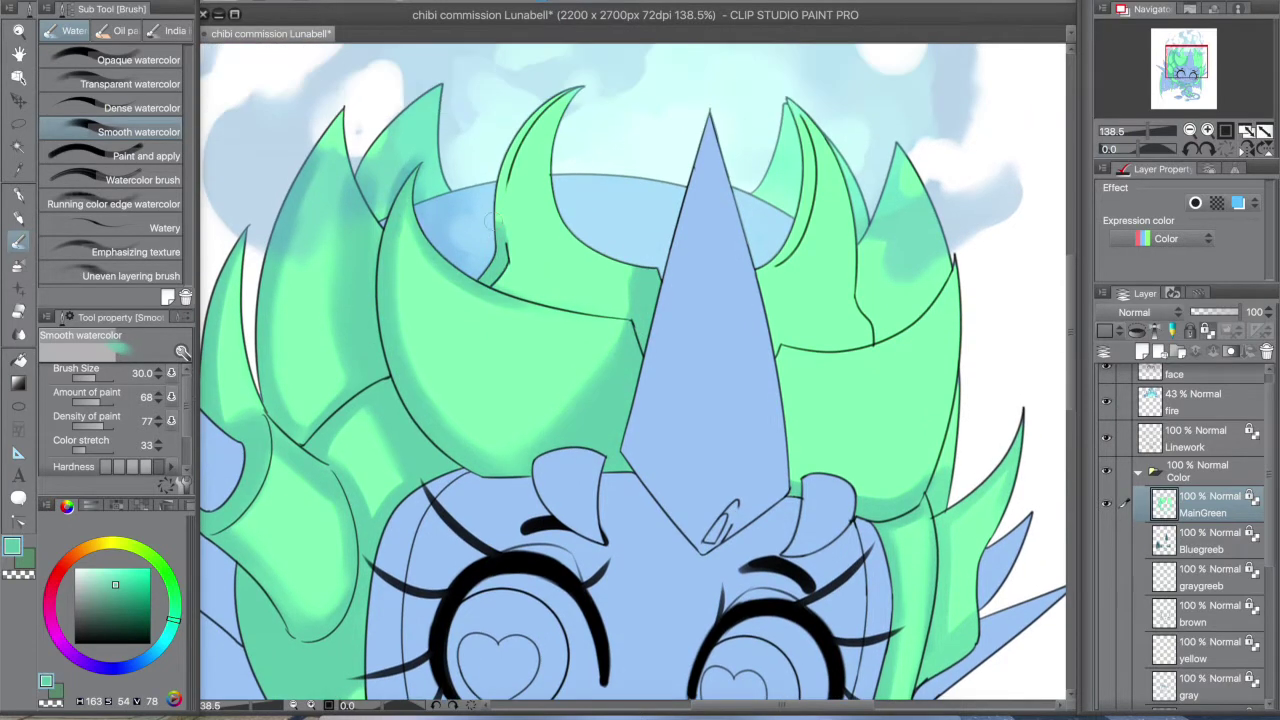
# - Shade the curved crown spike left of the horn and darken its base along the front lock with Dense watercolor
pyautogui.moveTo(555, 98); pyautogui.dragTo(500, 225)
pyautogui.click(140, 107)
pyautogui.moveTo(505, 292); pyautogui.dragTo(625, 310)
pyautogui.click(140, 131)
# - Shade the crown spikes and large hair lock right of the horn with Smooth watercolor, blending with sampled light green
pyautogui.moveTo(795, 105)
pyautogui.mouseDown()
pyautogui.moveTo(775, 260)
pyautogui.moveTo(860, 355)
pyautogui.mouseUp()
pyautogui.keyDown('alt'); pyautogui.click(855, 335); pyautogui.keyUp('alt')
pyautogui.moveTo(905, 170); pyautogui.dragTo(955, 295)
pyautogui.moveTo(955, 365); pyautogui.dragTo(955, 420)
pyautogui.moveTo(795, 370); pyautogui.dragTo(815, 467)
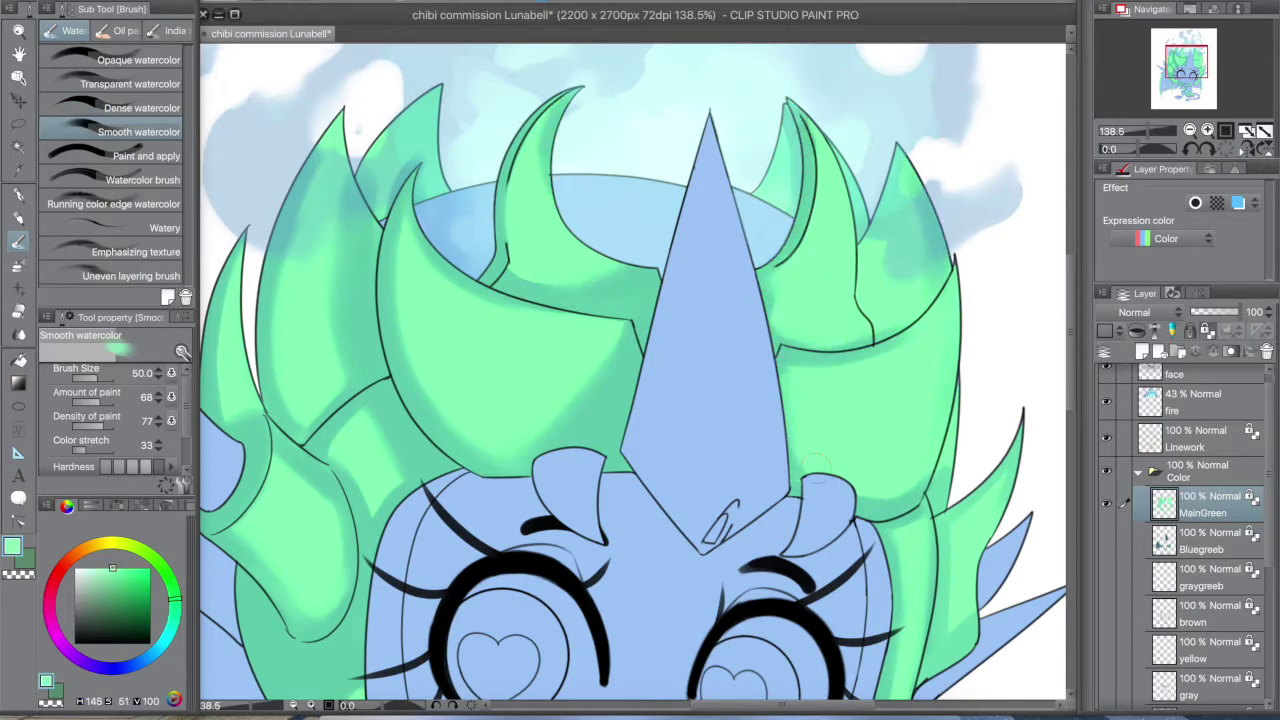
# - Shade the small green armour spike beside the pencil and the green strip behind the sketchbook with a small Smooth watercolor brush
pyautogui.scroll(-5, 425, 352)
pyautogui.scroll(5, 700, 450)
pyautogui.moveTo(740, 610); pyautogui.dragTo(720, 350)
pyautogui.press('[')
pyautogui.press('[')
pyautogui.press('[')
pyautogui.press('[')
pyautogui.press('[')
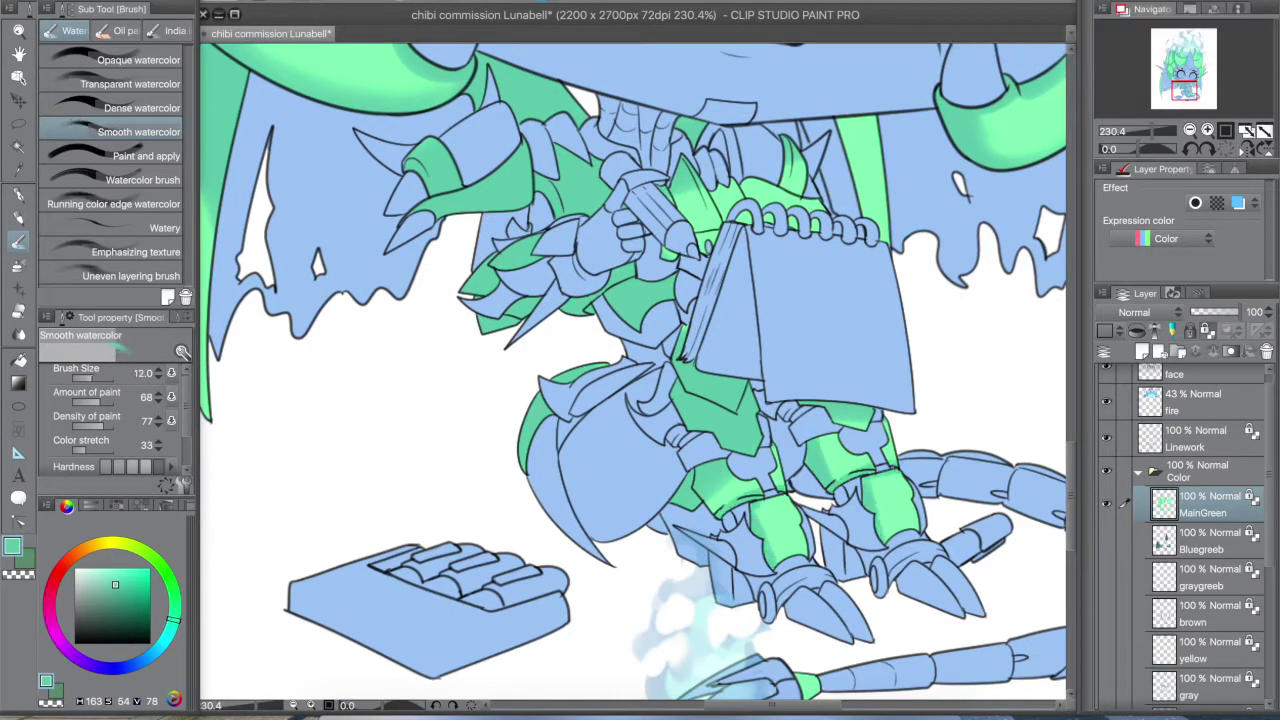
pyautogui.press(']')
pyautogui.moveTo(690, 190); pyautogui.dragTo(700, 258)
pyautogui.press(']')
pyautogui.press(']')
pyautogui.press(']')
pyautogui.moveTo(850, 118); pyautogui.dragTo(885, 245)
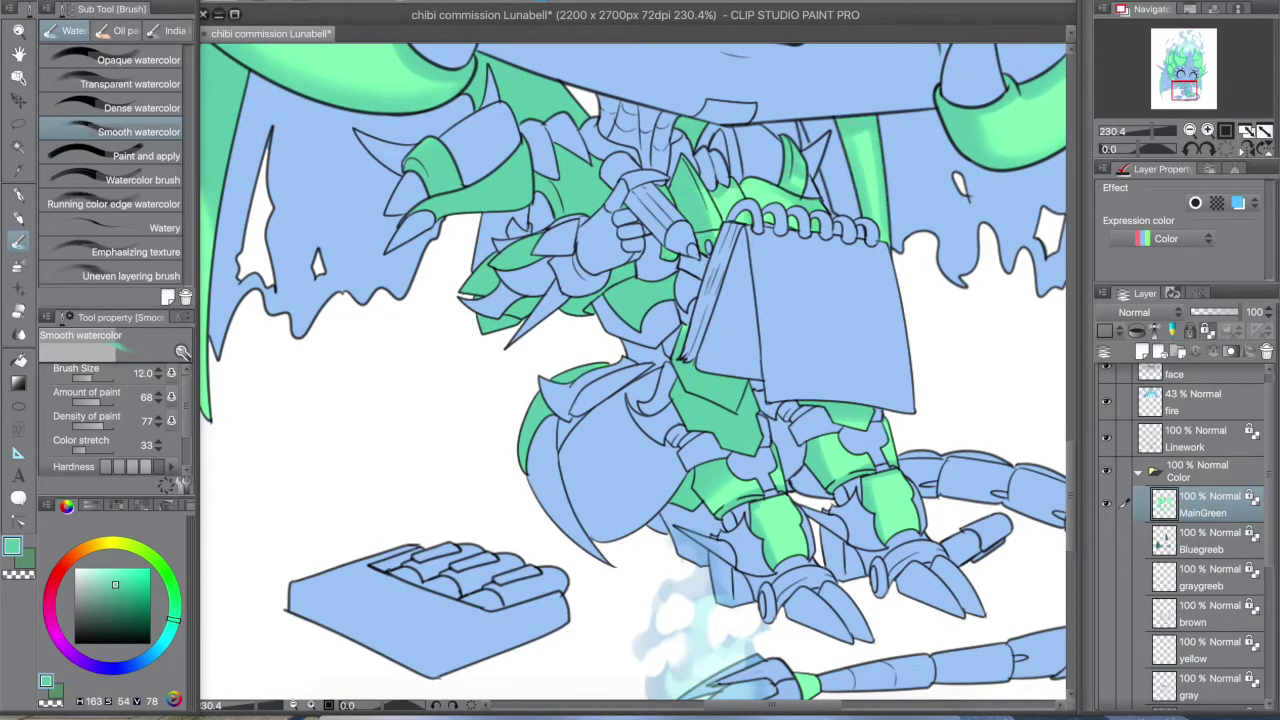
# - Enlarge the Smooth watercolor brush to 70 and shade the green frame of the left wing
pyautogui.moveTo(400, 300); pyautogui.dragTo(840, 600)
pyautogui.press(']')
pyautogui.press(']')
pyautogui.press(']')
pyautogui.press(']')
pyautogui.press(']')
pyautogui.press(']')
pyautogui.press(']')
pyautogui.press(']')
pyautogui.press(']')
pyautogui.scroll(-3, 369, 481)
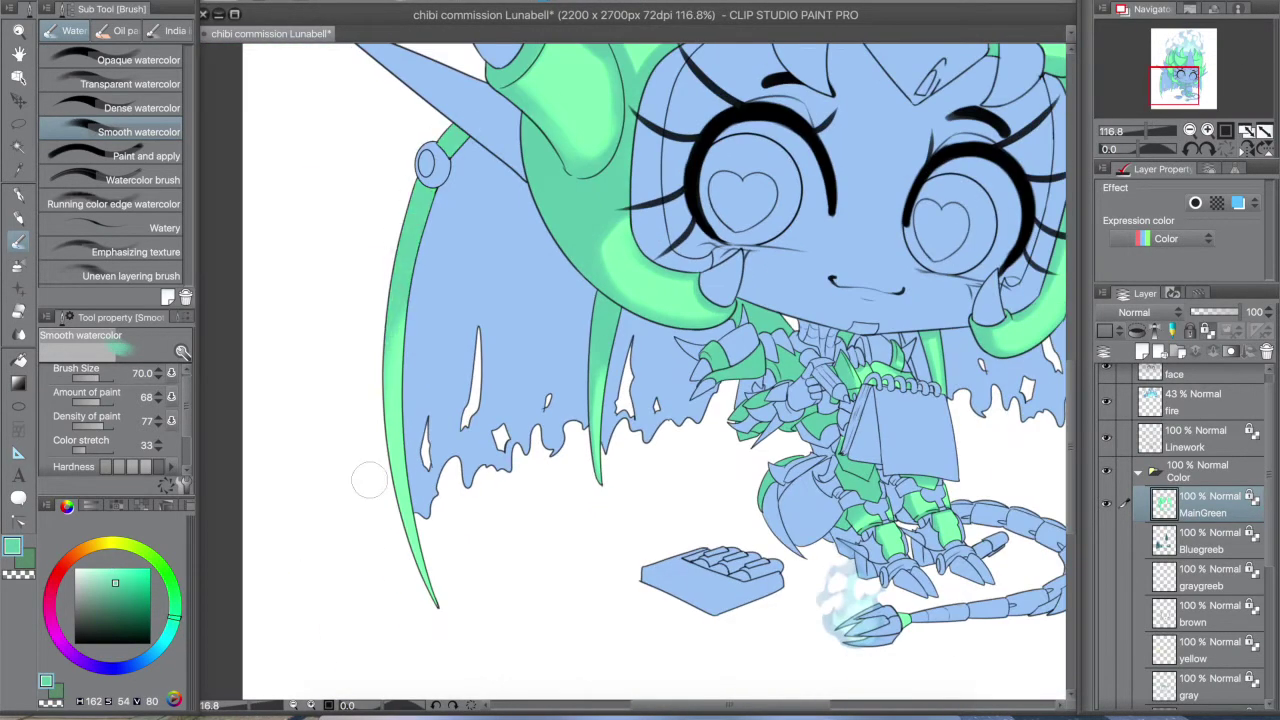
pyautogui.scroll(2, 420, 480)
pyautogui.moveTo(950, 328)
pyautogui.mouseDown()
pyautogui.moveTo(580, 478)
pyautogui.moveTo(480, 448)
pyautogui.mouseUp()
# - Shade the green armour on the shoulder and raised arm in darker green with Dense and Smooth watercolor, brush size 10
pyautogui.keyDown('alt'); pyautogui.click(527, 340); pyautogui.keyUp('alt')
pyautogui.moveTo(575, 372); pyautogui.dragTo(470, 262)
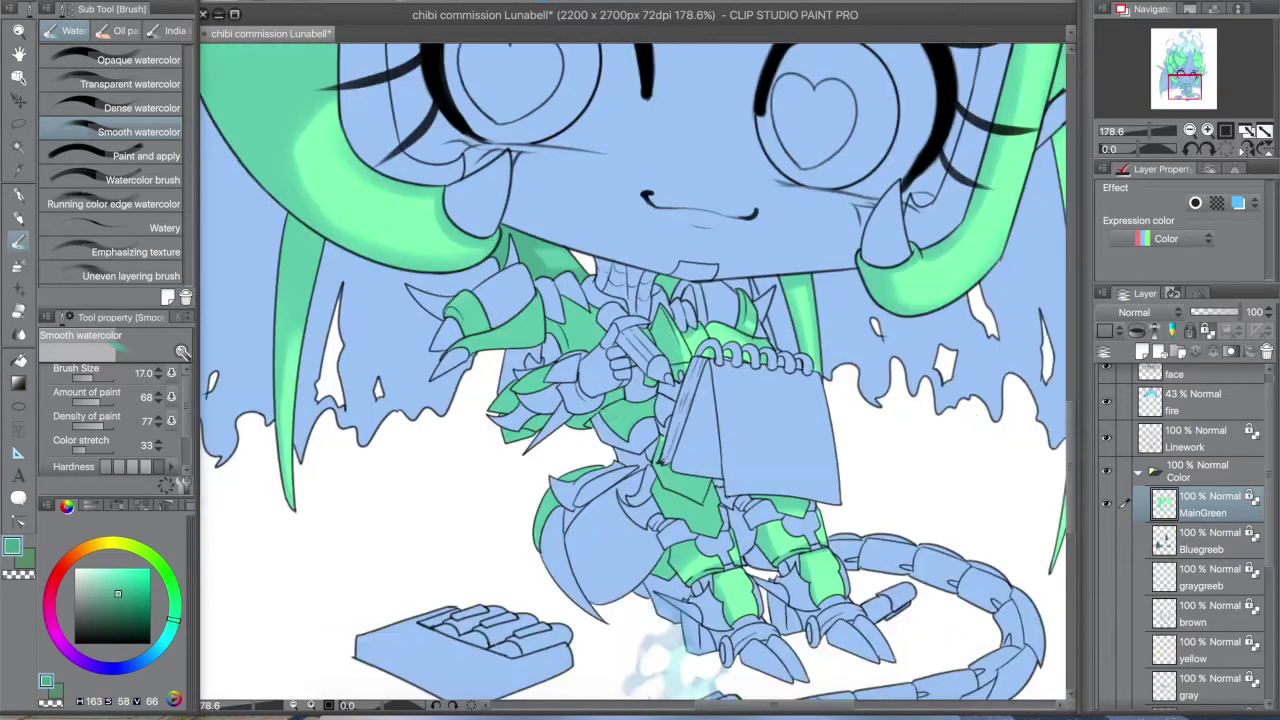
pyautogui.scroll(4, 620, 415)
pyautogui.click(140, 108)
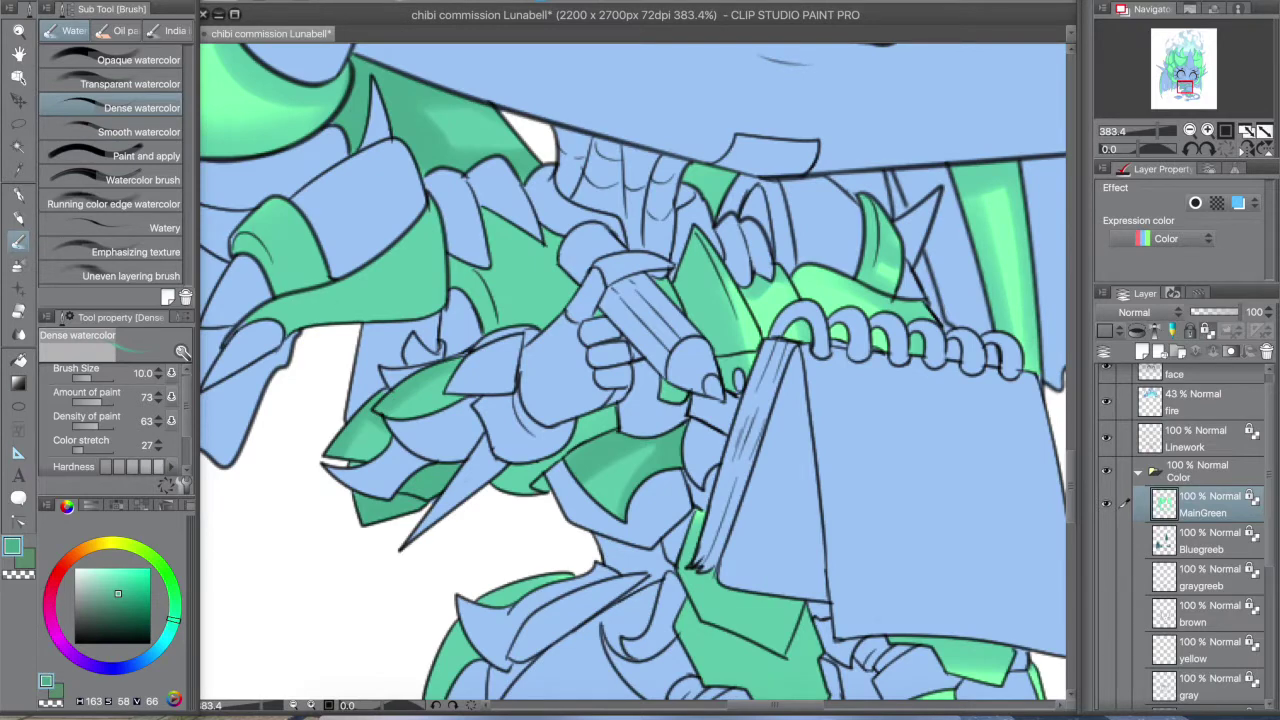
pyautogui.click(122, 132)
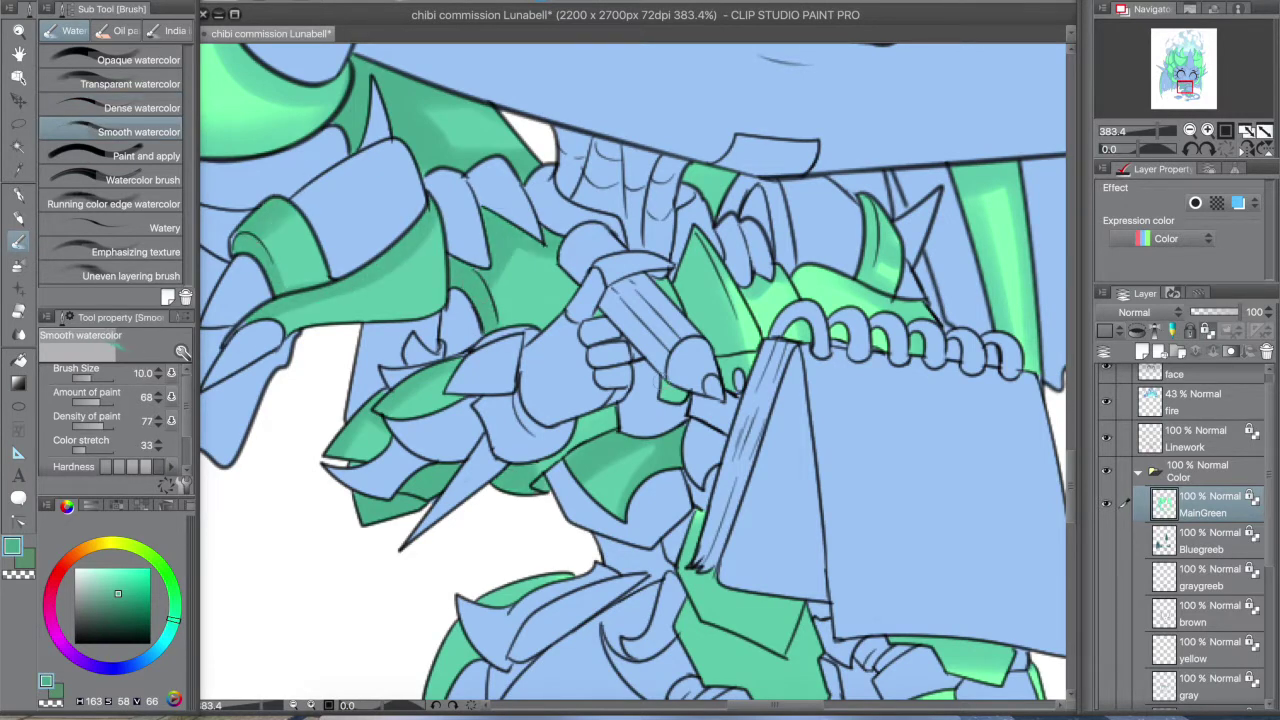
pyautogui.keyDown('alt'); pyautogui.click(890, 253); pyautogui.keyUp('alt')
pyautogui.moveTo(508, 248); pyautogui.dragTo(438, 48)
# - Shade the green hip plate below the sketchbook and the green leg armour with teal and darker green
pyautogui.moveTo(638, 370)
pyautogui.mouseDown()
pyautogui.moveTo(628, 480)
pyautogui.moveTo(700, 500)
pyautogui.moveTo(686, 405)
pyautogui.mouseUp()
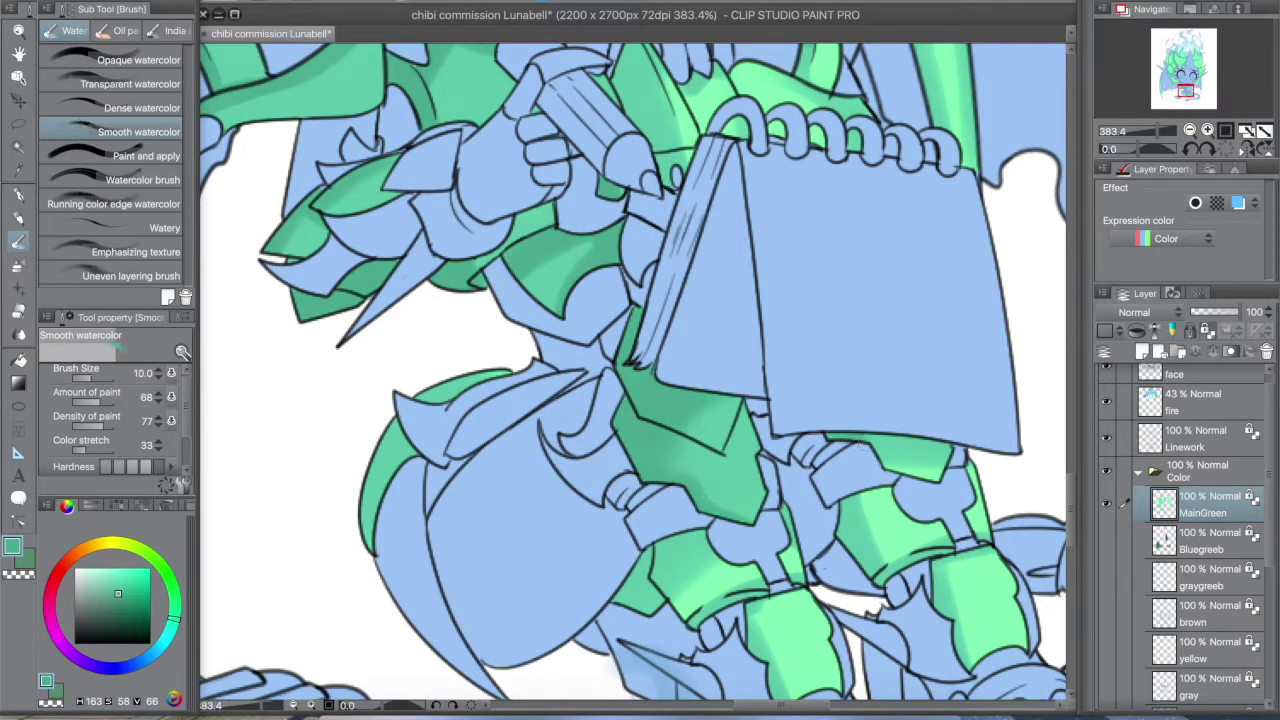
pyautogui.scroll(-3, 754, 461)
pyautogui.scroll(-2, 631, 387)
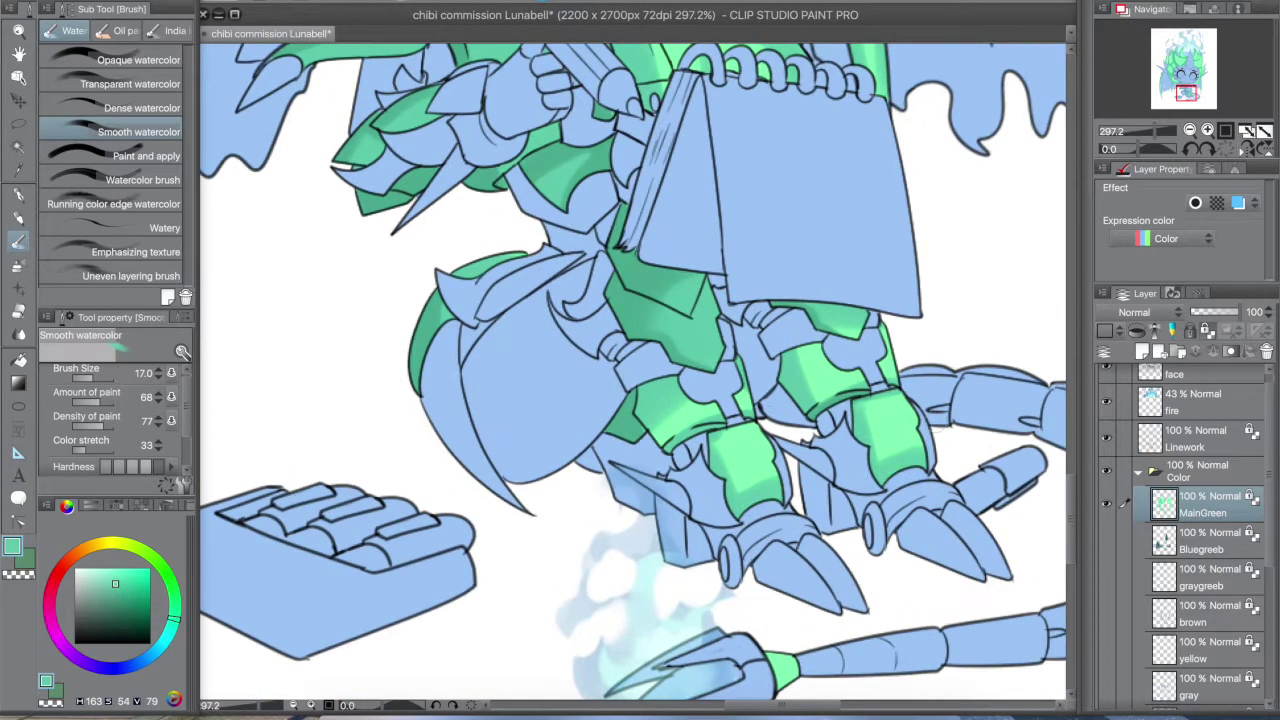
pyautogui.press(',')
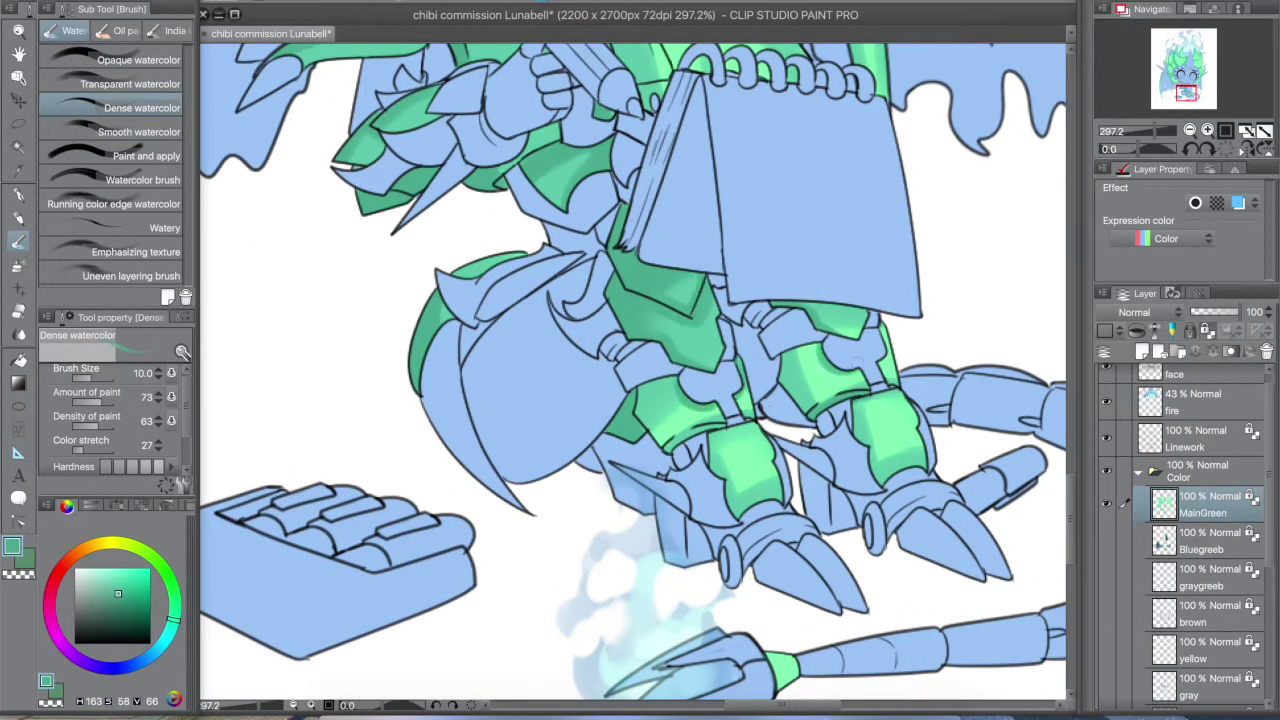
# - Refine the shading of the green shoulder armour around the neck and behind the sketchbook with a fine Smooth watercolor brush
pyautogui.scroll(2, 591, 595)
pyautogui.scroll(-1, 591, 595)
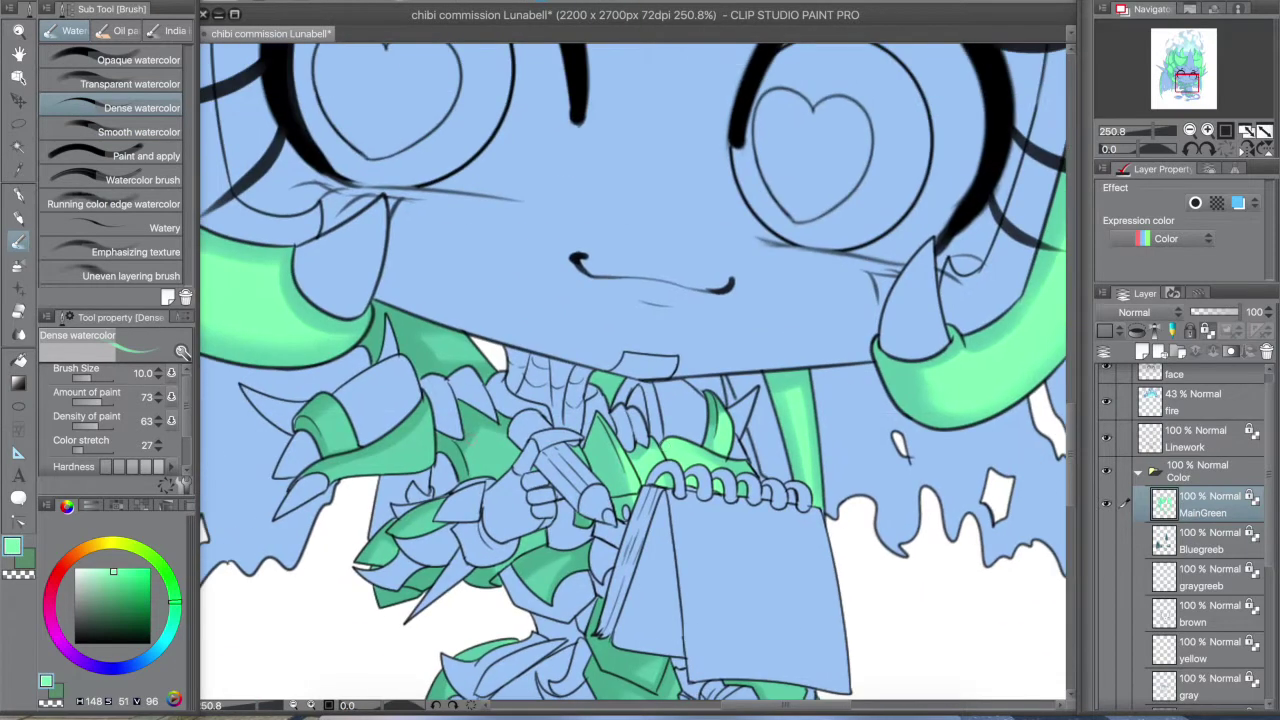
pyautogui.press('.')
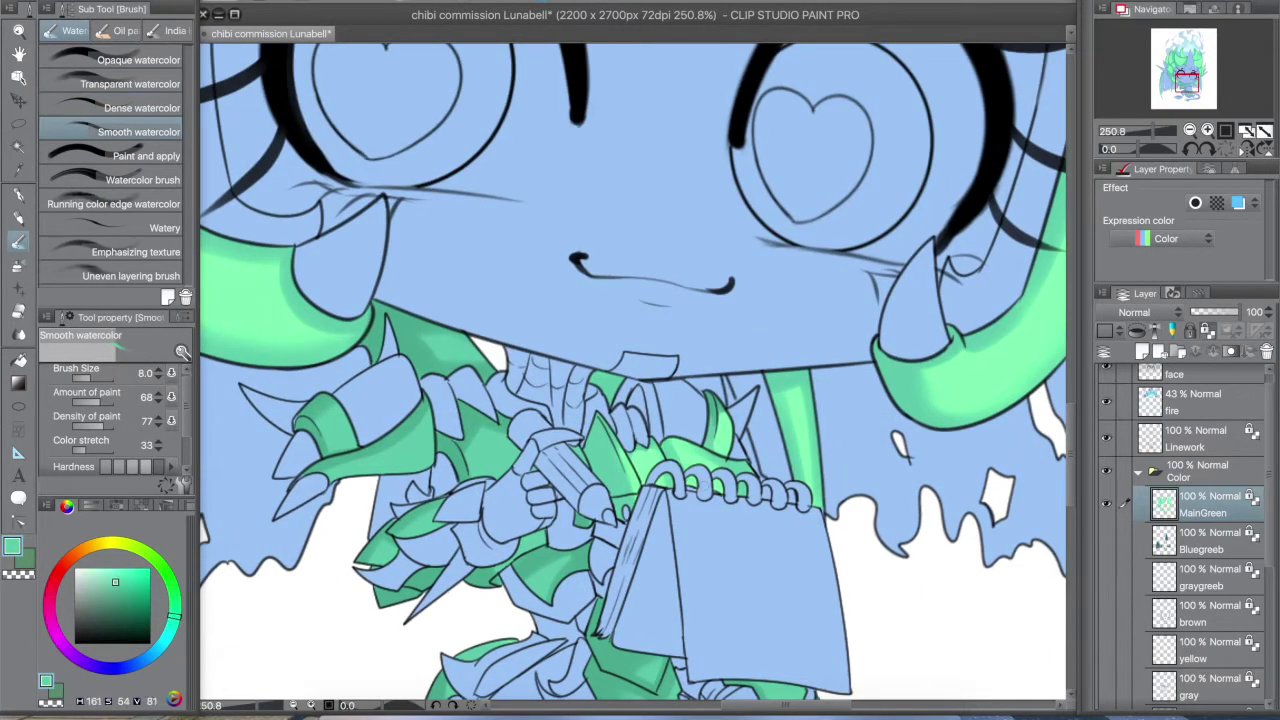
pyautogui.scroll(2, 637, 376)
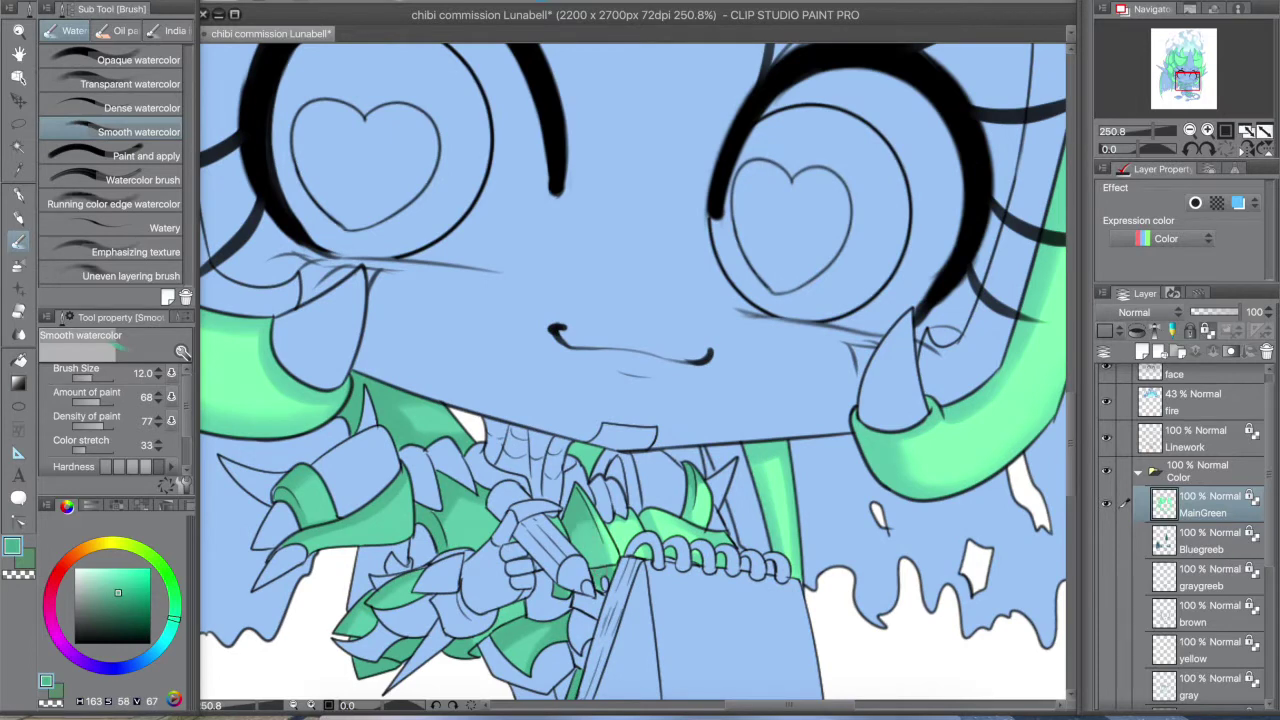
# - Add a darker green shadow to the large side lock beneath the hair curl left of the face
pyautogui.hscroll(-5, 452, 430)
pyautogui.moveTo(400, 200); pyautogui.dragTo(430, 290)
pyautogui.moveTo(470, 490); pyautogui.dragTo(452, 392)
pyautogui.press(',')
pyautogui.scroll(-3, 452, 392)
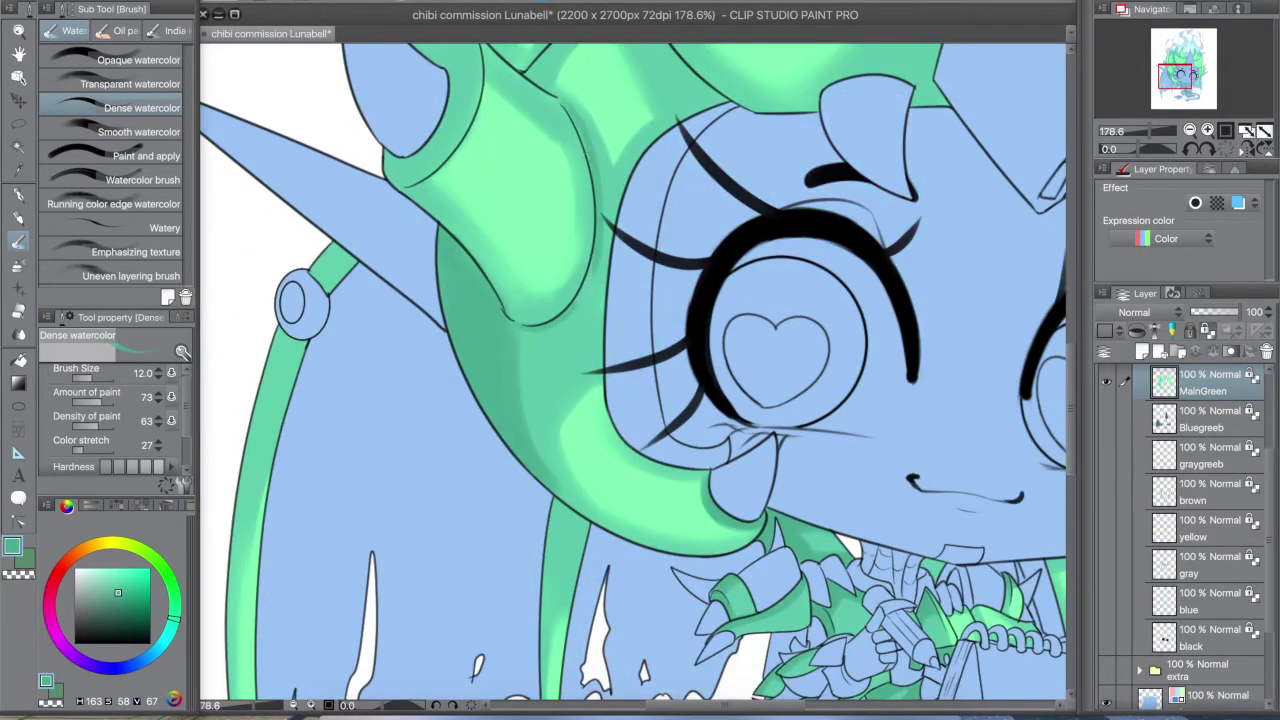
# - Darken the green cuff around the small side horn and blend the shadow at the base of the adjoining spike
pyautogui.moveTo(600, 300); pyautogui.dragTo(638, 425)
pyautogui.moveTo(422, 310)
pyautogui.mouseDown()
pyautogui.moveTo(446, 280)
pyautogui.moveTo(480, 274)
pyautogui.mouseUp()
pyautogui.moveTo(455, 186); pyautogui.dragTo(506, 158)
pyautogui.press('.')
pyautogui.moveTo(470, 276); pyautogui.dragTo(496, 244)
pyautogui.moveTo(462, 164); pyautogui.dragTo(506, 154)
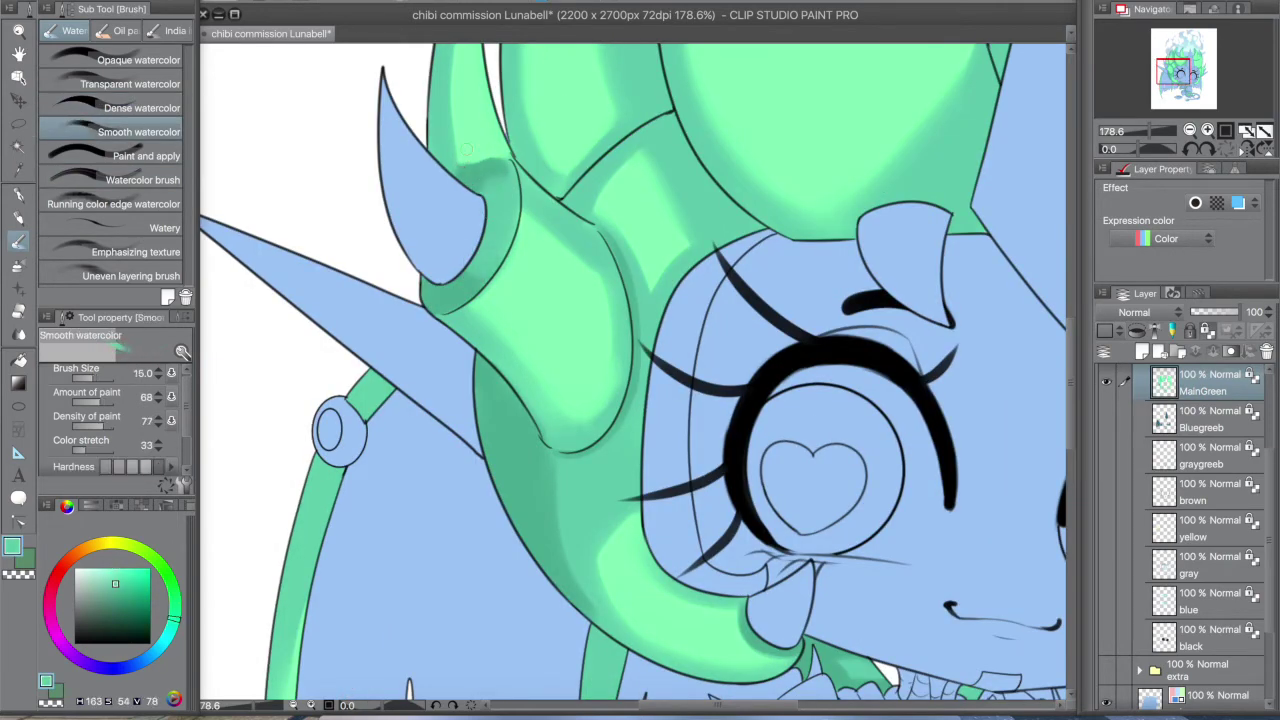
pyautogui.scroll(4, 468, 148)
pyautogui.keyDown('alt'); pyautogui.click(468, 160); pyautogui.keyUp('alt')
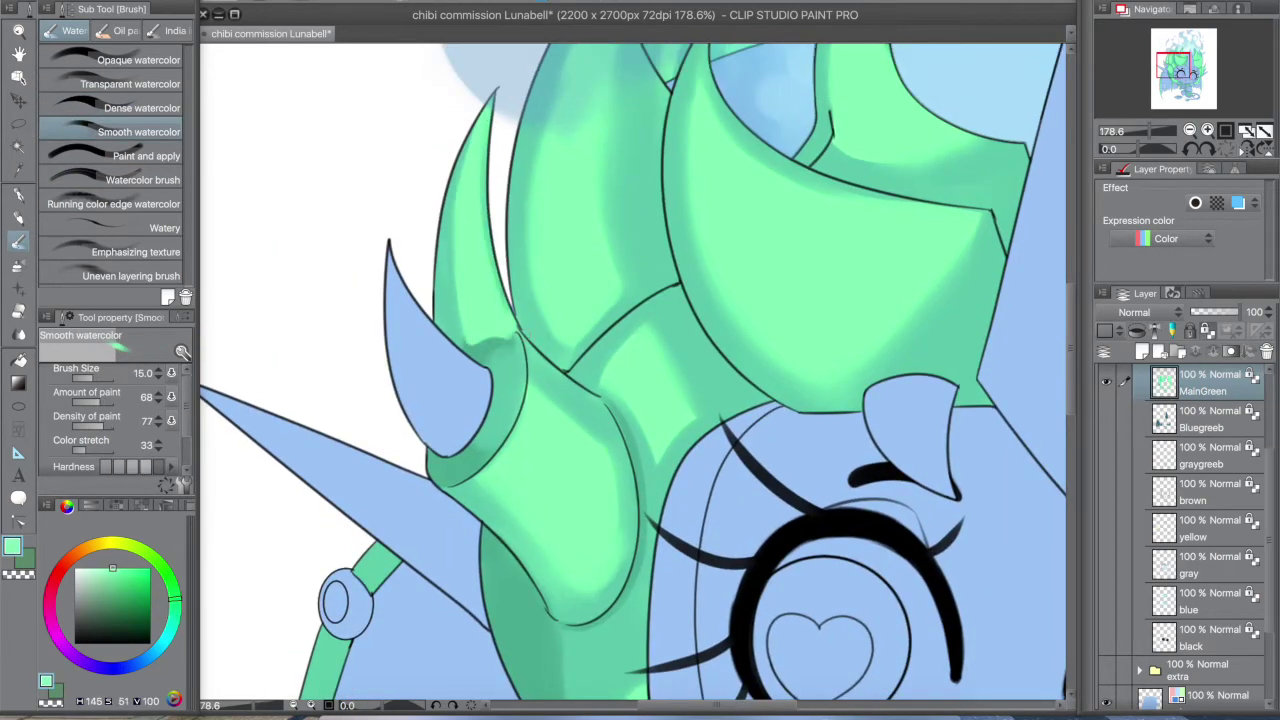
# - Darken the hair's lower edge along the forehead with Dense watercolor at size 25, blending it with Smooth watercolor
pyautogui.scroll(-3, 632, 376)
pyautogui.press(',')
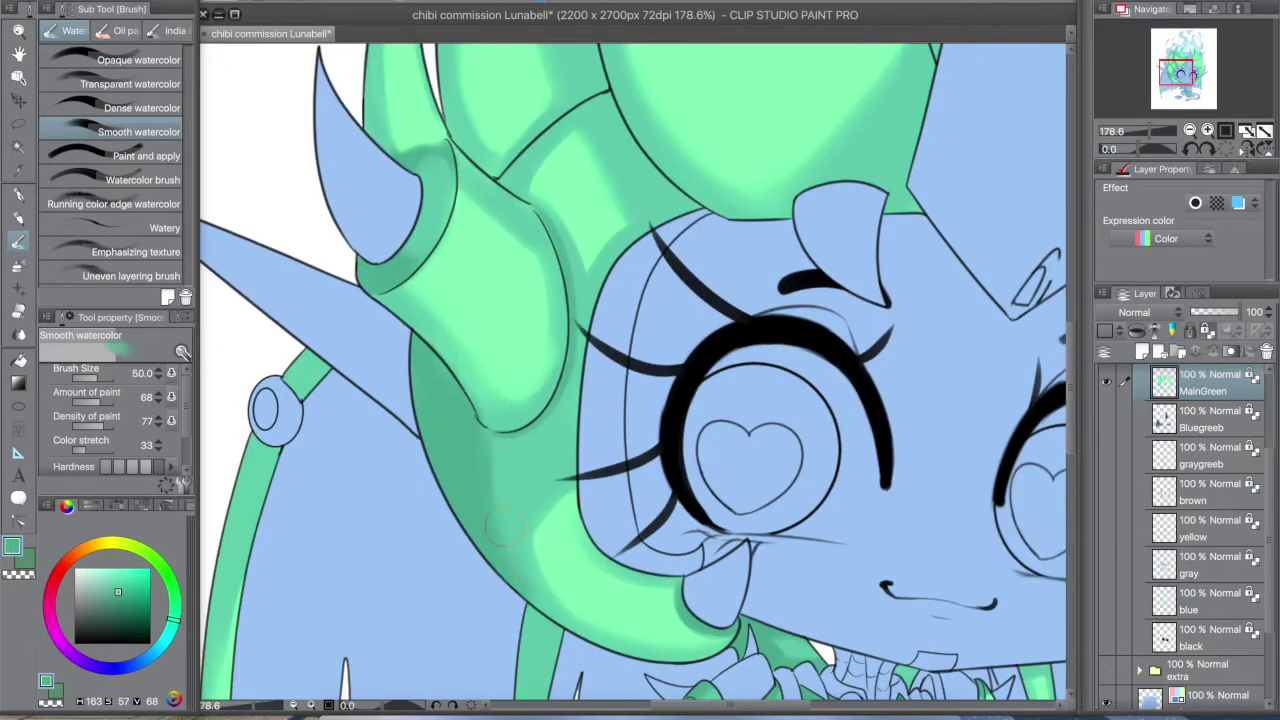
pyautogui.scroll(3, 632, 376)
pyautogui.scroll(-2, 851, 306)
pyautogui.scroll(2, 851, 306)
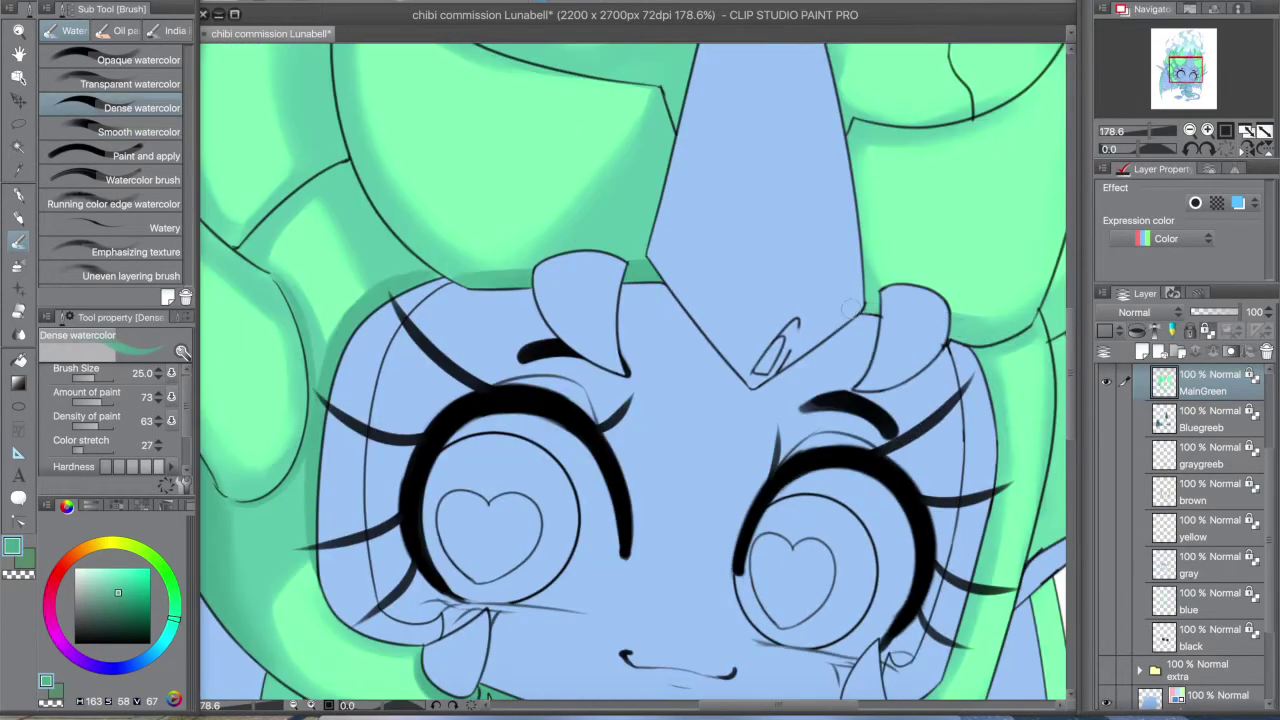
pyautogui.press('.')
pyautogui.keyDown('alt'); pyautogui.click(1018, 318); pyautogui.keyUp('alt')
pyautogui.scroll(-2, 550, 507)
pyautogui.scroll(2, 685, 287)
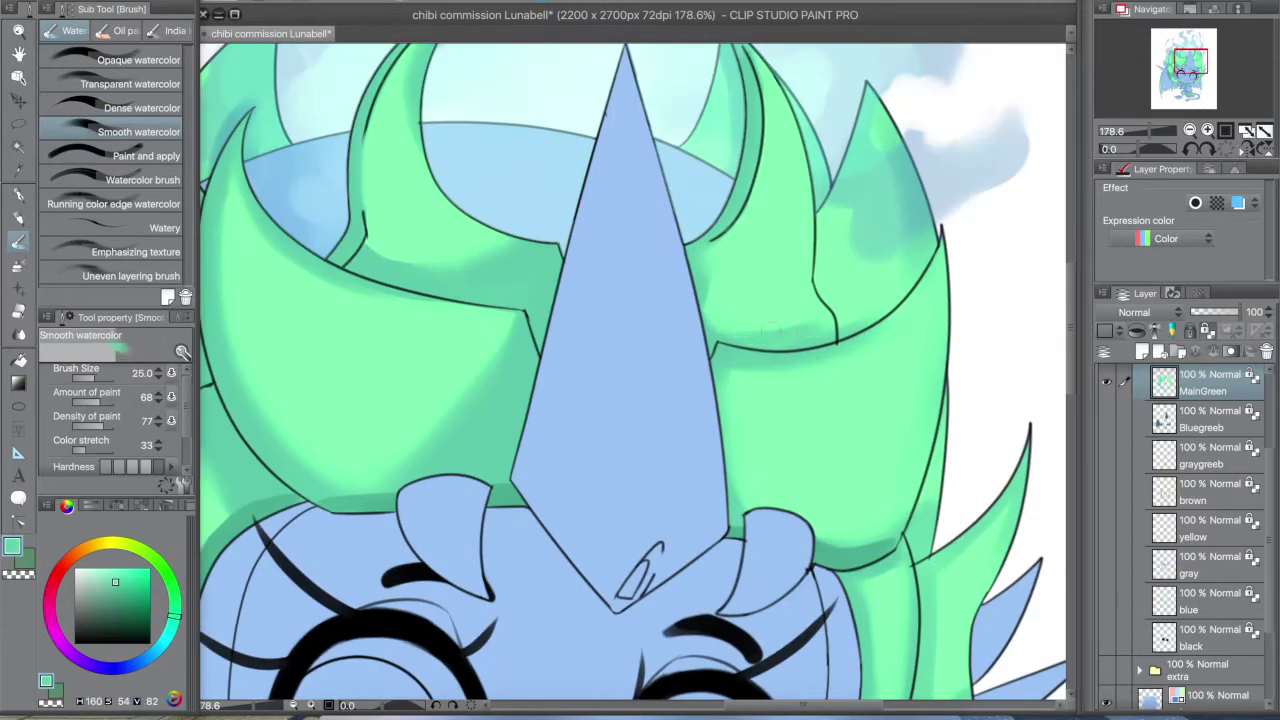
# - Deepen the shadows along the inner edges of the crown spikes in darker green with Dense watercolor, down to brush size 15
pyautogui.keyDown('alt'); pyautogui.click(686, 286); pyautogui.keyUp('alt')
pyautogui.scroll(-2, 686, 286)
pyautogui.press(',')
pyautogui.scroll(2, 300, 300)
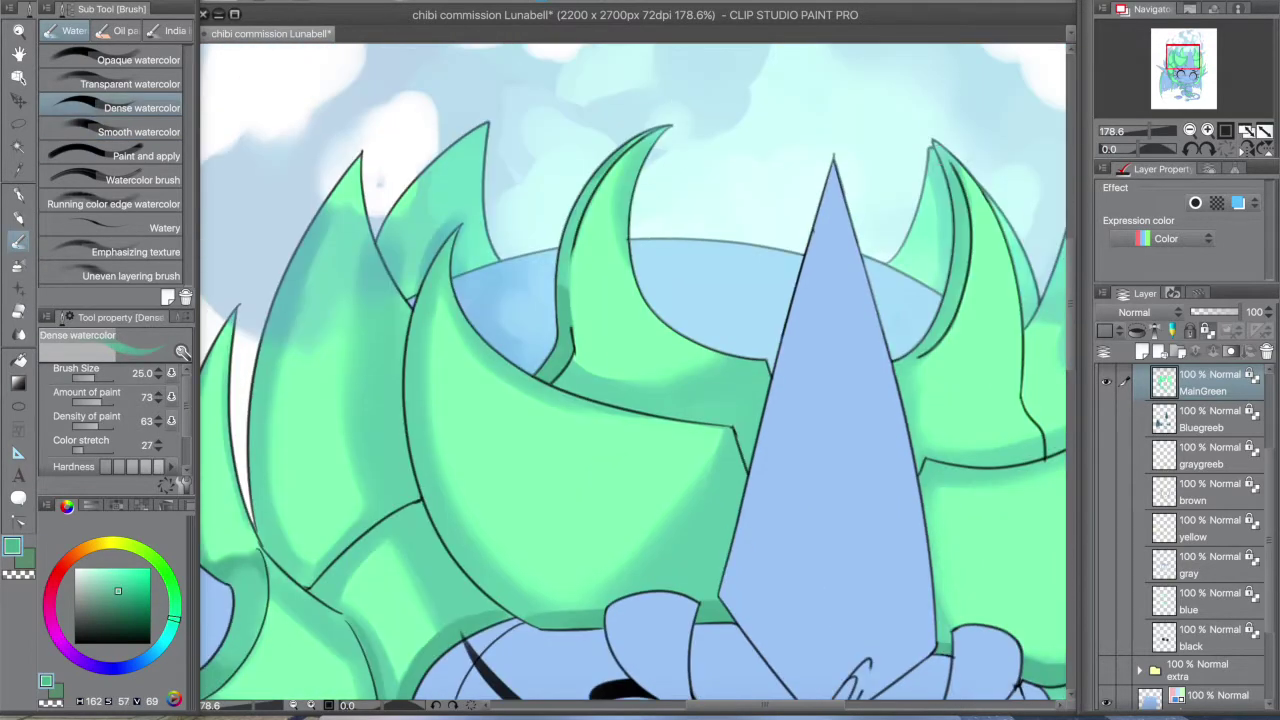
pyautogui.press('[')
pyautogui.press('[')
pyautogui.moveTo(680, 474); pyautogui.dragTo(606, 368)
pyautogui.scroll(-5, 876, 260)
pyautogui.scroll(5, 876, 260)
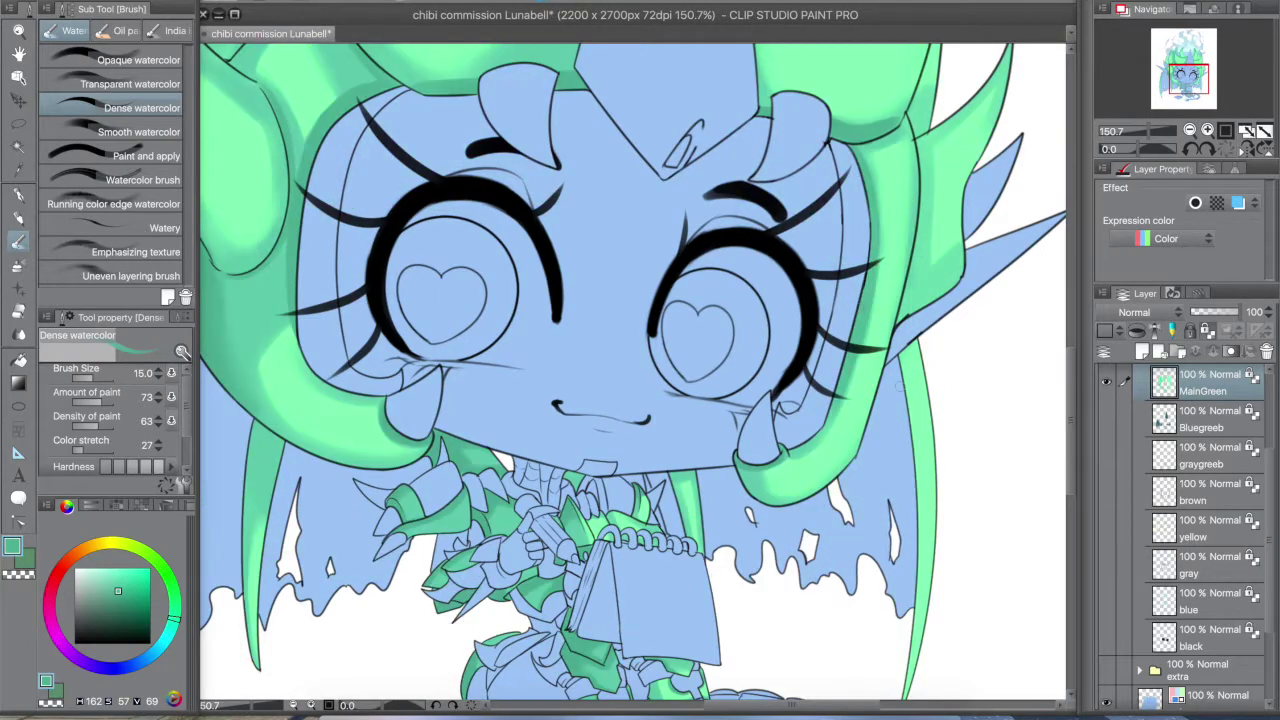
# - Shade the green frame of the right wing with Smooth watercolor at a brush size of 25
pyautogui.press('.')
pyautogui.moveTo(920, 390); pyautogui.dragTo(908, 286)
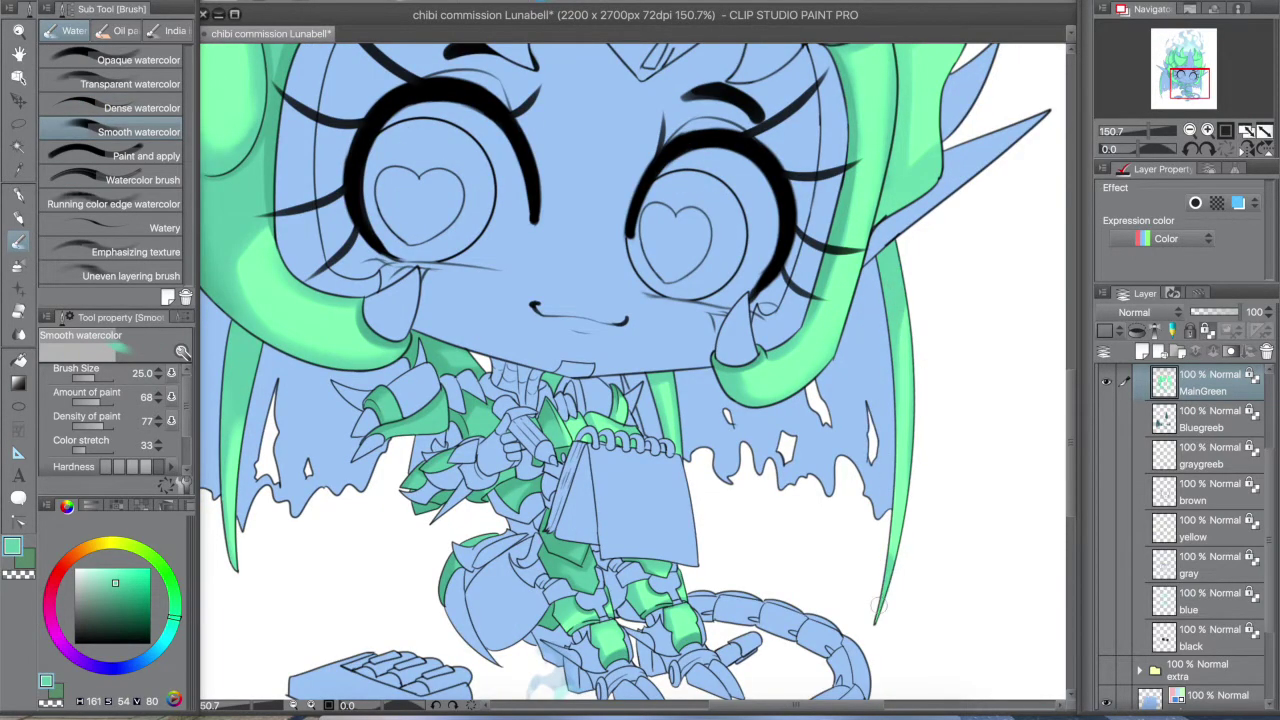
pyautogui.scroll(3, 874, 598)
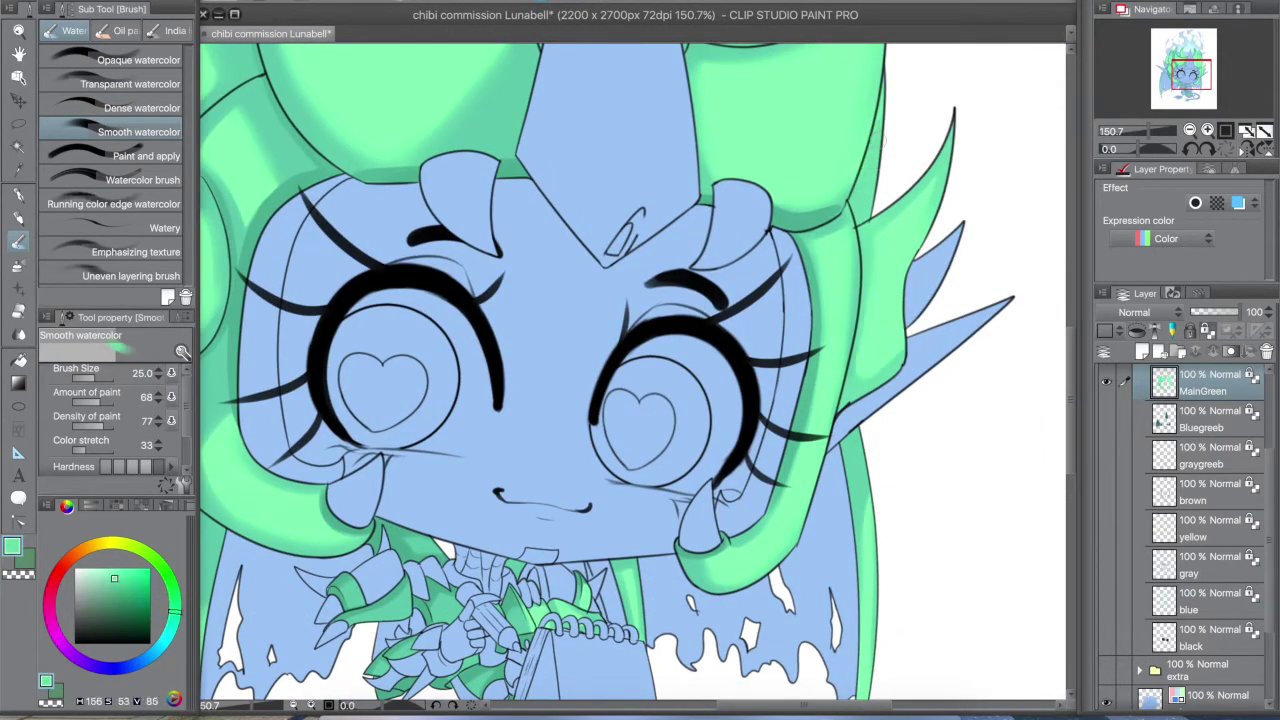
# - Pick a pale green and add light highlights to the hair with the Watery and Dense watercolor brushes
pyautogui.press(',')
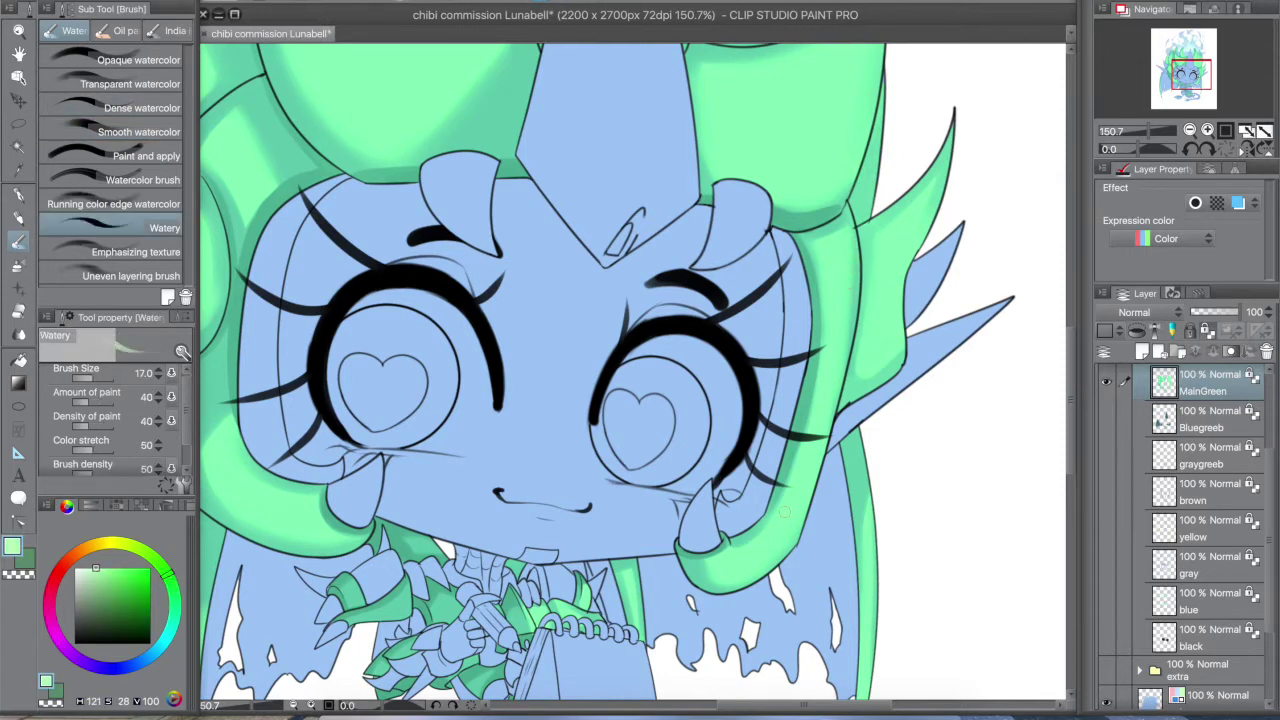
pyautogui.moveTo(778, 148); pyautogui.dragTo(820, 117)
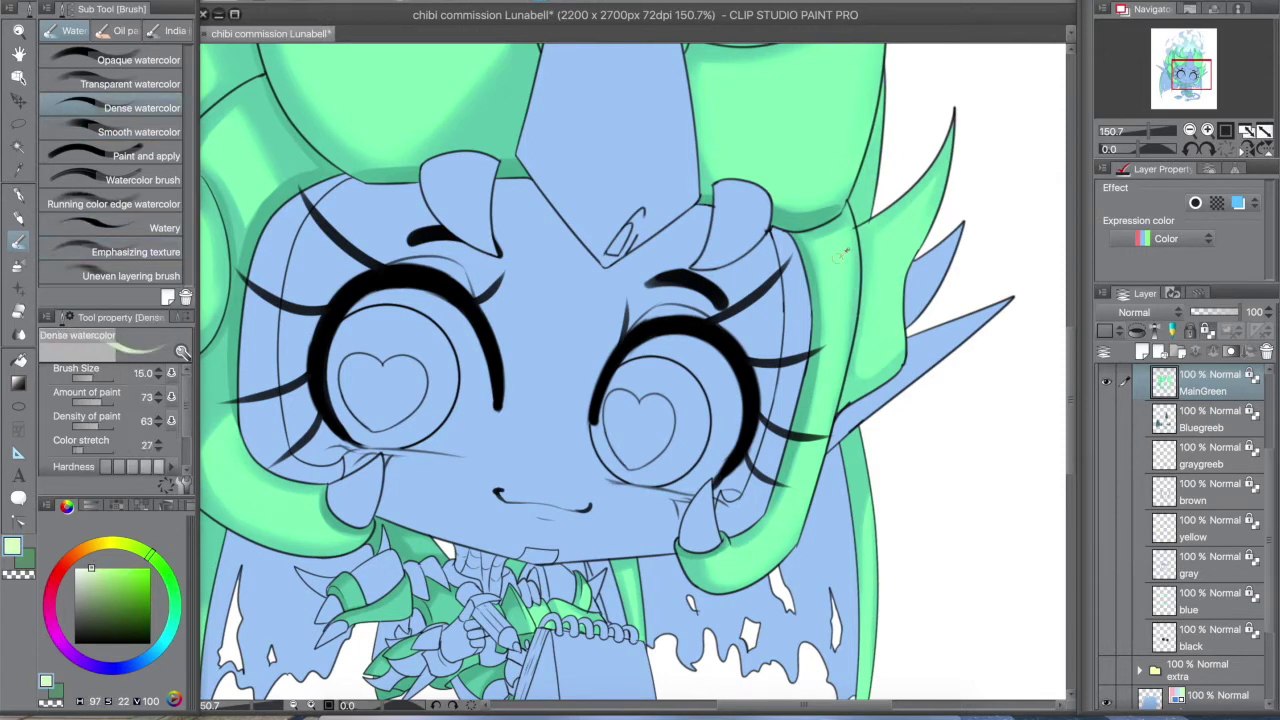
pyautogui.scroll(-5, 835, 265)
pyautogui.scroll(4, 245, 372)
pyautogui.moveTo(245, 372); pyautogui.dragTo(235, 397)
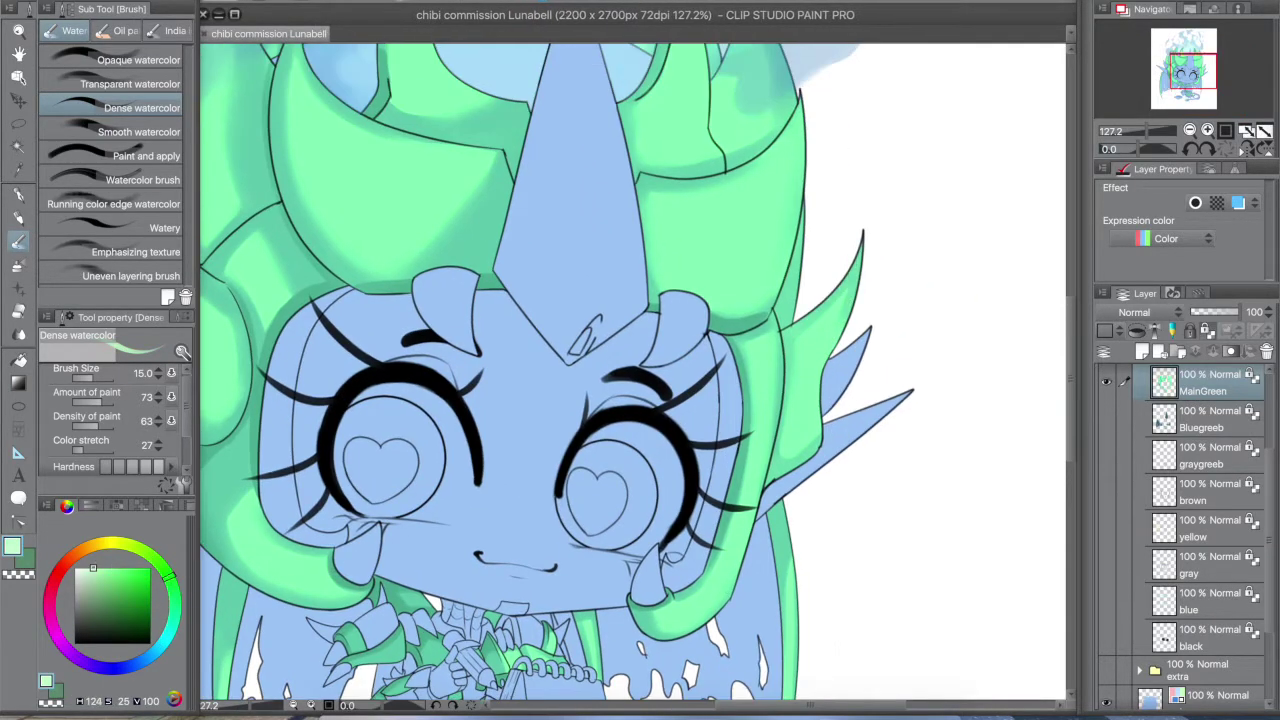
# - Set Watery to paint amount 55 and watercolor border 5.2, and highlight the outer edge of the lock right of the horn in pale cyan
pyautogui.moveTo(600, 400); pyautogui.dragTo(655, 345)
pyautogui.click(86, 568)
pyautogui.click(140, 228)
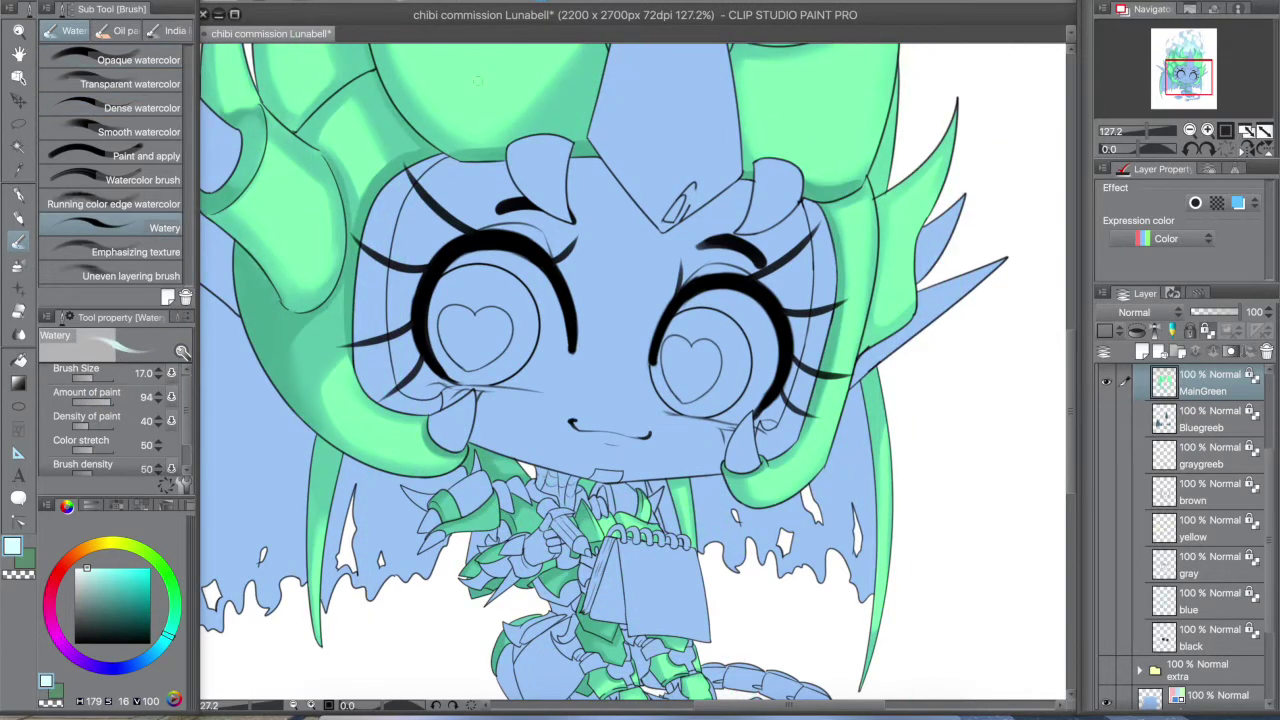
pyautogui.scroll(-1, 183, 431)
pyautogui.moveTo(96, 471); pyautogui.dragTo(90, 471)
pyautogui.moveTo(122, 372); pyautogui.dragTo(94, 372)
pyautogui.scroll(-8, 822, 462)
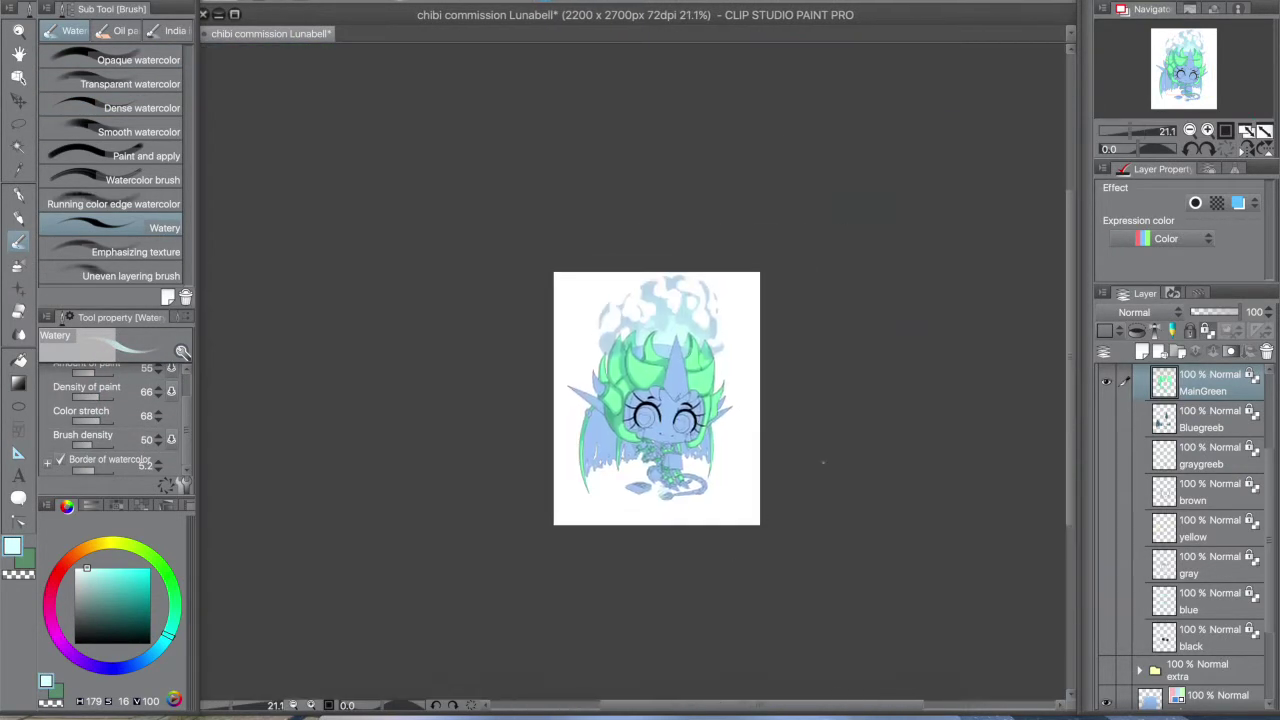
pyautogui.scroll(9, 822, 462)
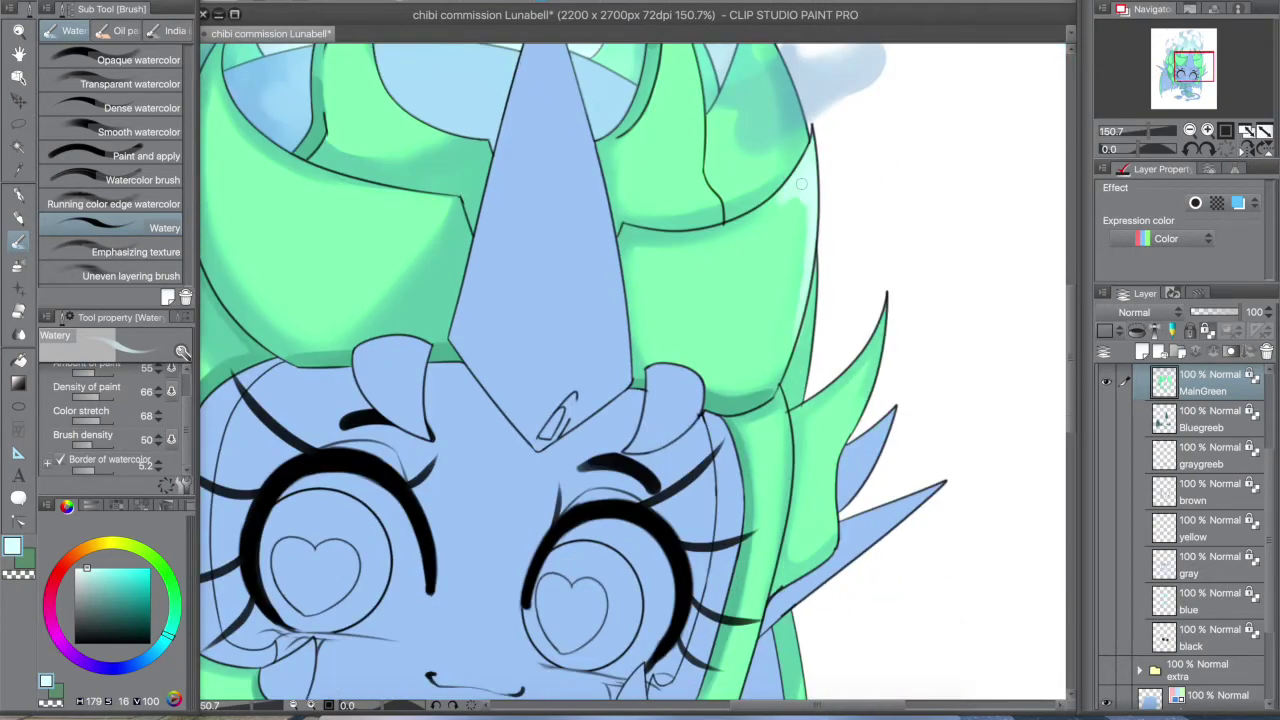
# - Add pale cyan Watery highlights to the lock beside the right cheek and the right fin, using paint amount 74 and density 85
pyautogui.scroll(1, 801, 183)
pyautogui.scroll(-2, 780, 250)
pyautogui.moveTo(740, 315); pyautogui.dragTo(728, 430)
pyautogui.scroll(-1, 745, 249)
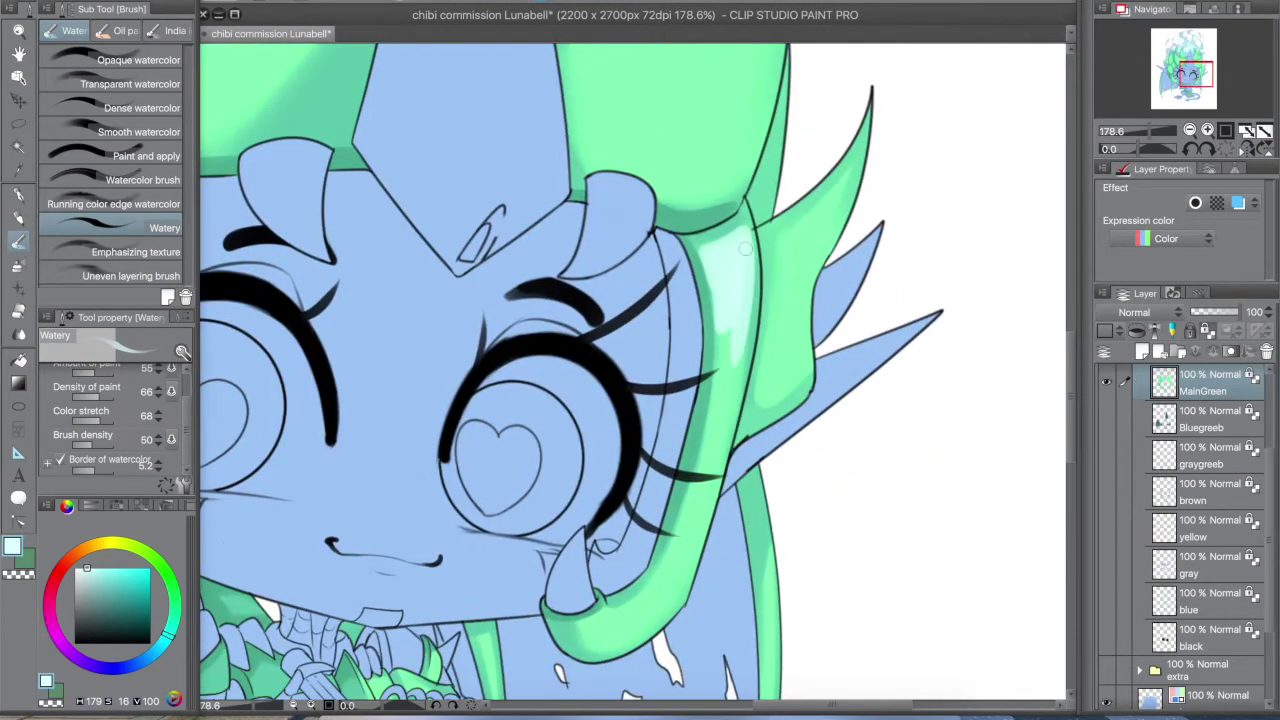
pyautogui.scroll(-2, 745, 249)
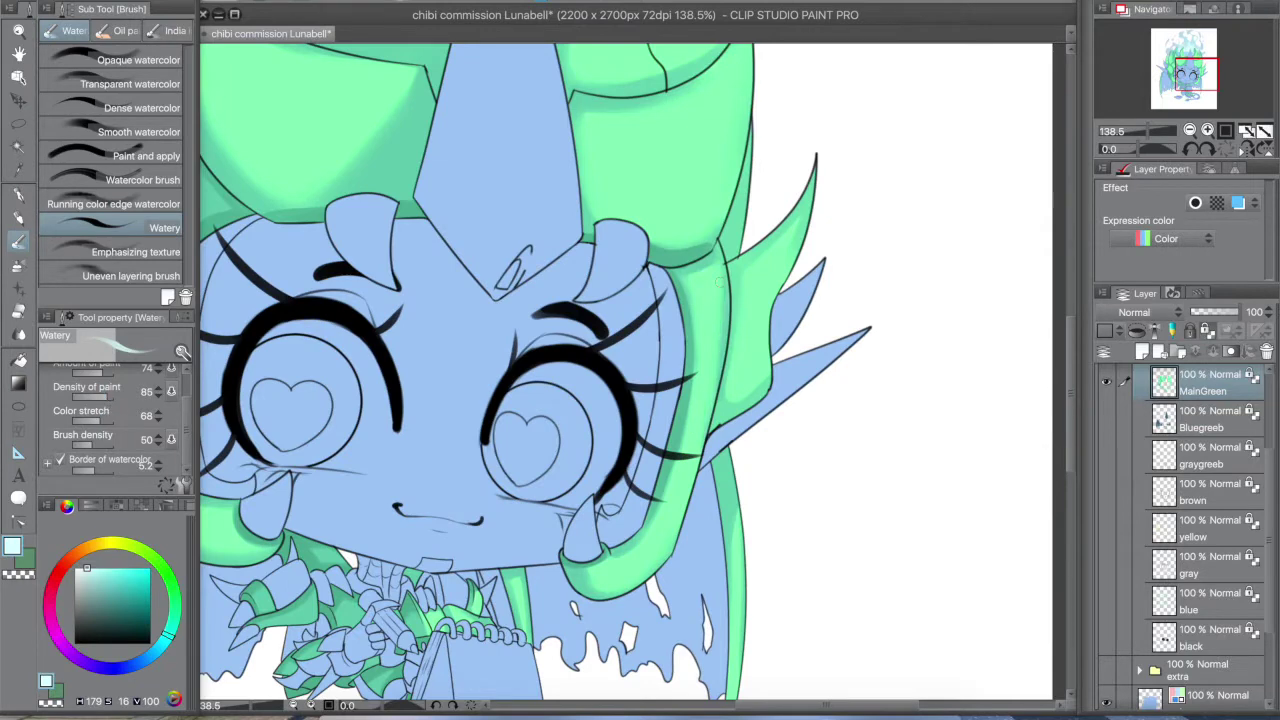
pyautogui.scroll(5, 834, 557)
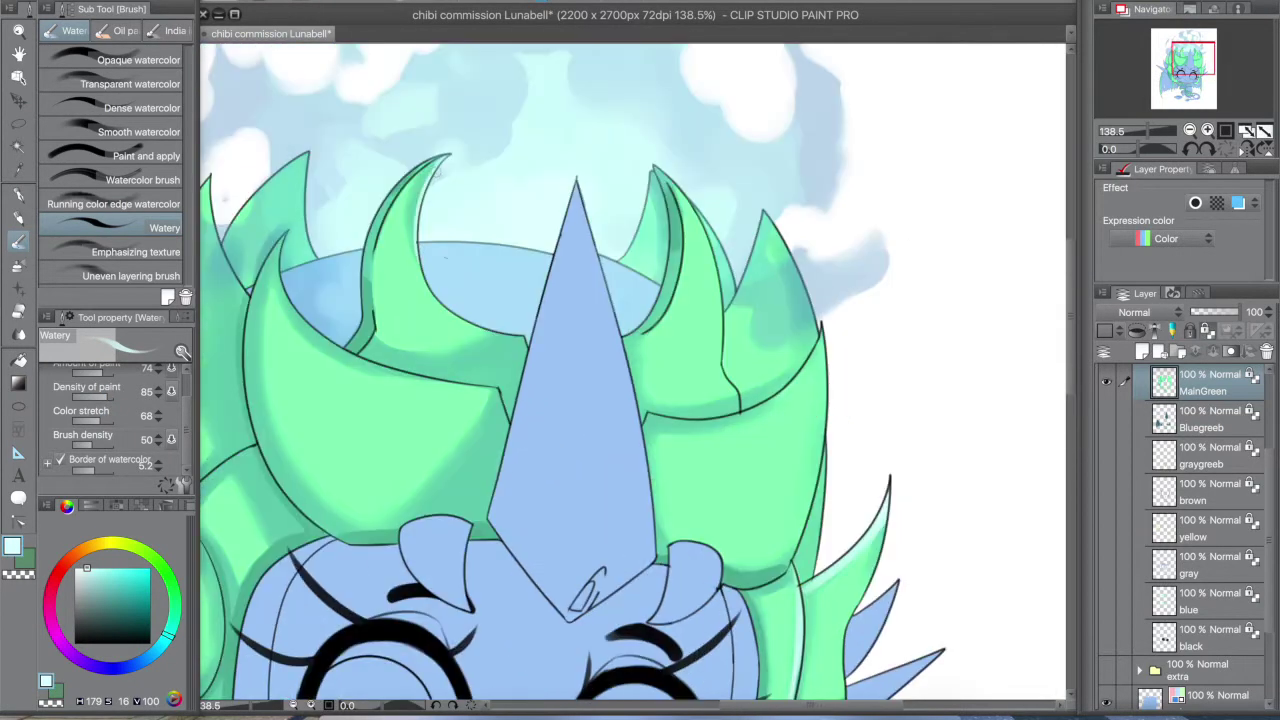
# - Highlight the edges of the crown spikes and the lock framing the left side of the face in pale cyan with Watery
pyautogui.moveTo(405, 228); pyautogui.dragTo(502, 324)
pyautogui.moveTo(691, 250); pyautogui.dragTo(486, 170)
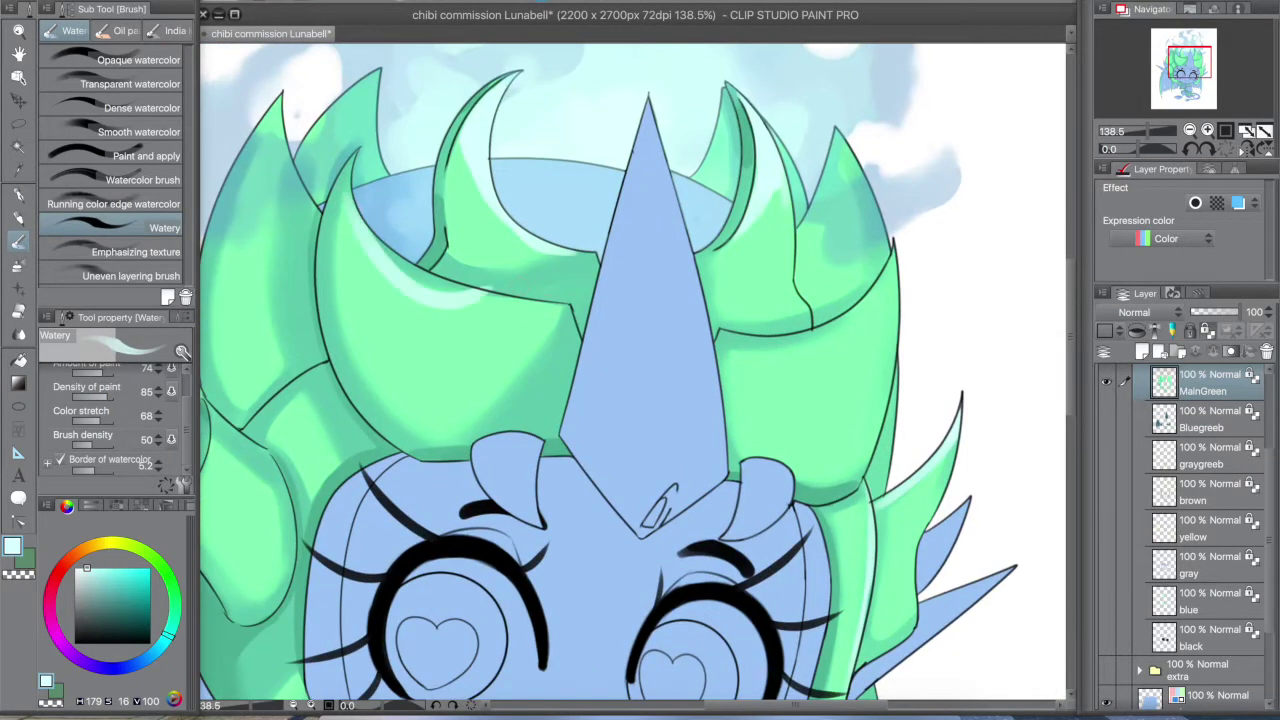
pyautogui.moveTo(600, 200); pyautogui.dragTo(1032, 569)
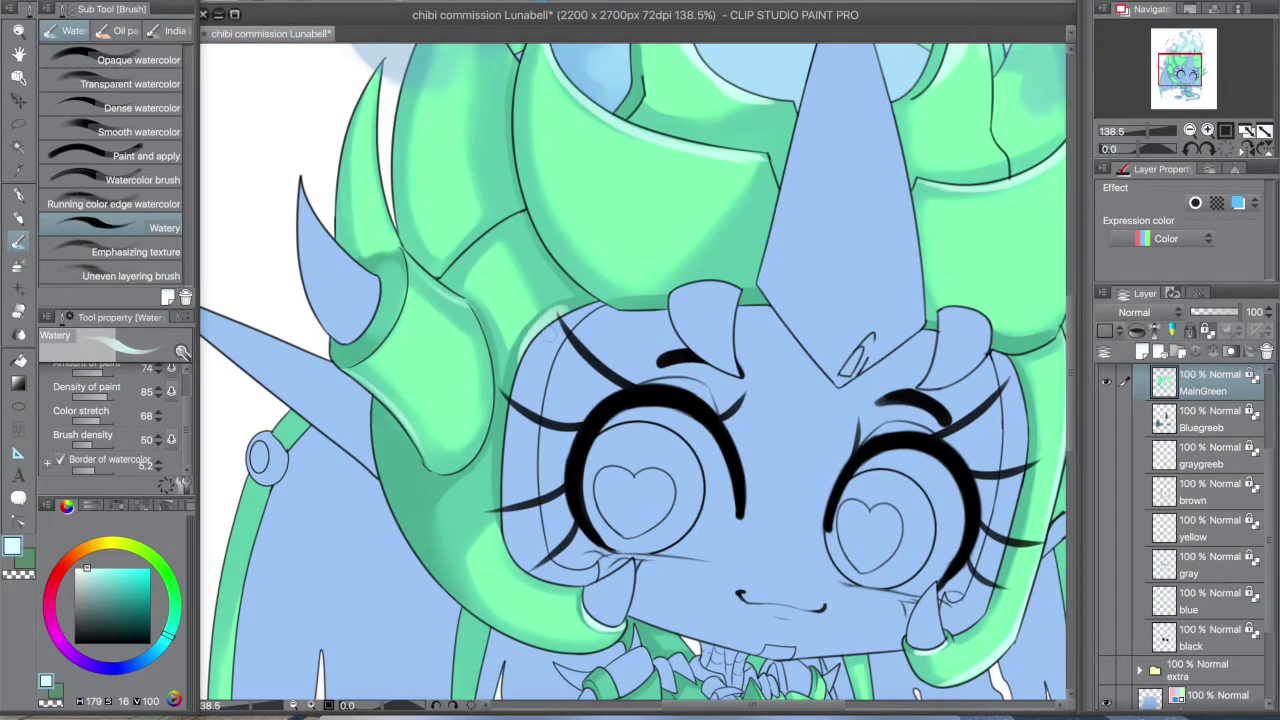
pyautogui.moveTo(1032, 569); pyautogui.dragTo(925, 245)
# - Add pale cyan highlights to the green armour plates on the chest, elbow and lower legs with Watery
pyautogui.moveTo(262, 712); pyautogui.dragTo(285, 712)
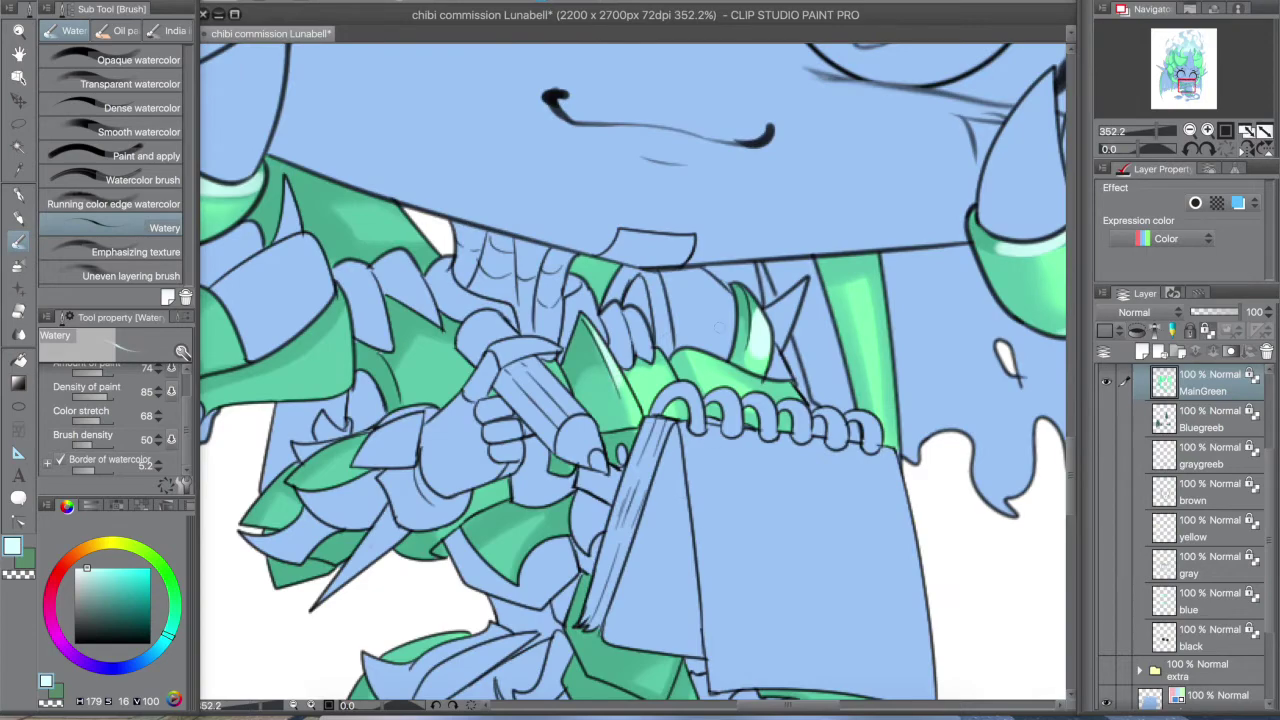
pyautogui.moveTo(700, 600); pyautogui.dragTo(625, 330)
pyautogui.moveTo(690, 562); pyautogui.dragTo(645, 590)
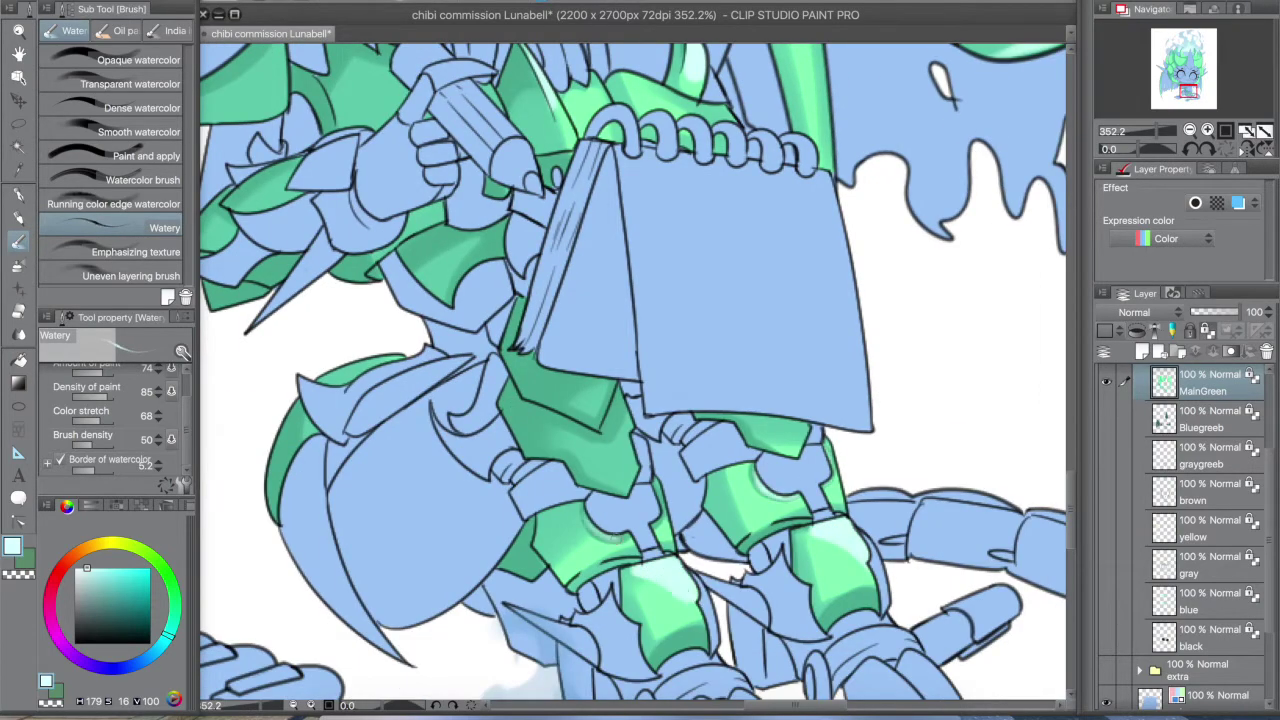
pyautogui.moveTo(852, 488); pyautogui.dragTo(834, 276)
pyautogui.moveTo(356, 90); pyautogui.dragTo(541, 378)
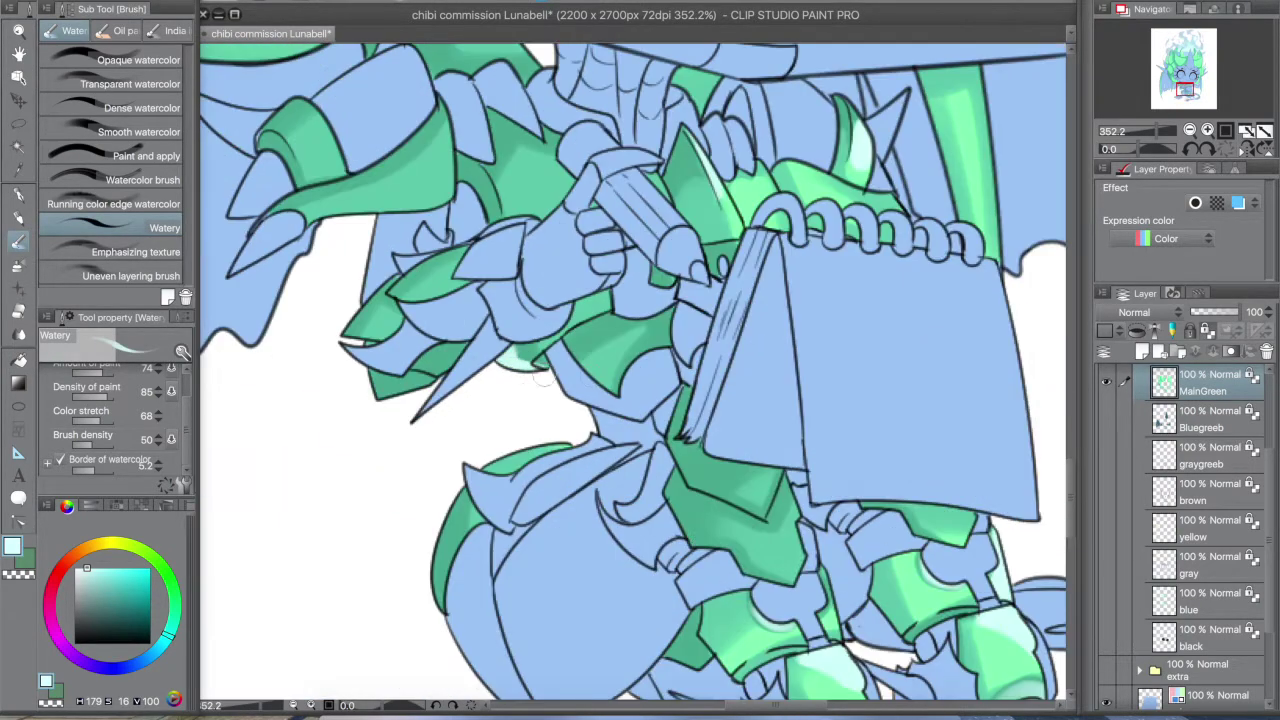
# - Highlight the outer edge of the left wing's green frame in pale cyan with Watery
pyautogui.scroll(-10, 282, 166)
pyautogui.scroll(5, 282, 166)
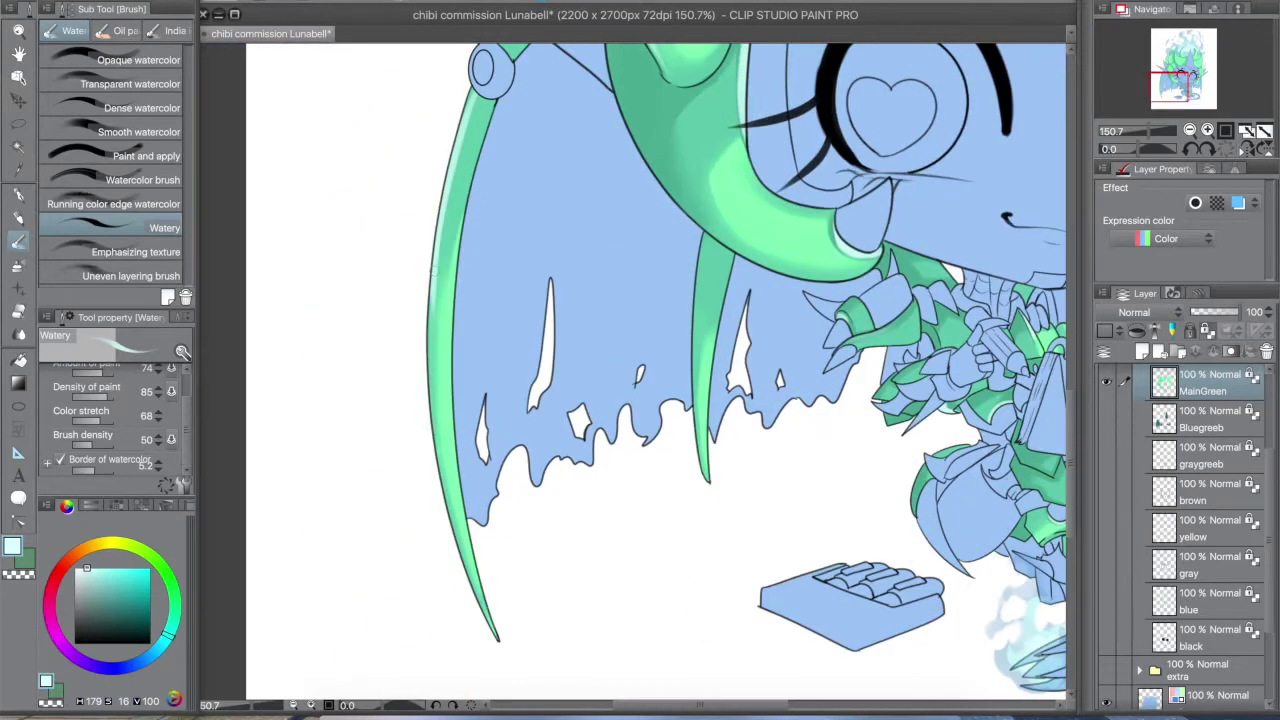
pyautogui.scroll(5, 656, 375)
pyautogui.scroll(-5, 656, 375)
# - Show and select the Bluegreeb layer, and mark the horn's ridge and lower edges in dark blue with the Oil paint flat brush
pyautogui.click(1106, 418)
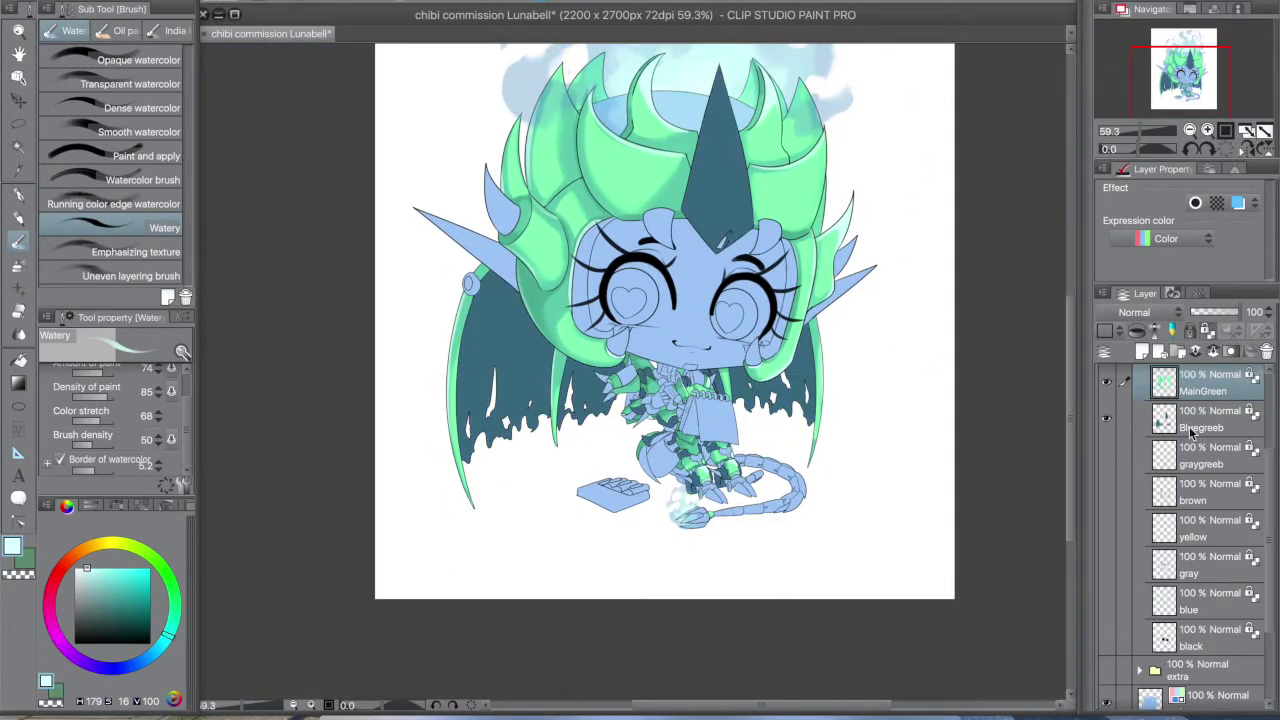
pyautogui.click(1200, 418)
pyautogui.scroll(5, 656, 375)
pyautogui.click(118, 30)
pyautogui.moveTo(700, 400); pyautogui.dragTo(585, 497)
pyautogui.keyDown('alt'); pyautogui.click(700, 300); pyautogui.keyUp('alt')
pyautogui.moveTo(700, 135)
pyautogui.mouseDown()
pyautogui.moveTo(640, 460)
pyautogui.moveTo(716, 552)
pyautogui.mouseUp()
pyautogui.click(130, 92)
pyautogui.moveTo(718, 140); pyautogui.dragTo(735, 350)
pyautogui.moveTo(640, 450); pyautogui.dragTo(720, 545)
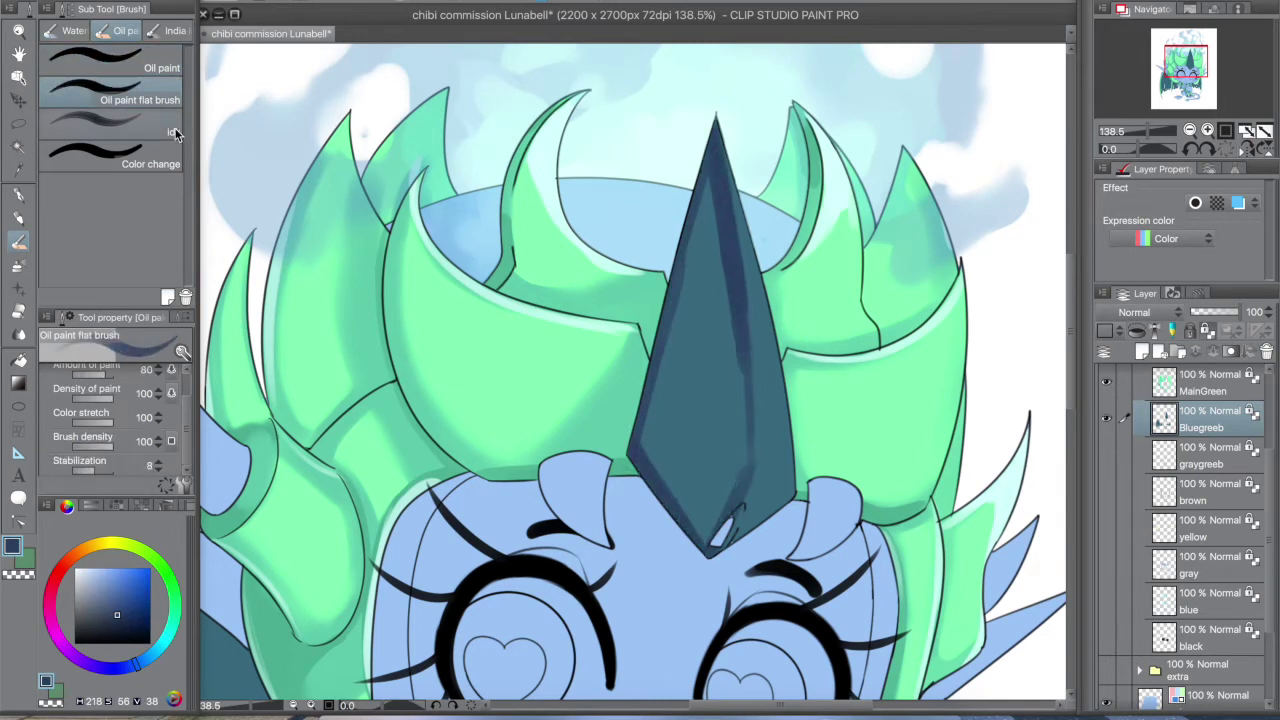
# - Fill the horn's left facet in dark navy with the Oil paint flat brush, covering it from tip to base
pyautogui.moveTo(705, 185); pyautogui.dragTo(700, 330)
pyautogui.moveTo(643, 451); pyautogui.dragTo(720, 540)
pyautogui.moveTo(715, 400)
pyautogui.mouseDown()
pyautogui.moveTo(697, 277)
pyautogui.moveTo(740, 480)
pyautogui.mouseUp()
pyautogui.moveTo(725, 125); pyautogui.dragTo(735, 300)
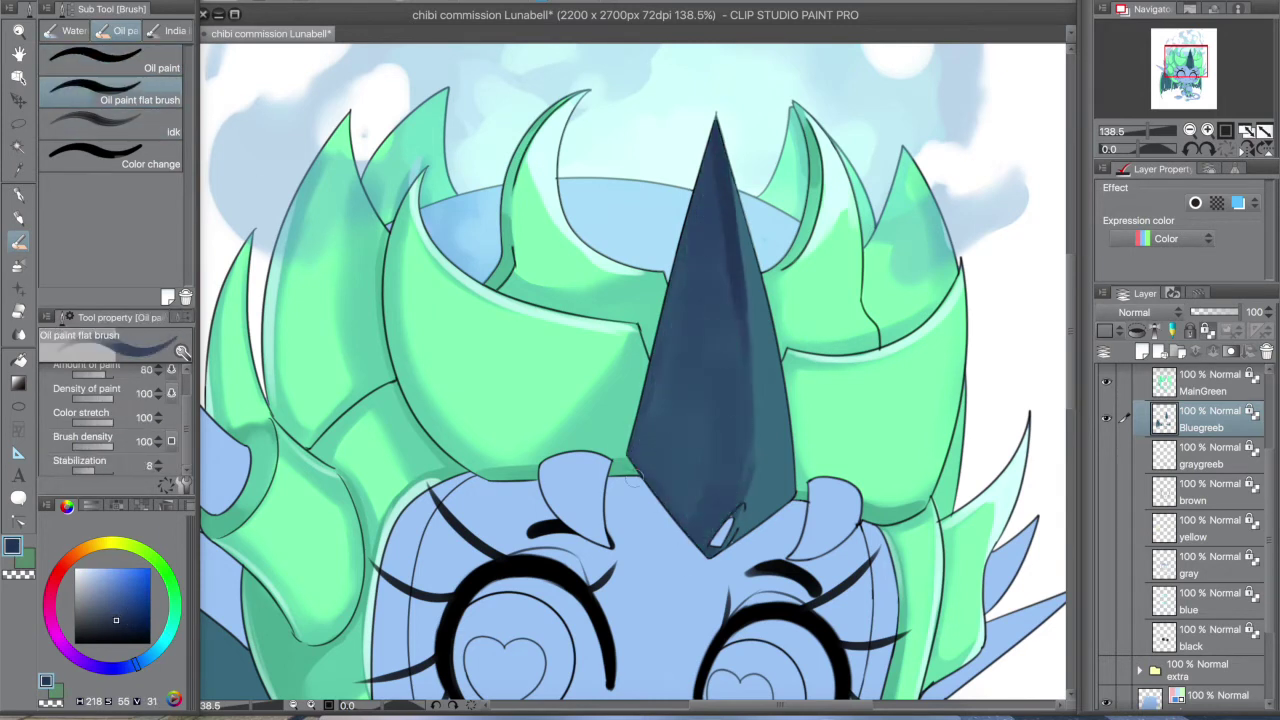
pyautogui.moveTo(632, 480); pyautogui.dragTo(735, 530)
pyautogui.moveTo(715, 150); pyautogui.dragTo(700, 255)
# - Blend the navy tones on the horn's left facet with the idk brush
pyautogui.click(140, 125)
pyautogui.moveTo(715, 185); pyautogui.dragTo(710, 318)
pyautogui.keyDown('alt'); pyautogui.click(710, 300); pyautogui.keyUp('alt')
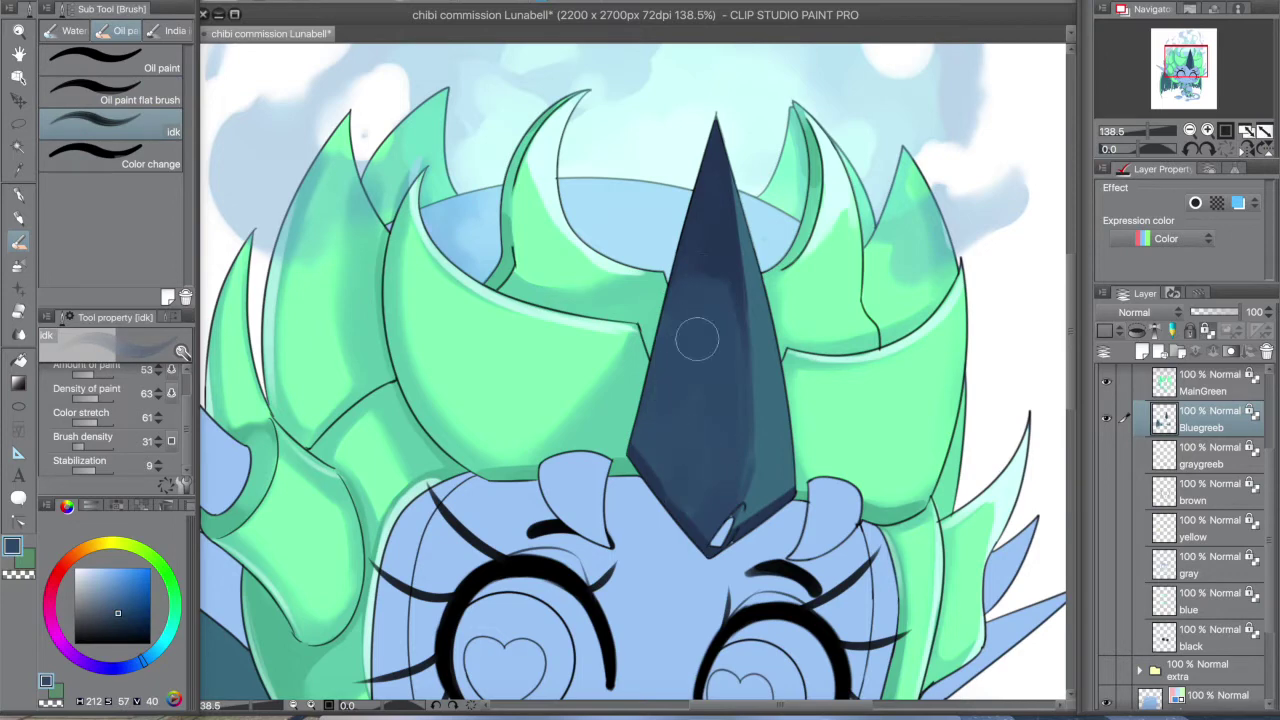
# - Refine the horn's central ridge and darken its lower right facet with sampled blues, using the Oil paint flat brush
pyautogui.keyDown('alt'); pyautogui.click(767, 318); pyautogui.keyUp('alt')
pyautogui.press('b')
pyautogui.moveTo(733, 250); pyautogui.dragTo(740, 360)
pyautogui.keyDown('alt'); pyautogui.click(760, 500); pyautogui.keyUp('alt')
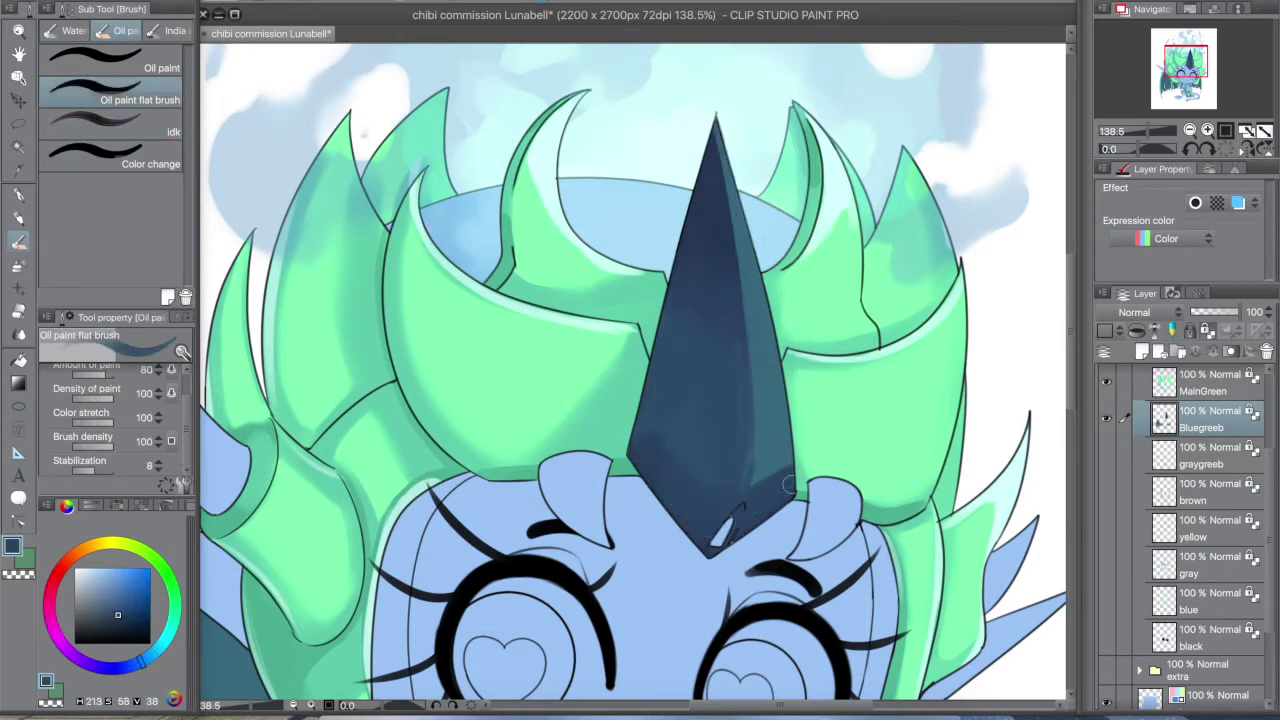
pyautogui.press('b')
pyautogui.moveTo(763, 472); pyautogui.dragTo(686, 154)
pyautogui.press('b')
pyautogui.keyDown('alt'); pyautogui.click(760, 452); pyautogui.keyUp('alt')
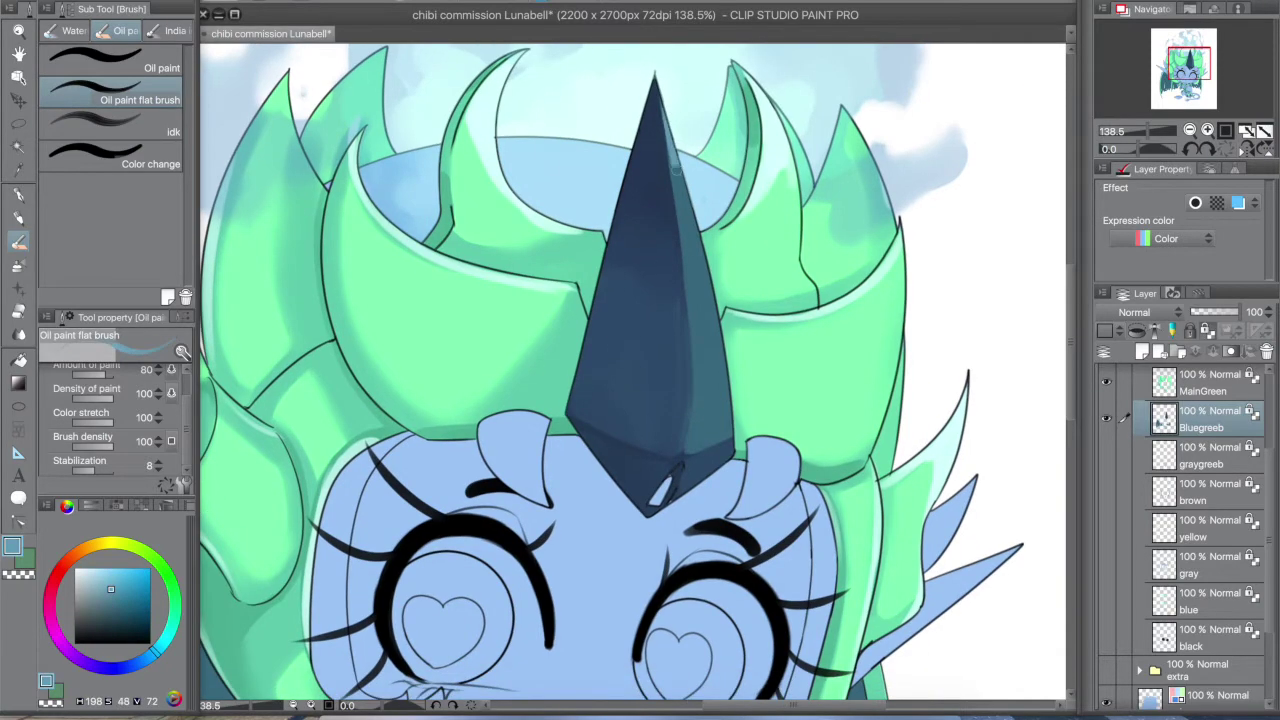
# - Add light blue highlights along the horn's right edge with the Oil paint flat brush and save the drawing
pyautogui.press('b')
pyautogui.moveTo(668, 100)
pyautogui.mouseDown()
pyautogui.moveTo(672, 190)
pyautogui.moveTo(710, 320)
pyautogui.mouseUp()
pyautogui.hotkey('ctrl', '0')
pyautogui.scroll(3, 605, 386)
pyautogui.hotkey('ctrl', 's')
# - Paint the blue-green armour pieces on the torso, arms and legs dark navy with the Oil paint flat brush and save the drawing
pyautogui.moveTo(605, 386); pyautogui.dragTo(640, 186)
pyautogui.press('b')
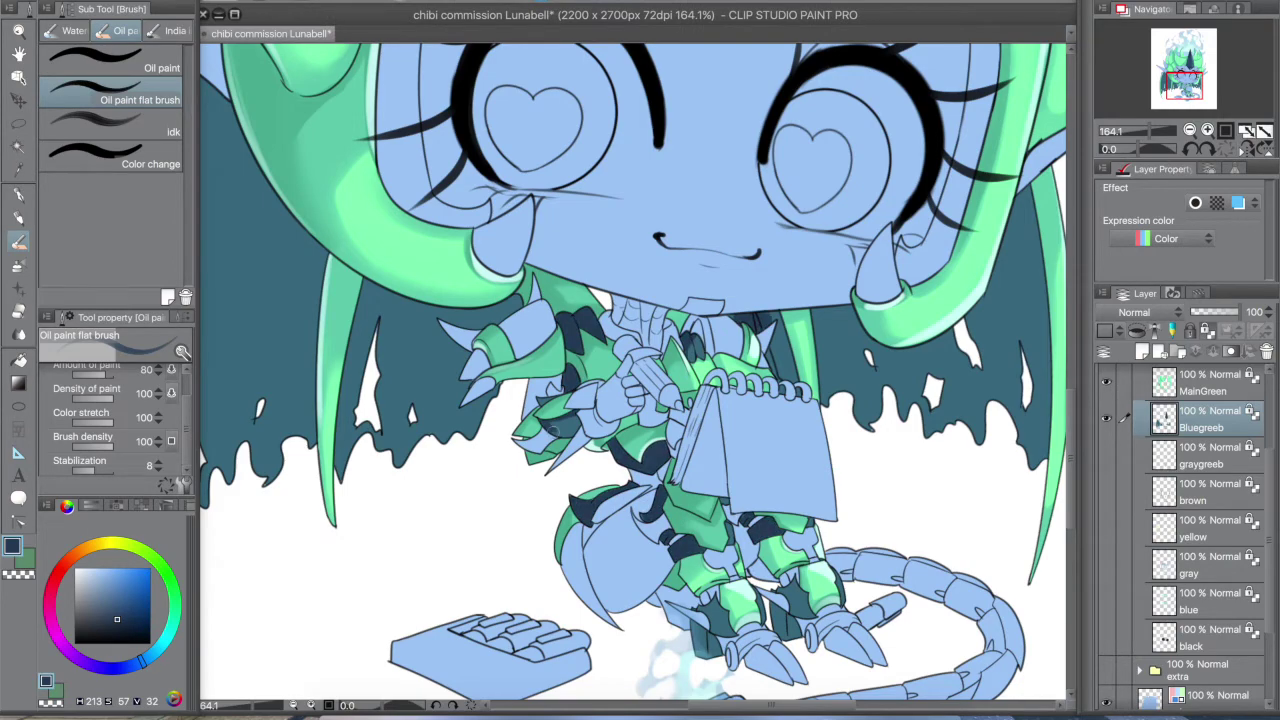
pyautogui.scroll(-3, 716, 510)
pyautogui.hotkey('ctrl', 's')
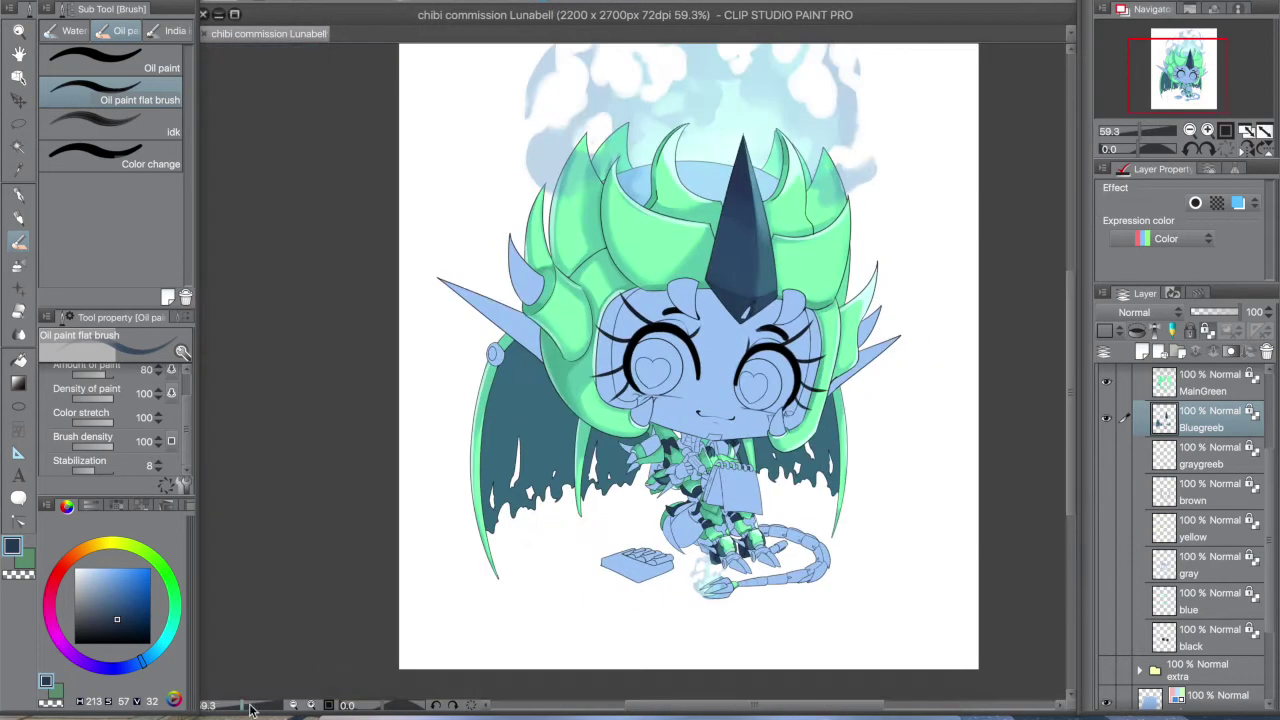
# - Paint dark navy shadows over the upper parts and outer edges of both wing membranes with the Oil paint flat brush
pyautogui.moveTo(291, 706); pyautogui.dragTo(330, 706)
pyautogui.moveTo(430, 450); pyautogui.dragTo(460, 530)
pyautogui.moveTo(430, 340); pyautogui.dragTo(550, 500)
pyautogui.moveTo(810, 455); pyautogui.dragTo(910, 540)
pyautogui.moveTo(550, 475); pyautogui.dragTo(630, 550)
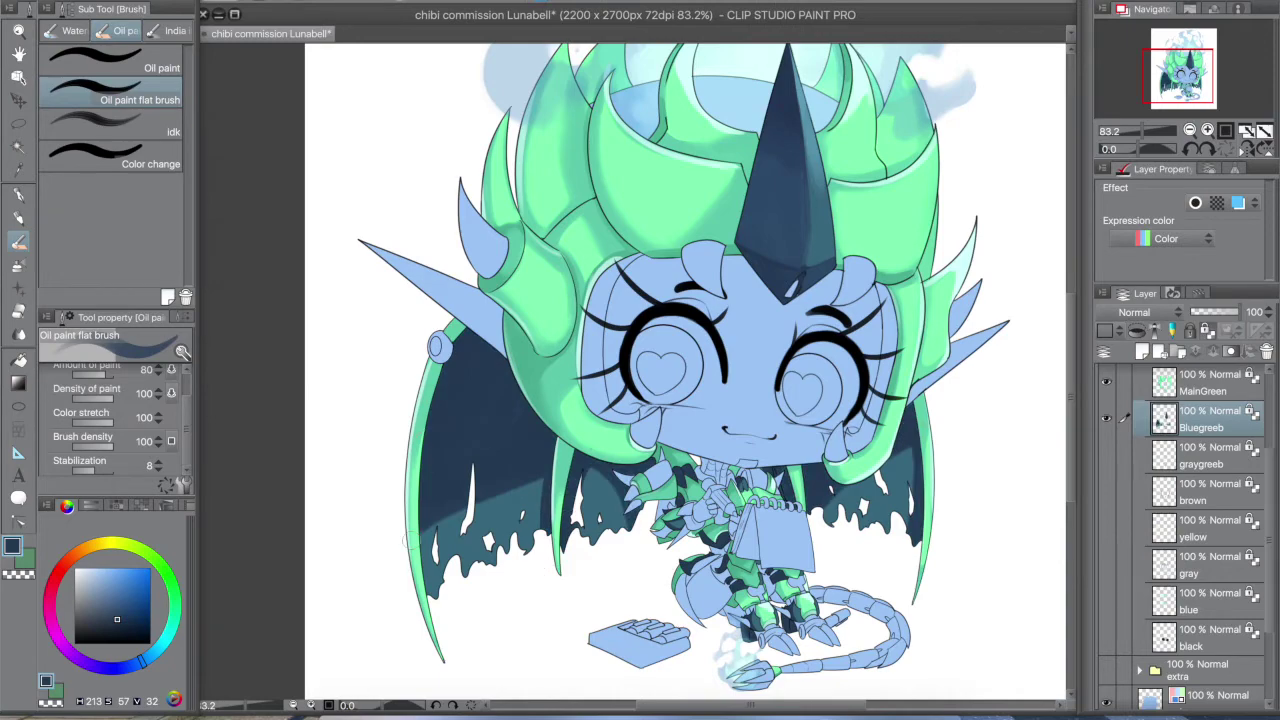
pyautogui.moveTo(441, 507); pyautogui.dragTo(425, 598)
pyautogui.scroll(-2, 971, 466)
# - Deepen the shadows on the dark armour pieces of the arms, waist and legs in near-black blue with the Oil paint flat brush
pyautogui.scroll(6, 655, 380)
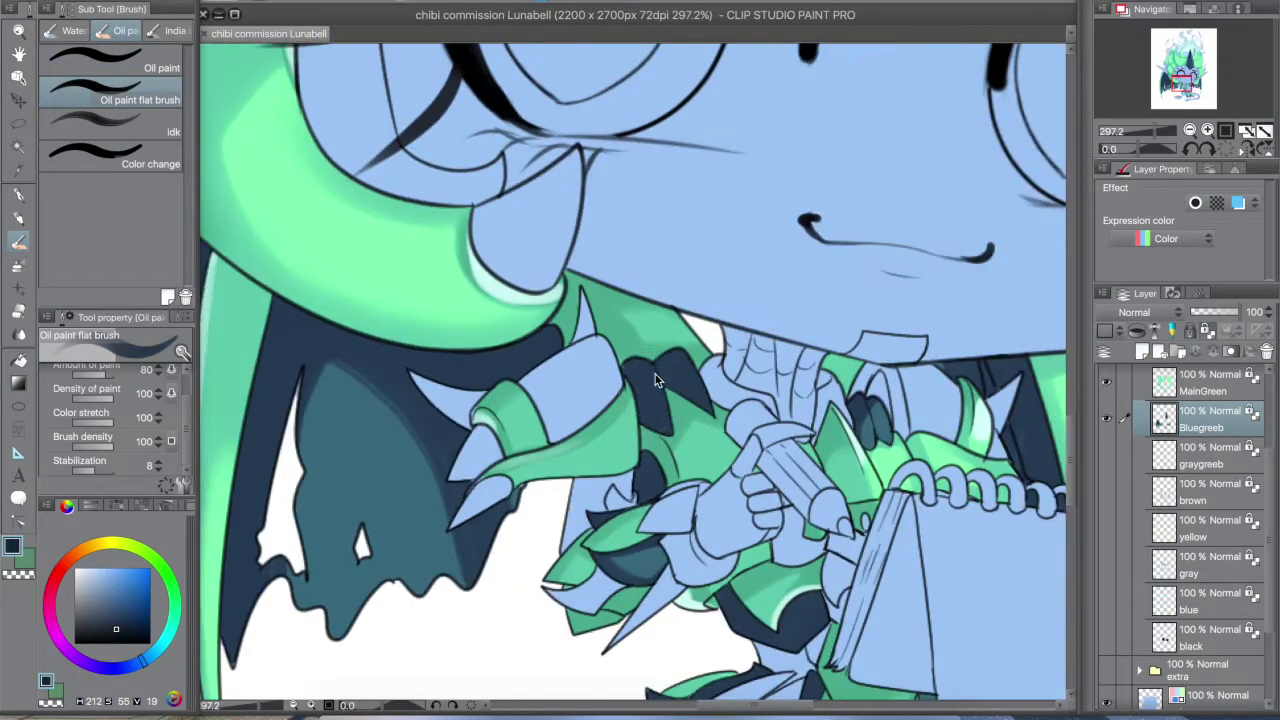
pyautogui.moveTo(655, 380)
pyautogui.mouseDown()
pyautogui.moveTo(670, 362)
pyautogui.moveTo(644, 413)
pyautogui.mouseUp()
pyautogui.moveTo(867, 411); pyautogui.dragTo(817, 291)
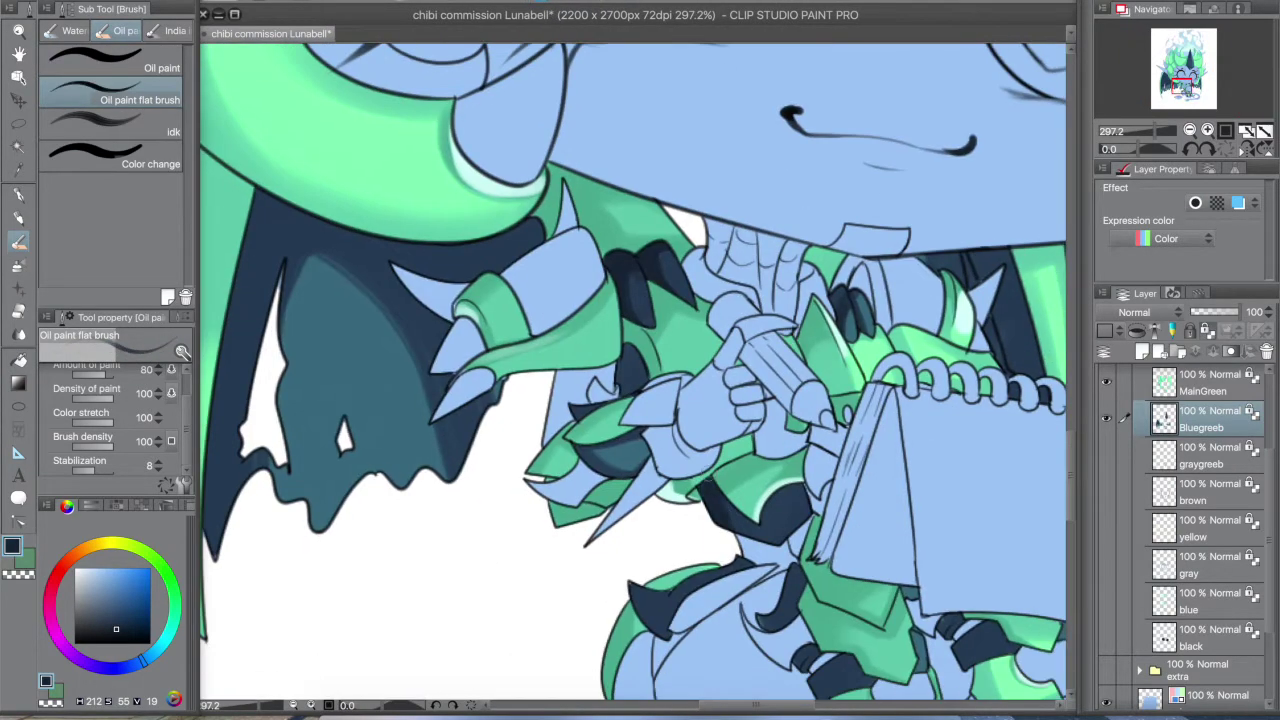
pyautogui.moveTo(740, 500); pyautogui.dragTo(650, 330)
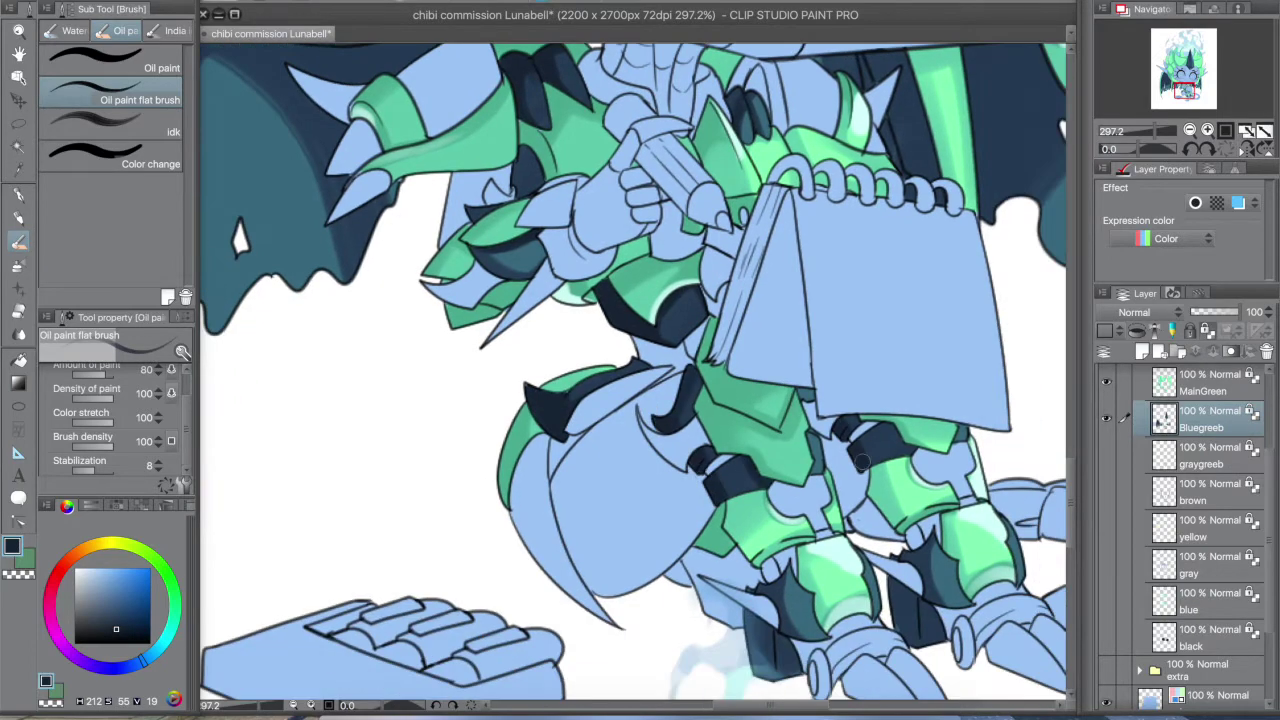
pyautogui.moveTo(924, 629); pyautogui.dragTo(854, 514)
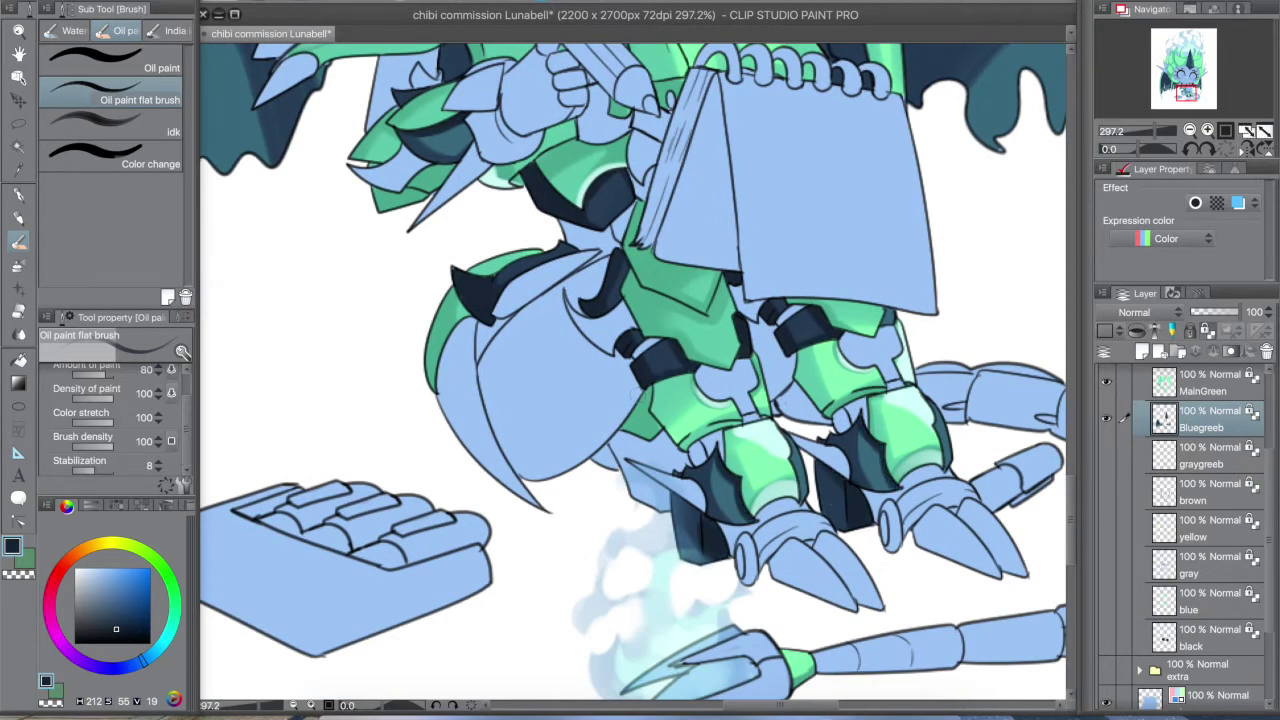
pyautogui.moveTo(781, 312); pyautogui.dragTo(860, 480)
# - Blend teal up into the navy shadow on the left wing membrane with the idk brush to form a soft arch
pyautogui.scroll(-2, 480, 295)
pyautogui.scroll(-3, 480, 295)
pyautogui.scroll(2, 457, 289)
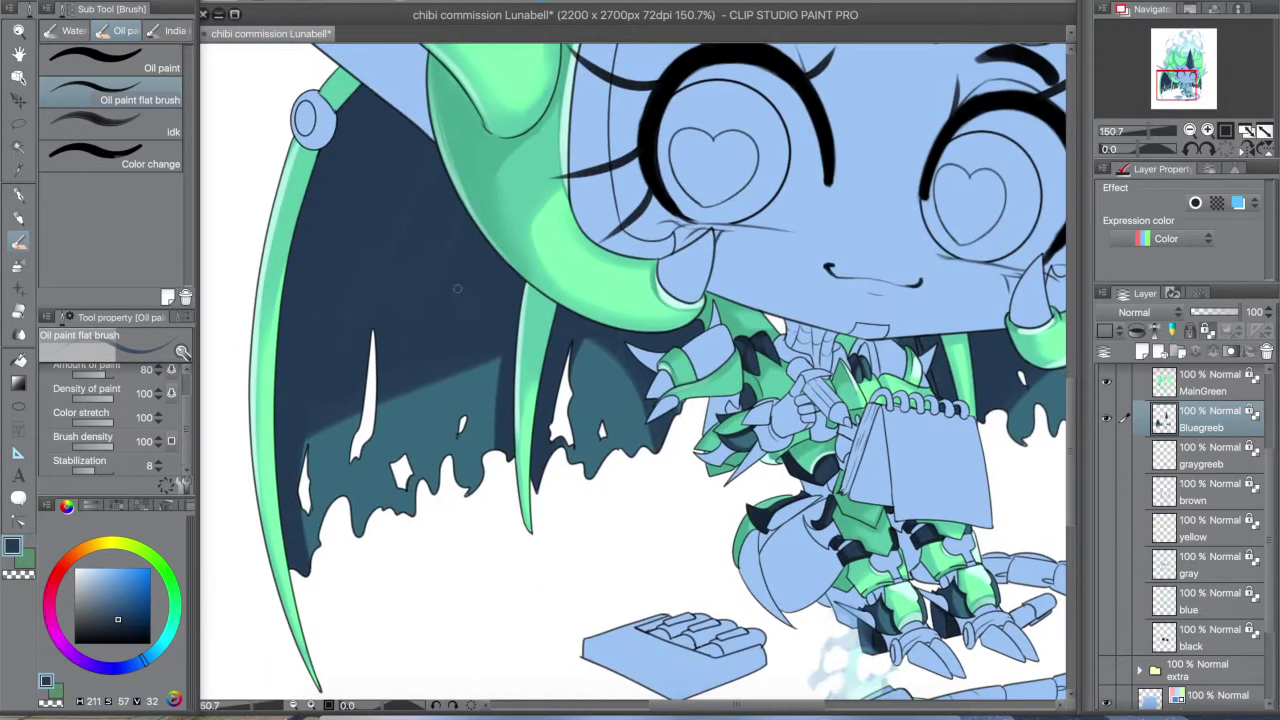
pyautogui.click(140, 131)
pyautogui.moveTo(380, 400)
pyautogui.mouseDown()
pyautogui.moveTo(443, 357)
pyautogui.moveTo(445, 316)
pyautogui.mouseUp()
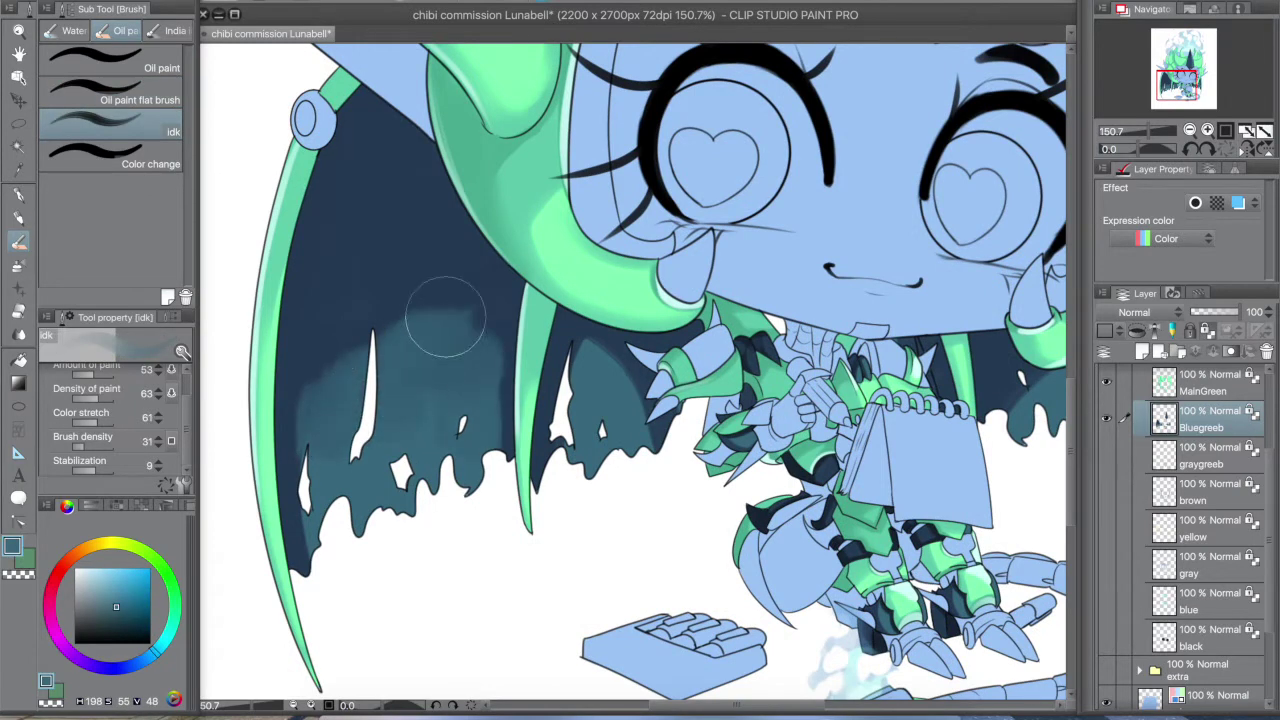
# - Shade around the holes and ragged lower edge of the left wing membrane in dark navy with the Oil paint flat brush
pyautogui.click(140, 99)
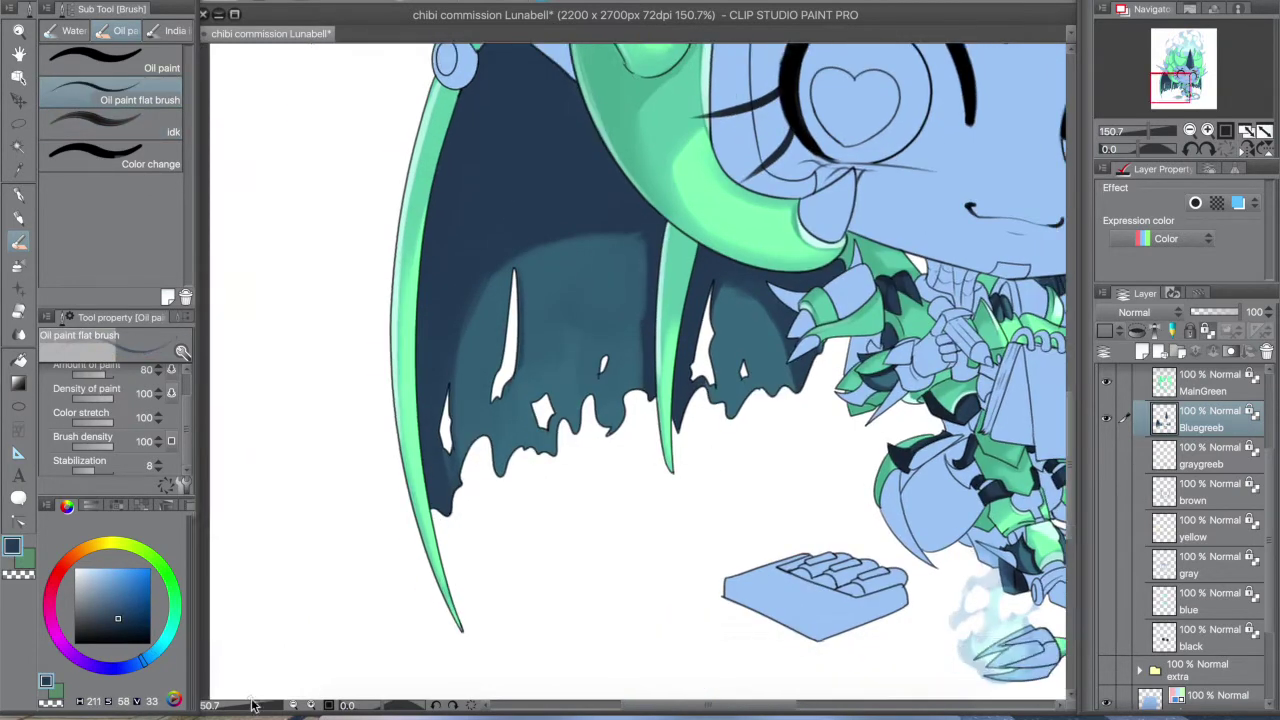
pyautogui.scroll(2, 490, 425)
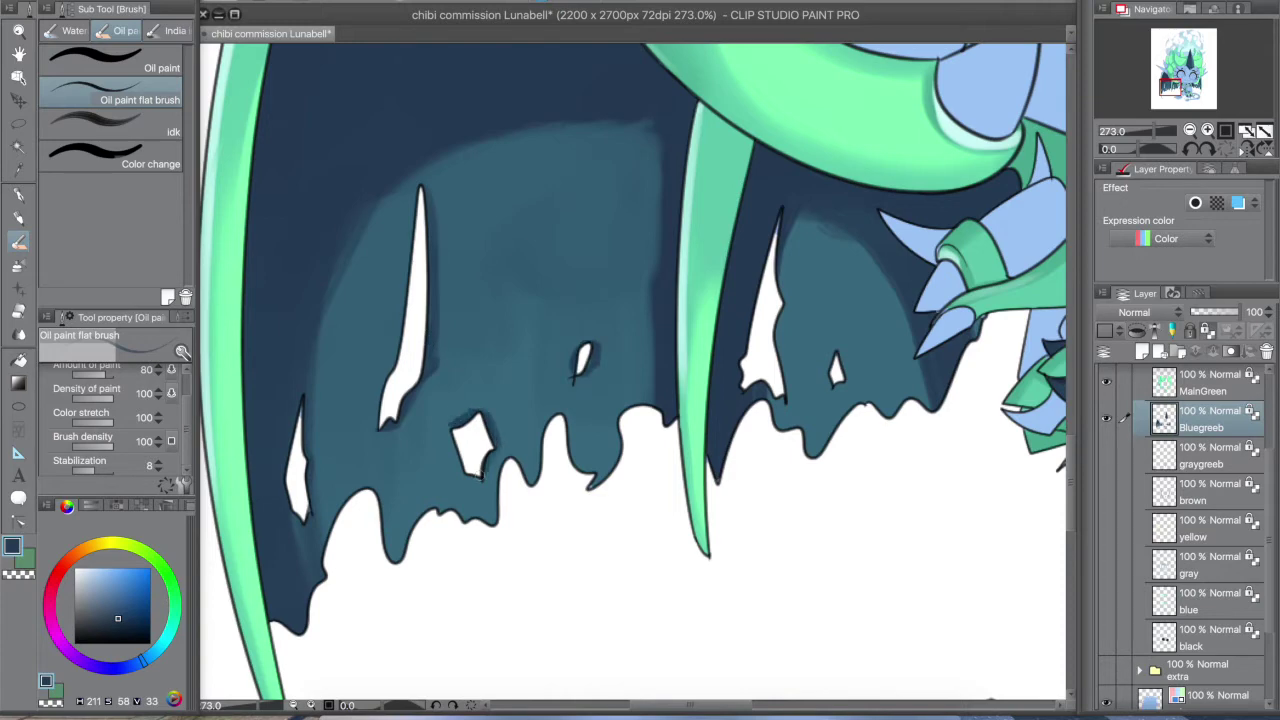
pyautogui.moveTo(330, 515)
pyautogui.mouseDown()
pyautogui.moveTo(445, 505)
pyautogui.moveTo(581, 452)
pyautogui.mouseUp()
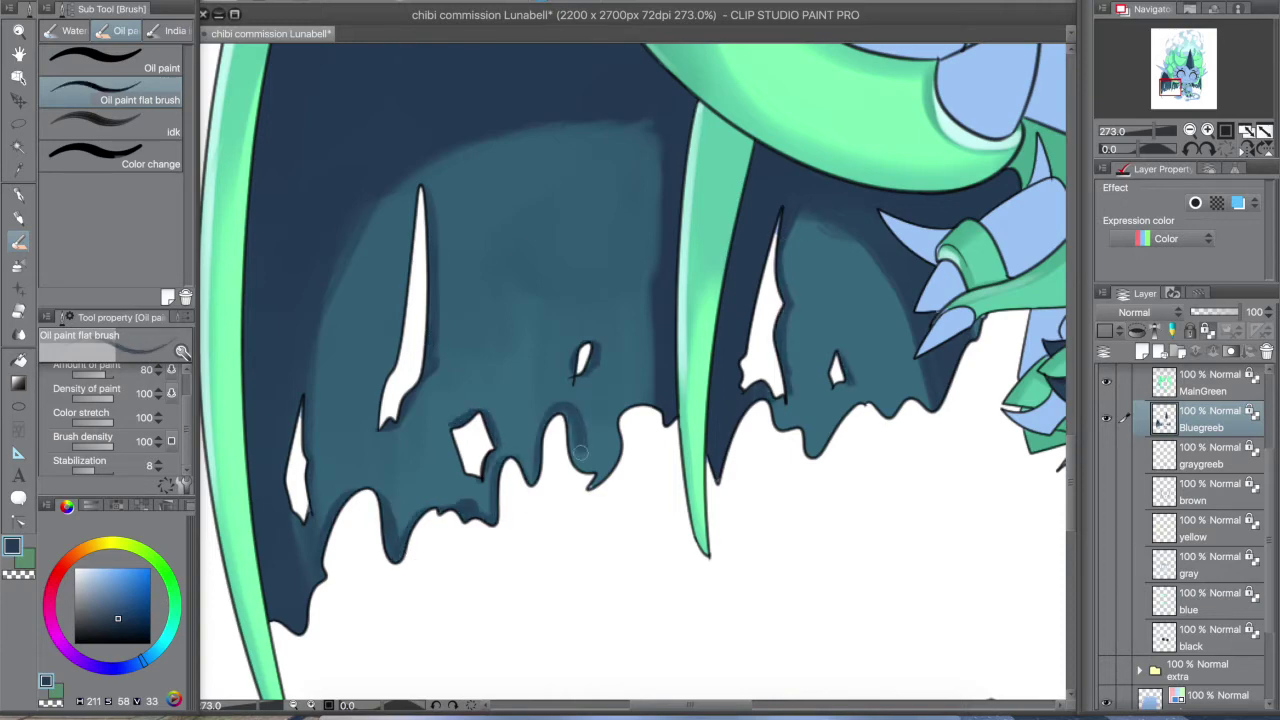
pyautogui.moveTo(659, 351)
pyautogui.mouseDown()
pyautogui.moveTo(608, 94)
pyautogui.moveTo(590, 125)
pyautogui.mouseUp()
pyautogui.scroll(-3, 590, 125)
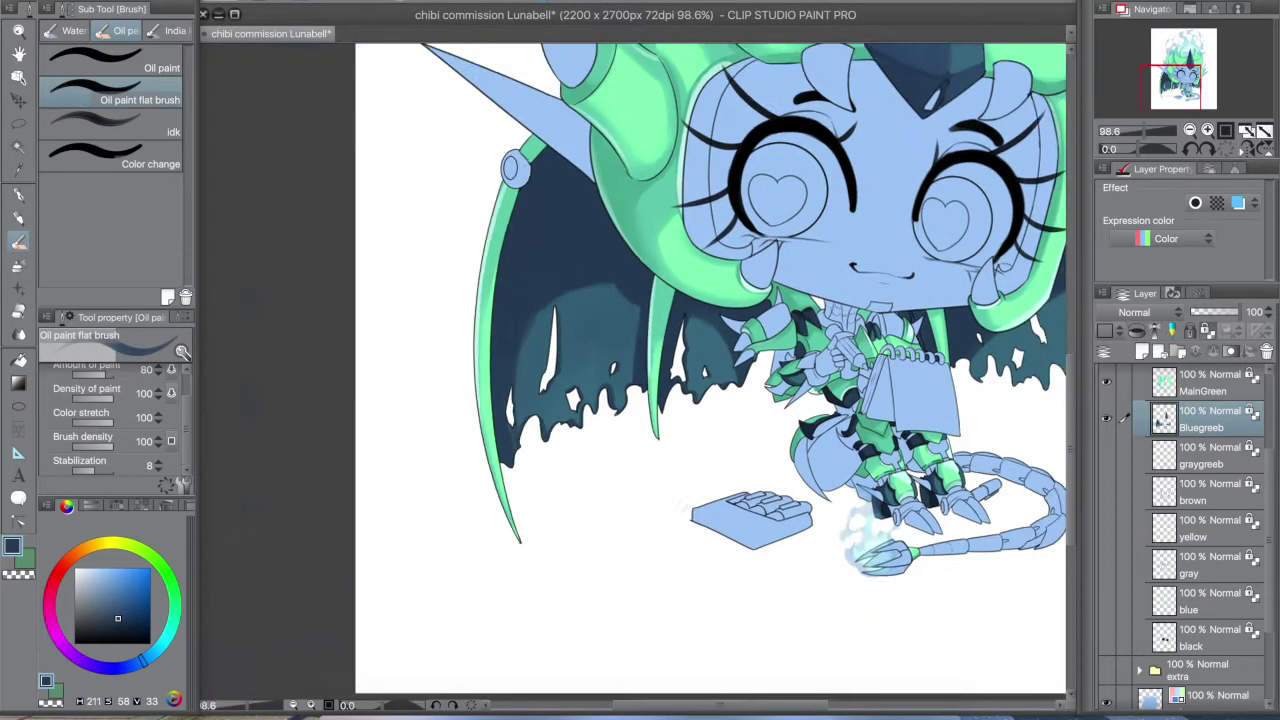
# - Shade the right wing membrane around its tears in navy with the oil brushes, and darken the upper left wing with idk
pyautogui.scroll(3, 571, 250)
pyautogui.moveTo(920, 265); pyautogui.dragTo(880, 360)
pyautogui.moveTo(655, 340); pyautogui.dragTo(745, 440)
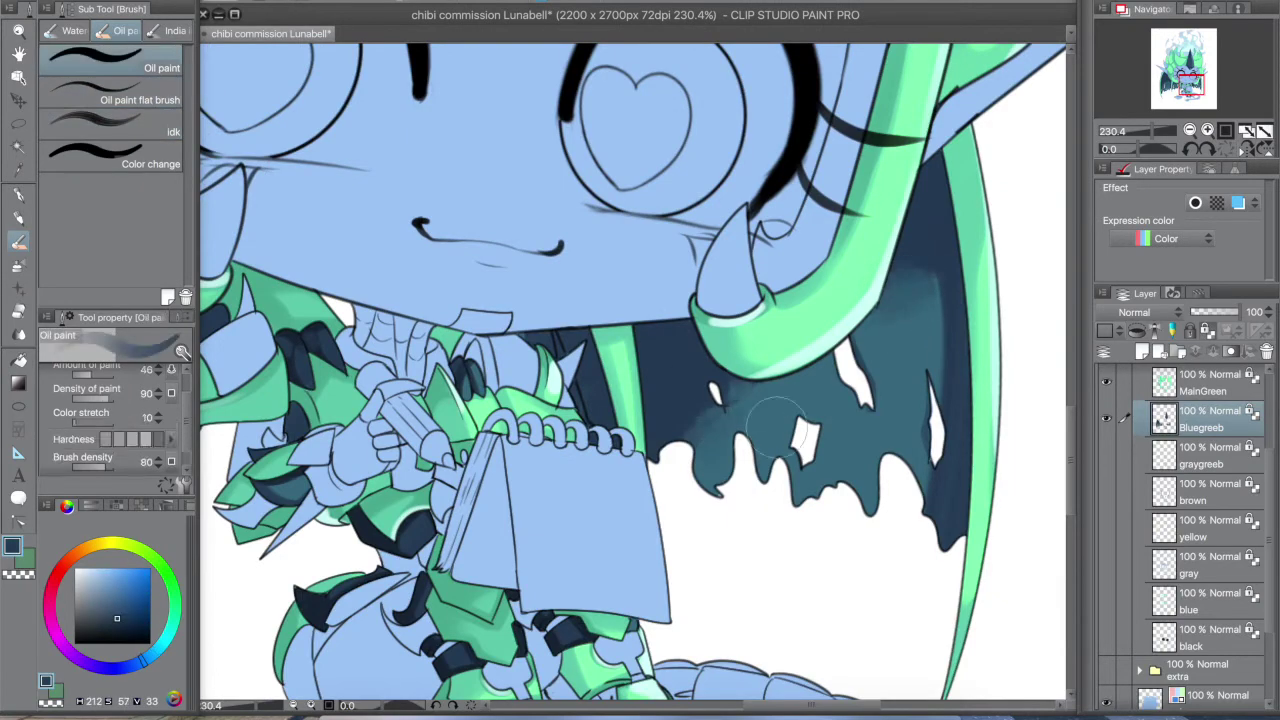
pyautogui.moveTo(820, 415); pyautogui.dragTo(800, 455)
pyautogui.scroll(-6, 905, 465)
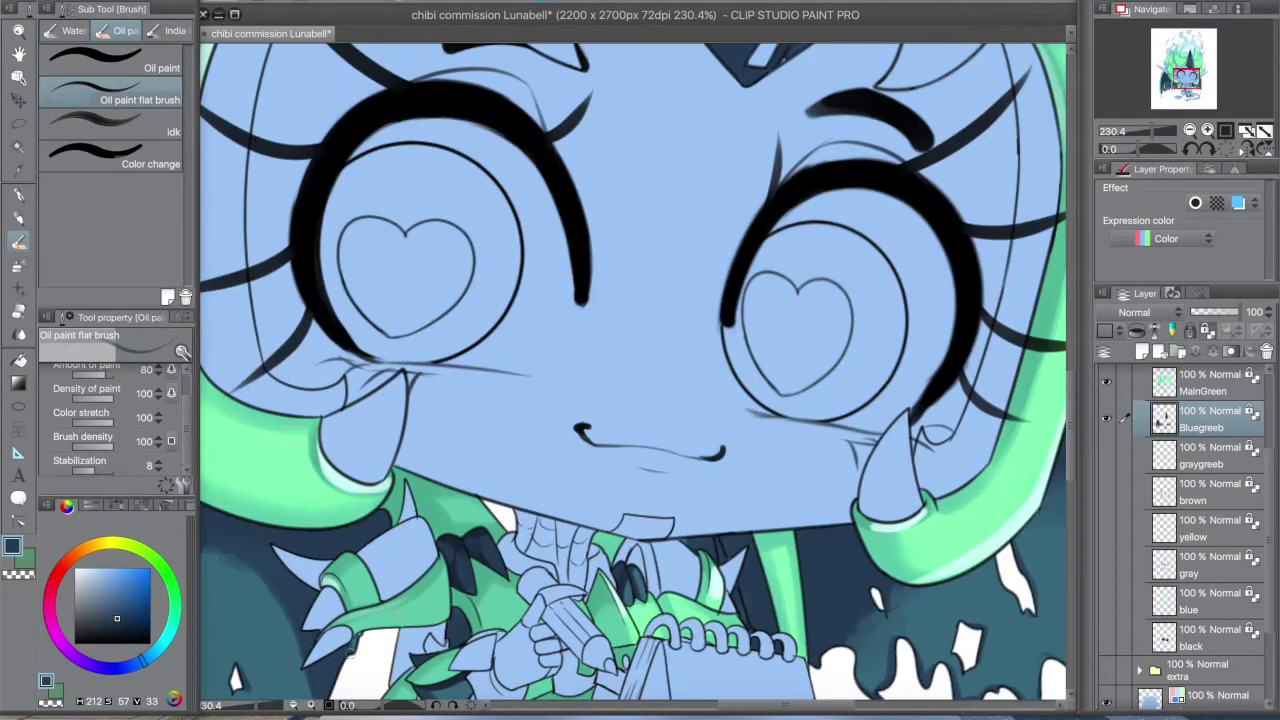
pyautogui.scroll(4, 315, 285)
pyautogui.moveTo(315, 285); pyautogui.dragTo(348, 365)
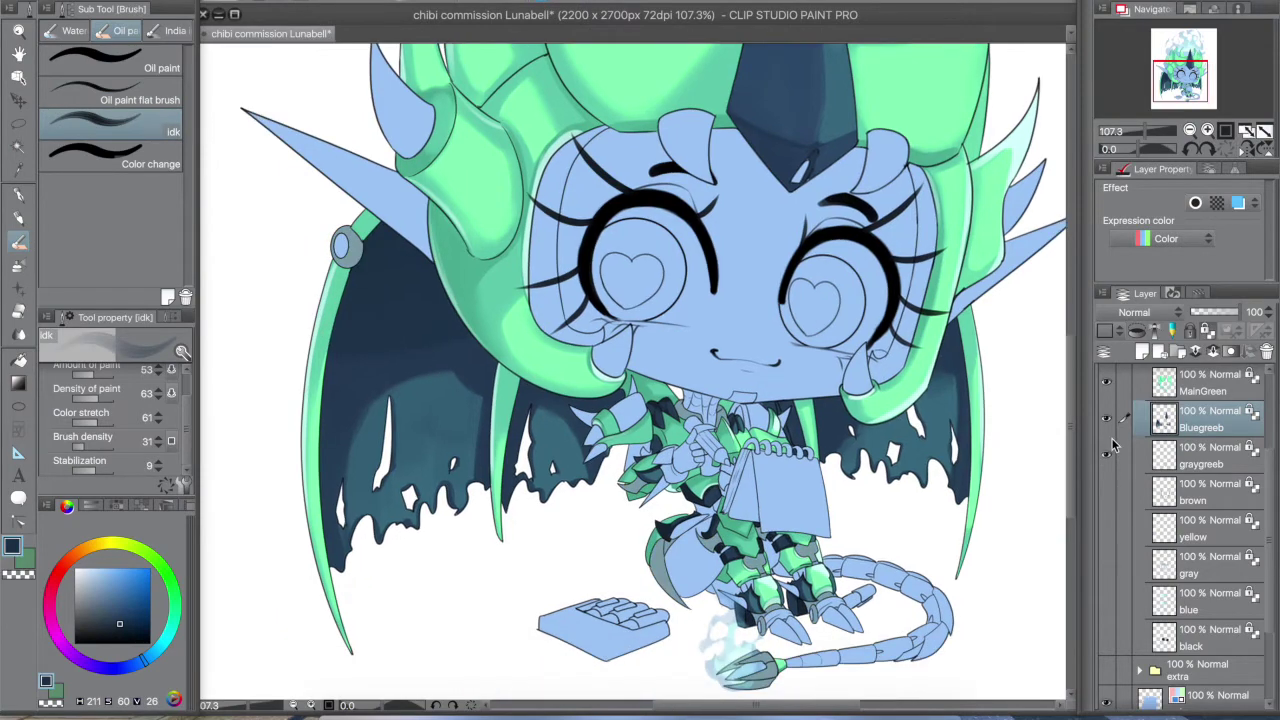
# - Show and select the graygreeb layer, and shade the gray hip plate, leg joints and tail tip with Smooth watercolor
pyautogui.click(1106, 382)
pyautogui.click(1106, 418)
pyautogui.click(1210, 455)
pyautogui.scroll(5, 600, 600)
pyautogui.click(70, 30)
pyautogui.click(138, 131)
pyautogui.click(1106, 382)
pyautogui.click(1106, 418)
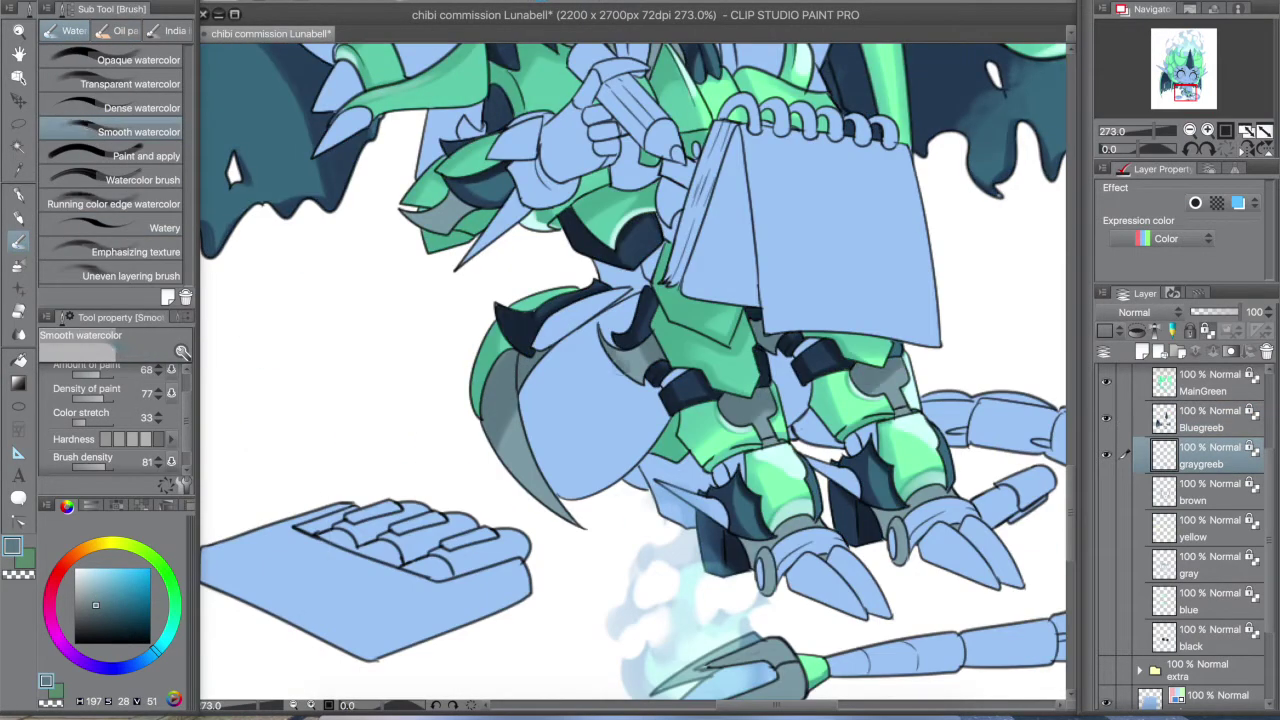
pyautogui.moveTo(540, 450); pyautogui.dragTo(630, 645)
pyautogui.moveTo(640, 450); pyautogui.dragTo(455, 215)
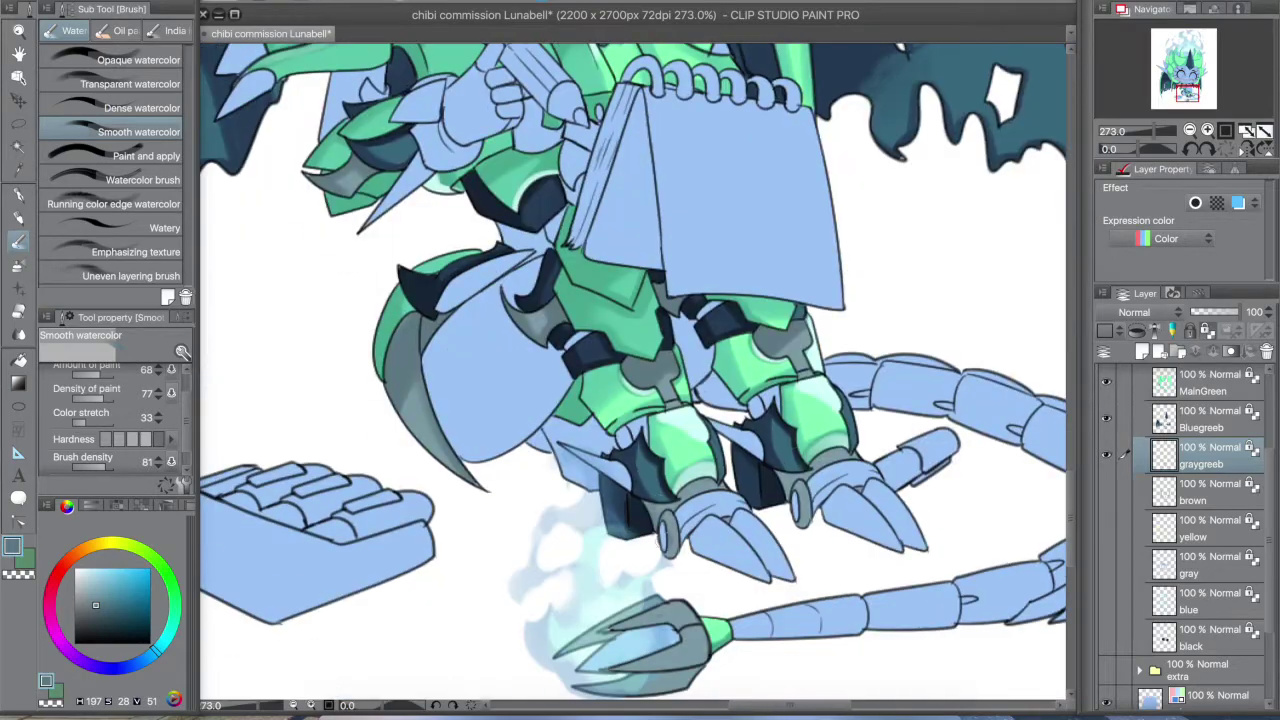
pyautogui.moveTo(662, 508)
pyautogui.mouseDown()
pyautogui.moveTo(640, 420)
pyautogui.moveTo(662, 560)
pyautogui.mouseUp()
# - Refine the gray leg joints, side plate and neck collar on the graygreeb layer with darker Dense watercolor shading
pyautogui.scroll(-4, 662, 412)
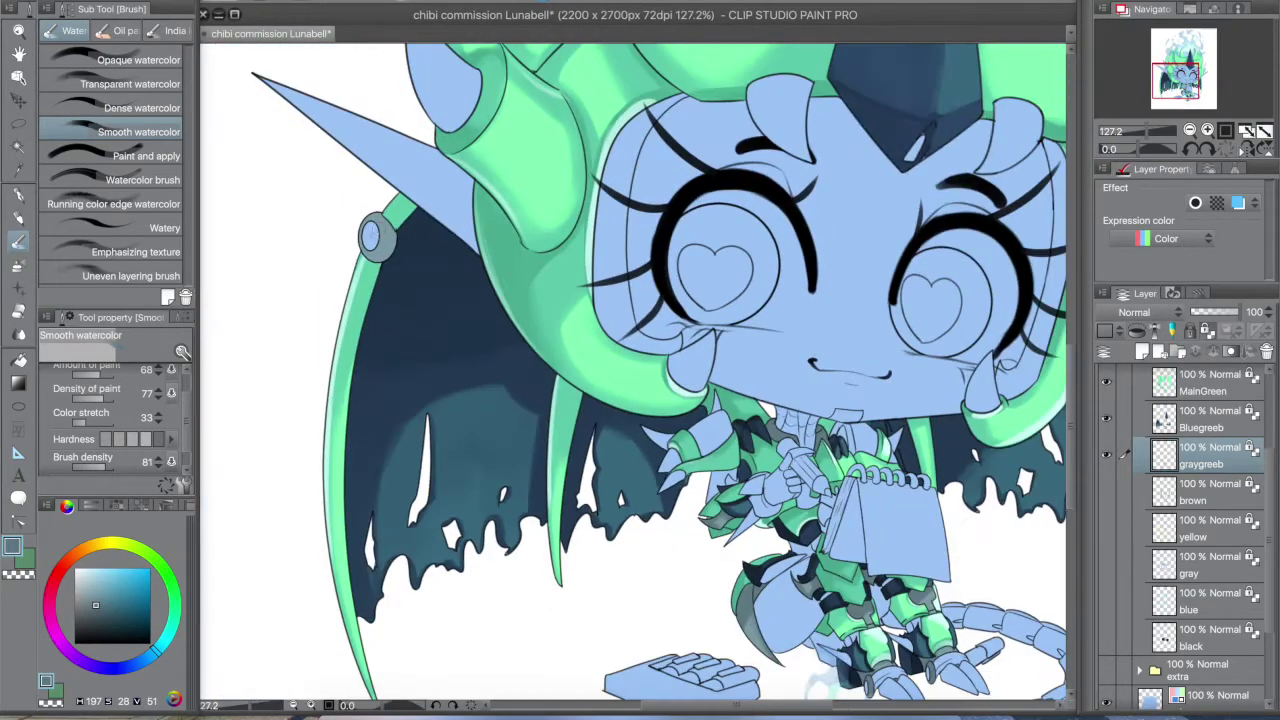
pyautogui.scroll(5, 662, 412)
pyautogui.press('b')
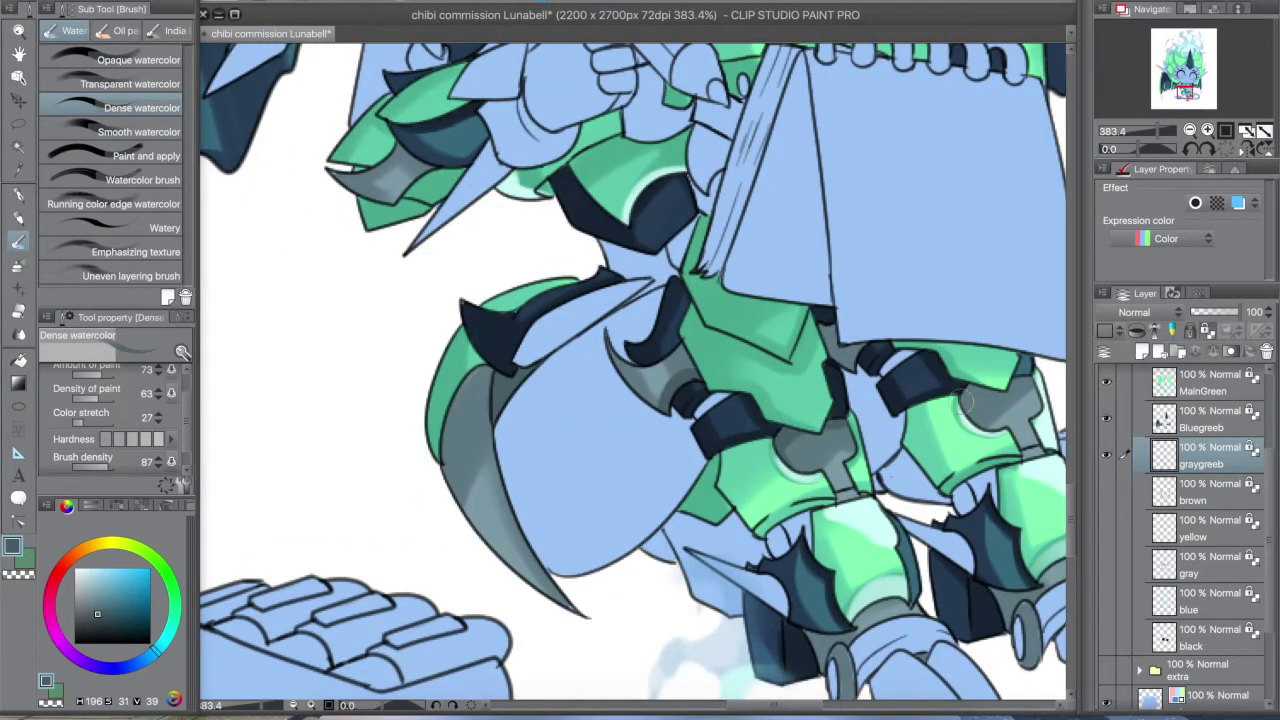
pyautogui.moveTo(866, 411)
pyautogui.mouseDown()
pyautogui.moveTo(850, 271)
pyautogui.moveTo(330, 520)
pyautogui.moveTo(338, 548)
pyautogui.mouseUp()
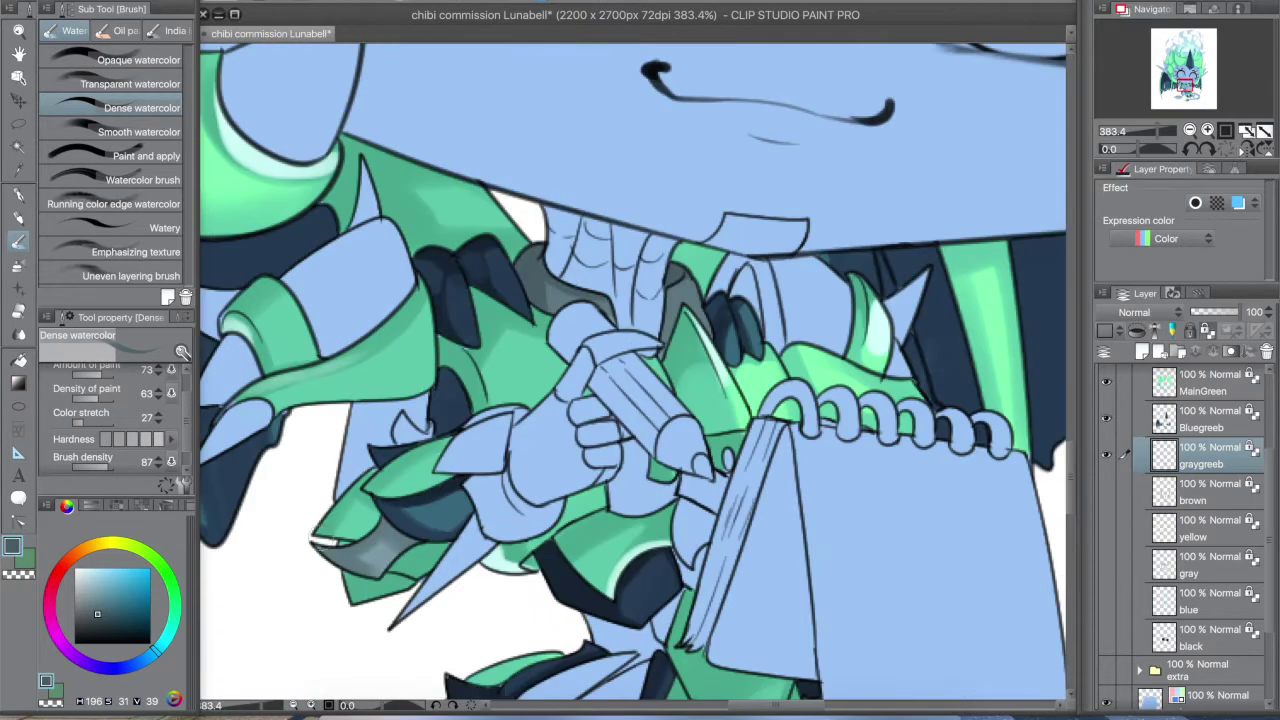
pyautogui.scroll(-5, 330, 545)
pyautogui.scroll(3, 600, 300)
# - Show and select the brown layer, and shade the brown eye rims and arm plates in muted purple with Smooth and Dense watercolor
pyautogui.click(1205, 491)
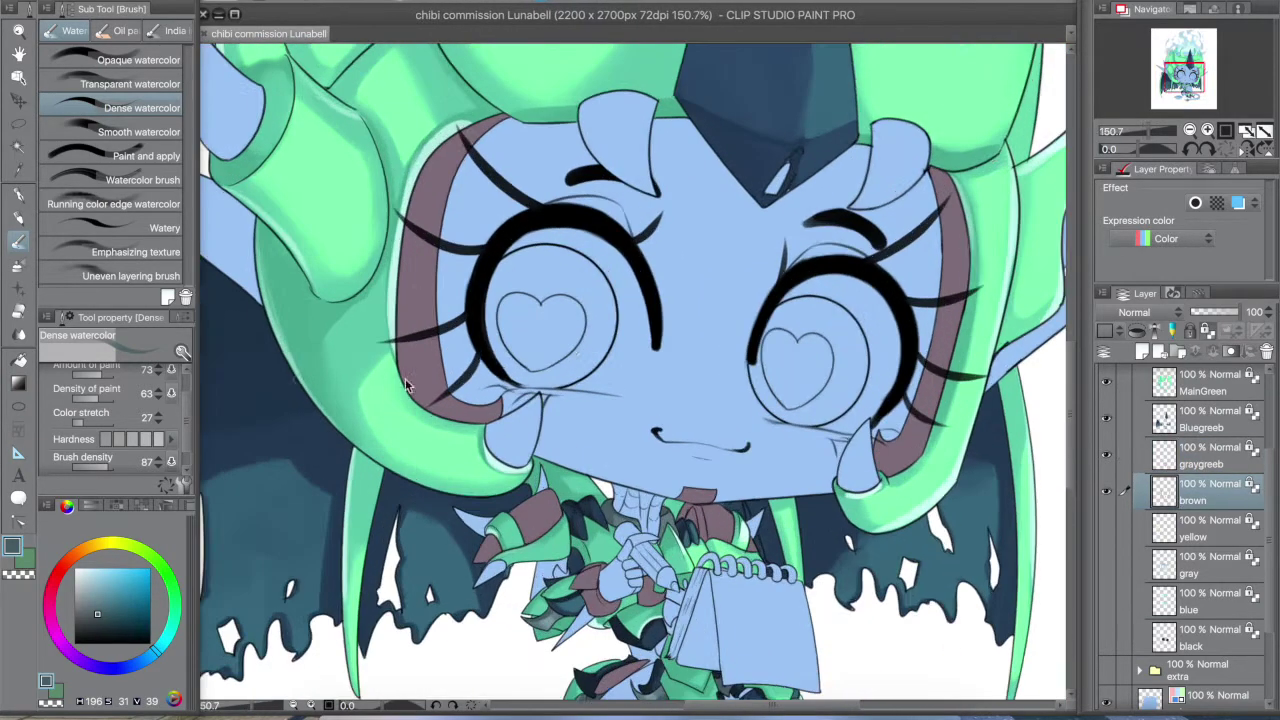
pyautogui.click(140, 135)
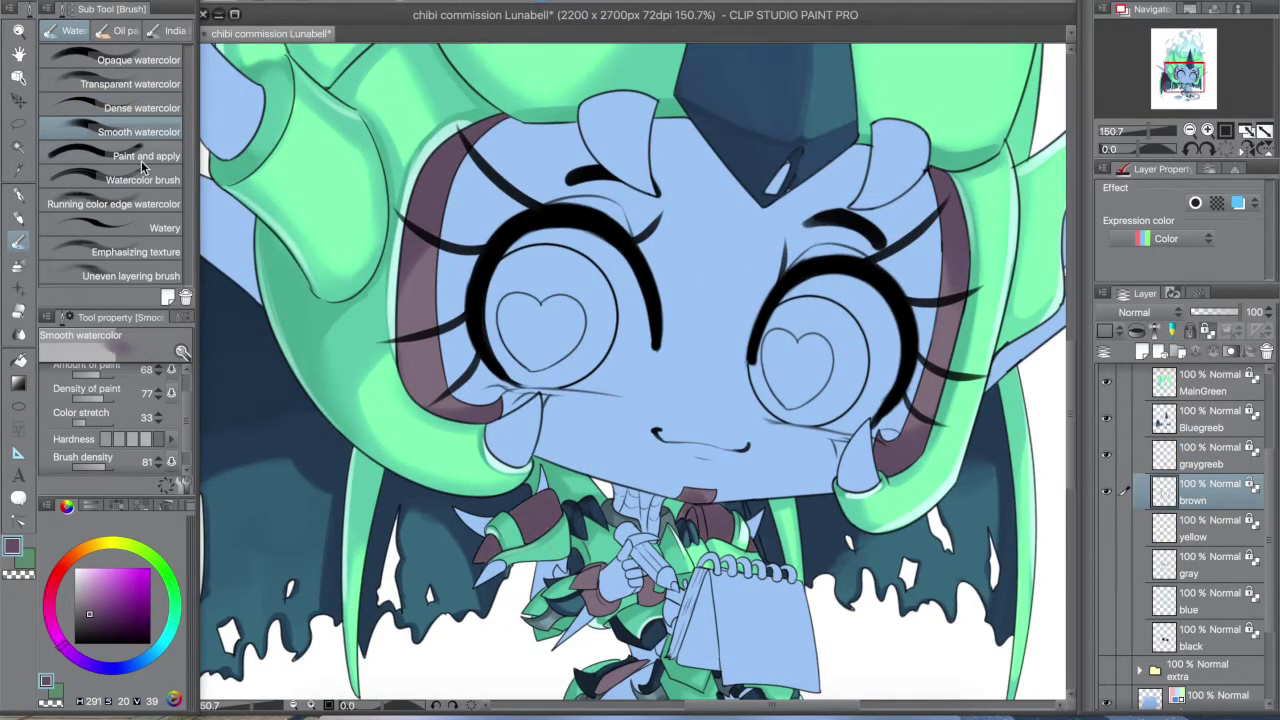
pyautogui.click(140, 107)
pyautogui.scroll(-3, 423, 267)
pyautogui.scroll(5, 600, 590)
pyautogui.scroll(-4, 828, 253)
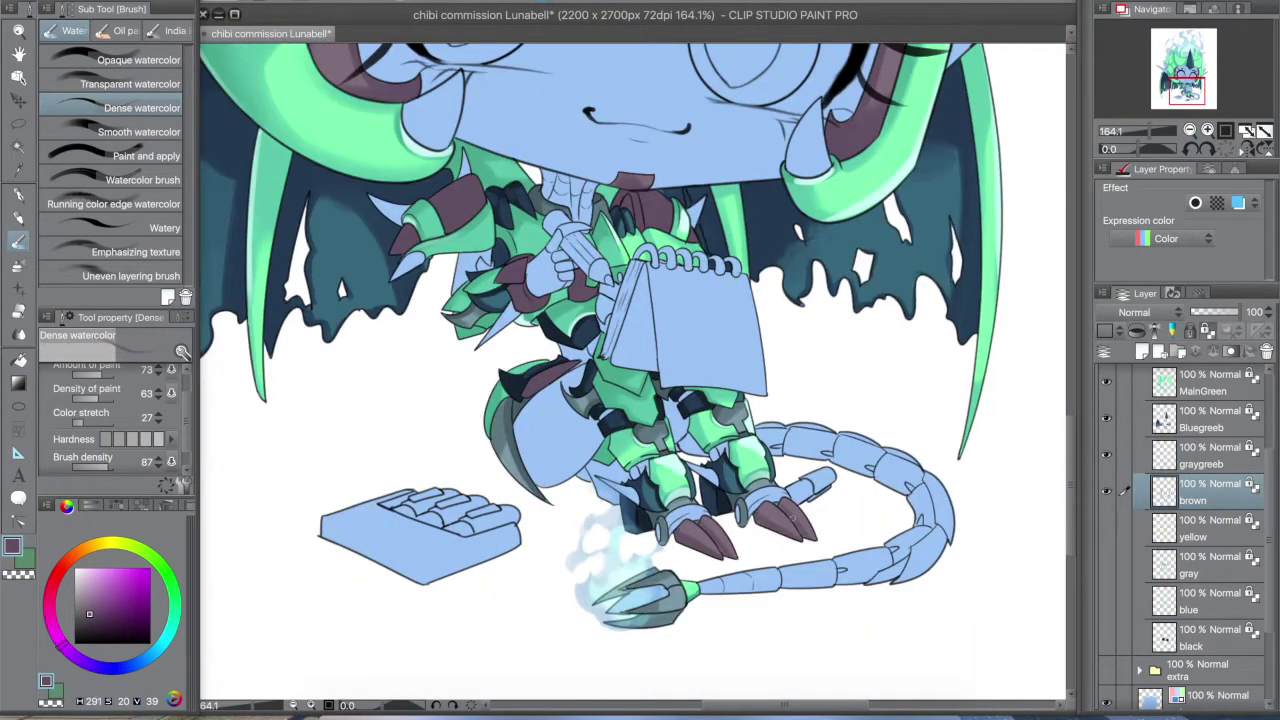
# - Deepen the shadows on the brown arm plates, eye rims and claws in dark purple with Smooth and Dense watercolor
pyautogui.scroll(-2, 795, 515)
pyautogui.click(140, 131)
pyautogui.scroll(4, 770, 328)
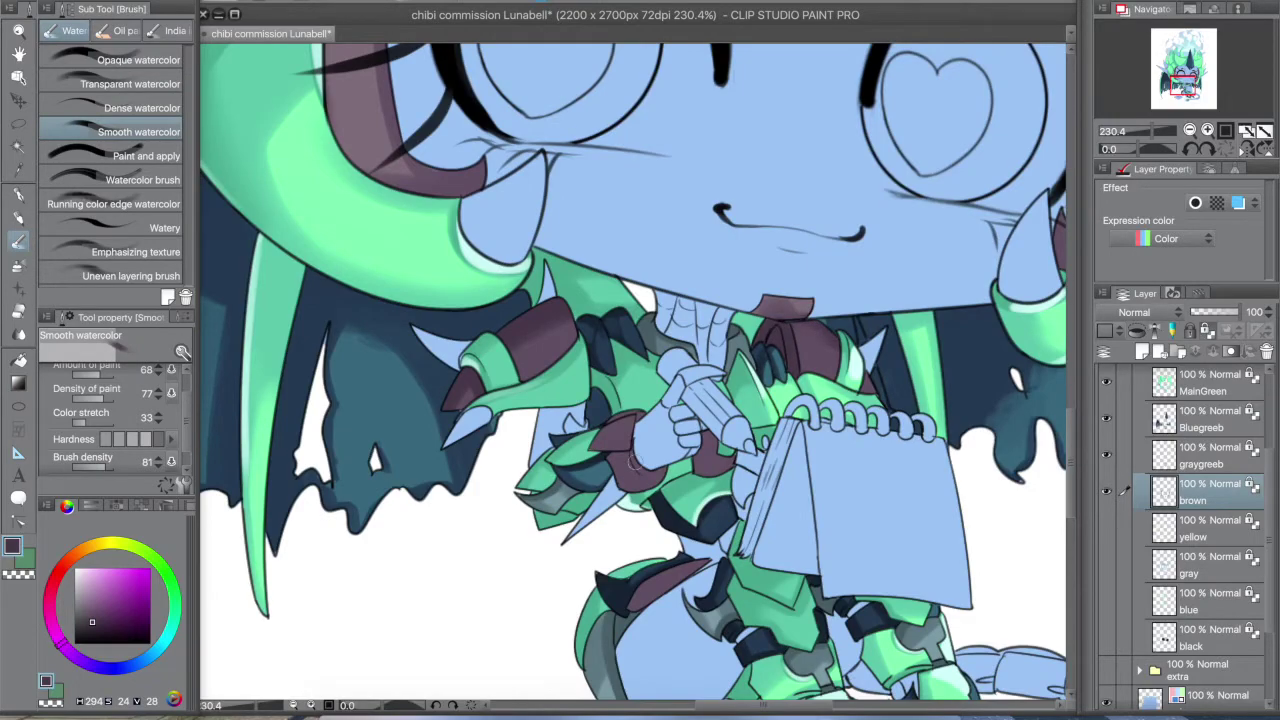
pyautogui.scroll(-2, 871, 456)
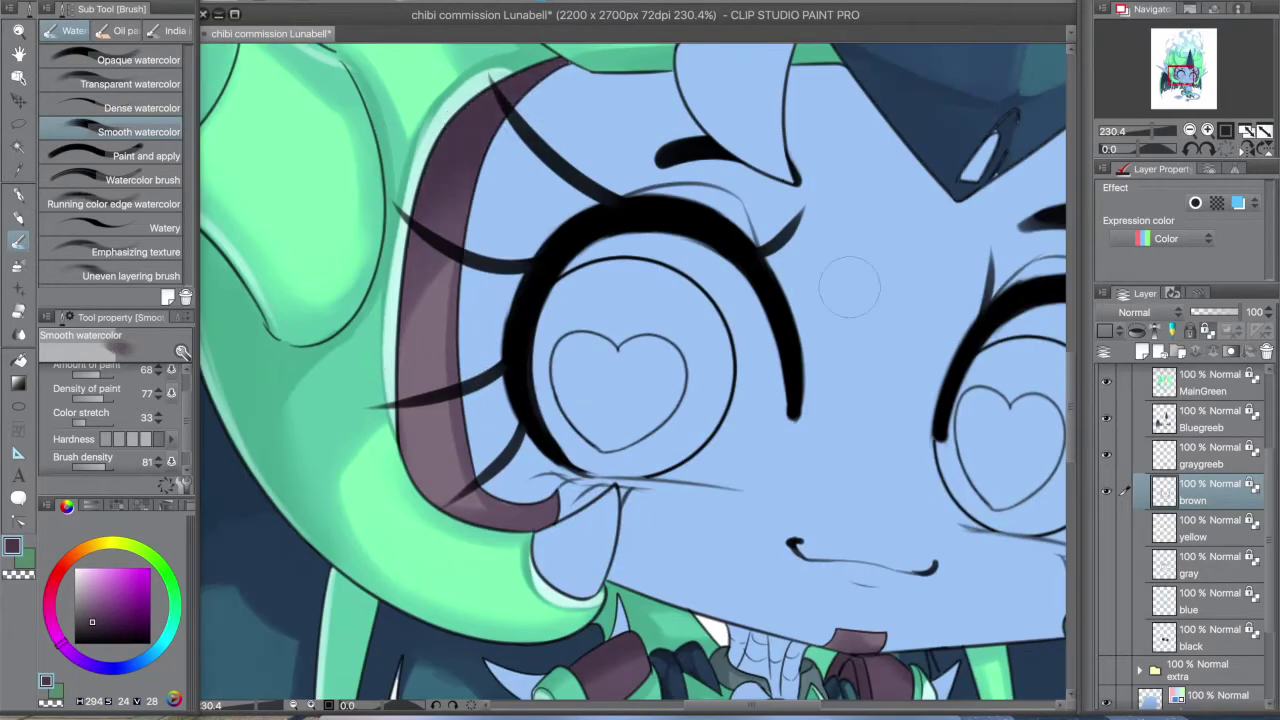
pyautogui.click(140, 107)
pyautogui.scroll(2, 423, 288)
pyautogui.scroll(-3, 423, 288)
pyautogui.scroll(-2, 630, 380)
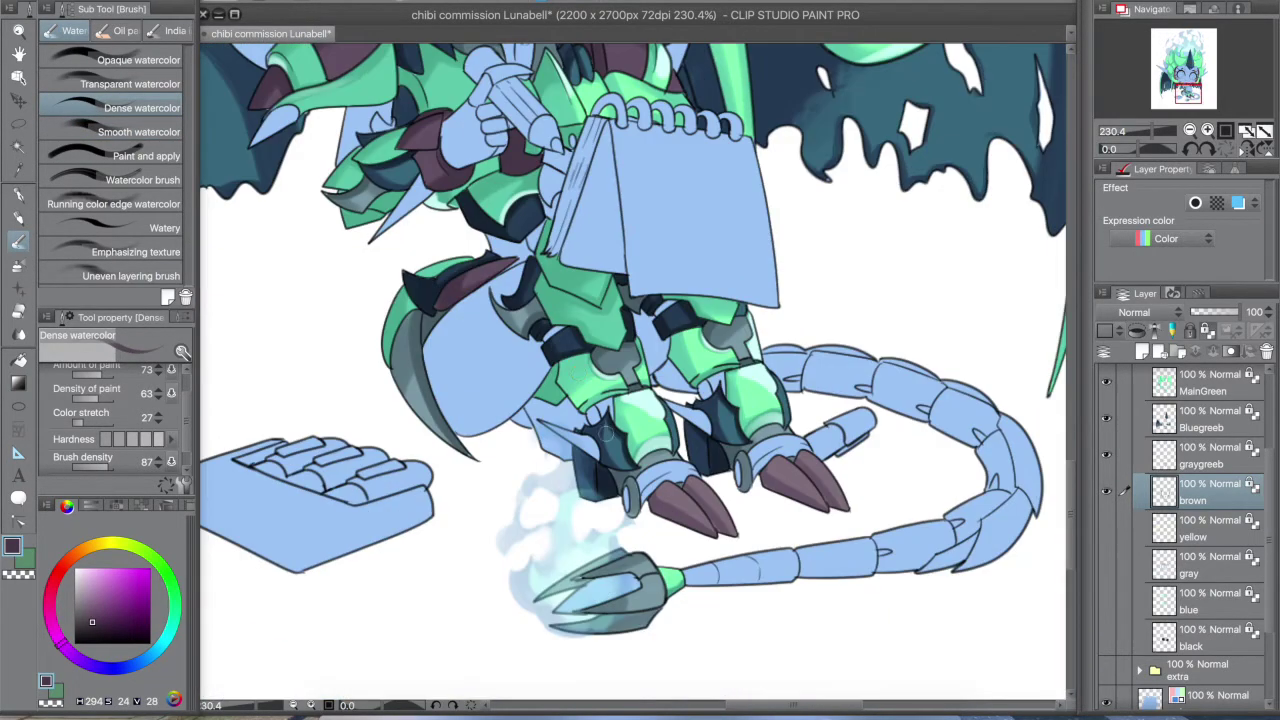
# - Add light pink highlights to the claws, hip plate, wrist cuff and eye rims with the Watery brush
pyautogui.click(140, 227)
pyautogui.scroll(4, 700, 585)
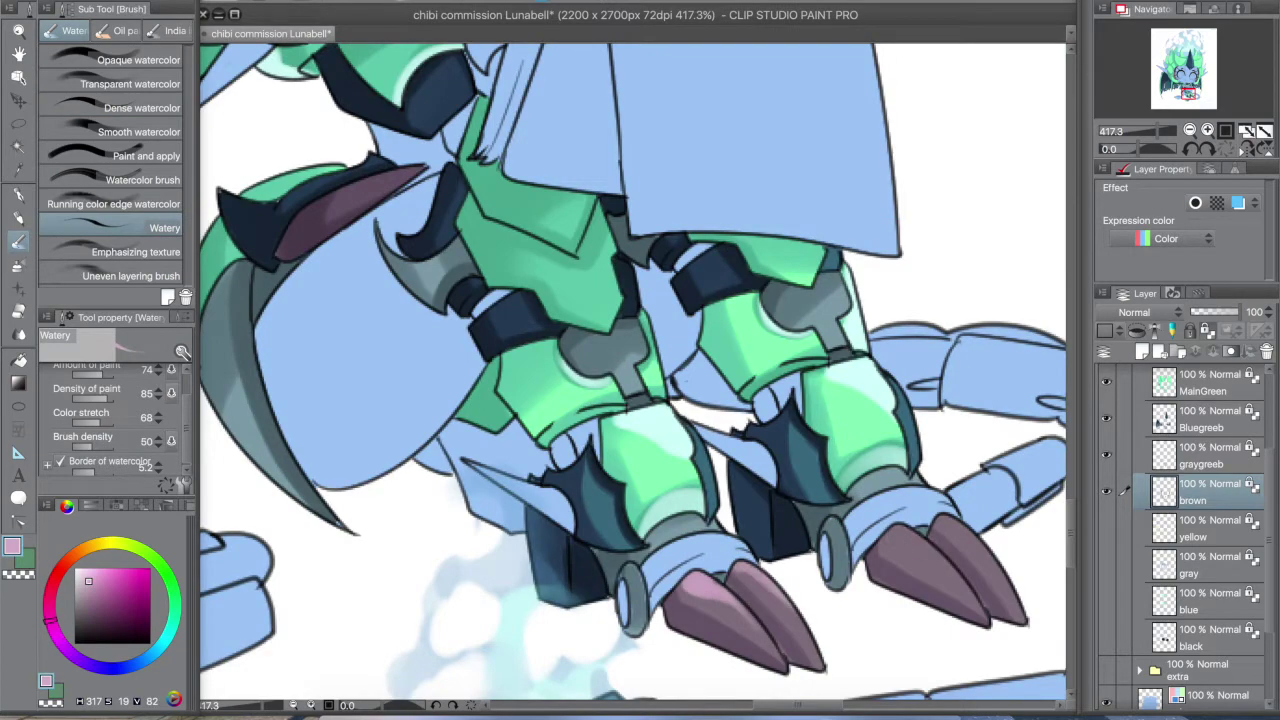
pyautogui.moveTo(673, 380); pyautogui.dragTo(815, 510)
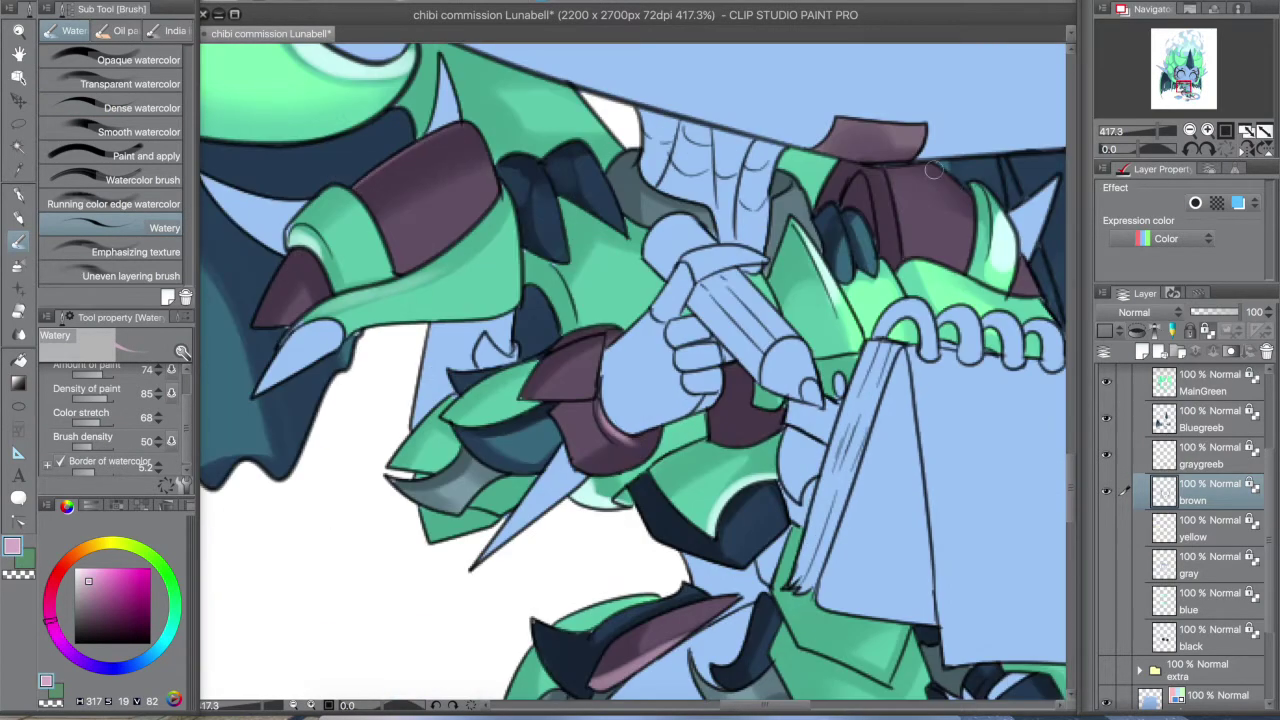
pyautogui.scroll(-5, 621, 518)
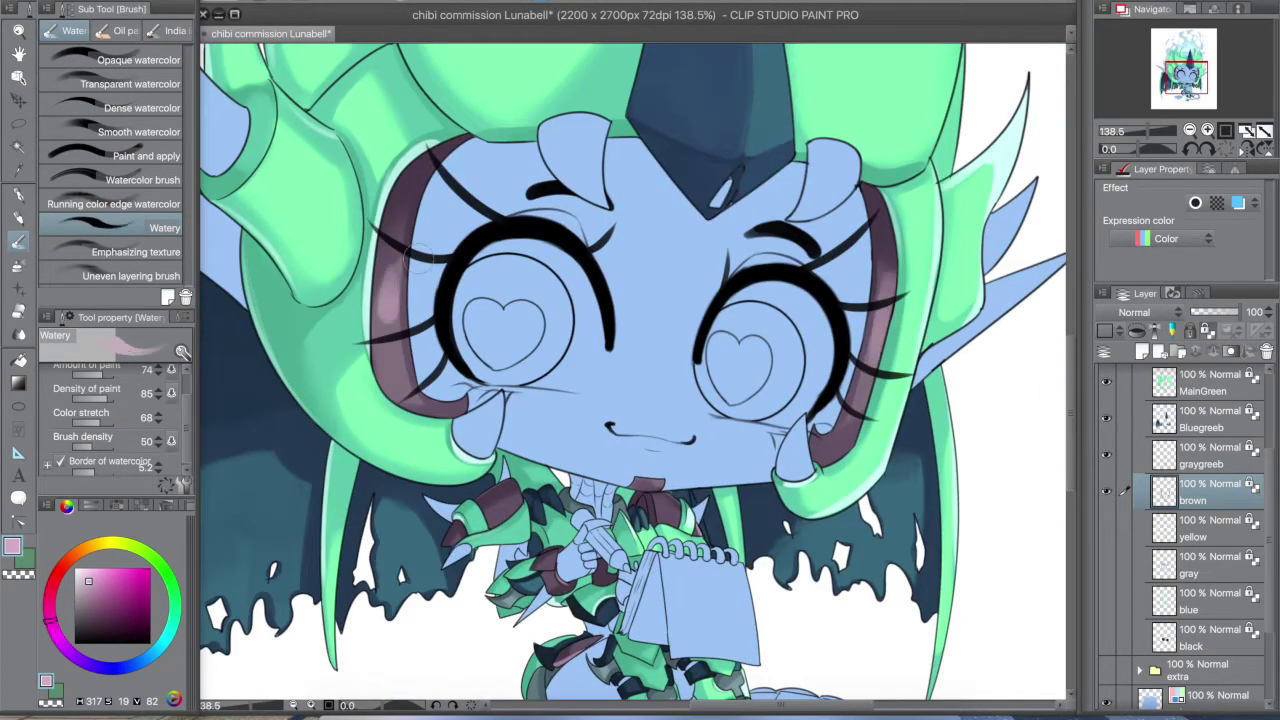
pyautogui.scroll(-3, 621, 518)
# - Show and select the yellow layer, and shade the arm spikes and pencil in muted orange with Smooth watercolor
pyautogui.click(1190, 528)
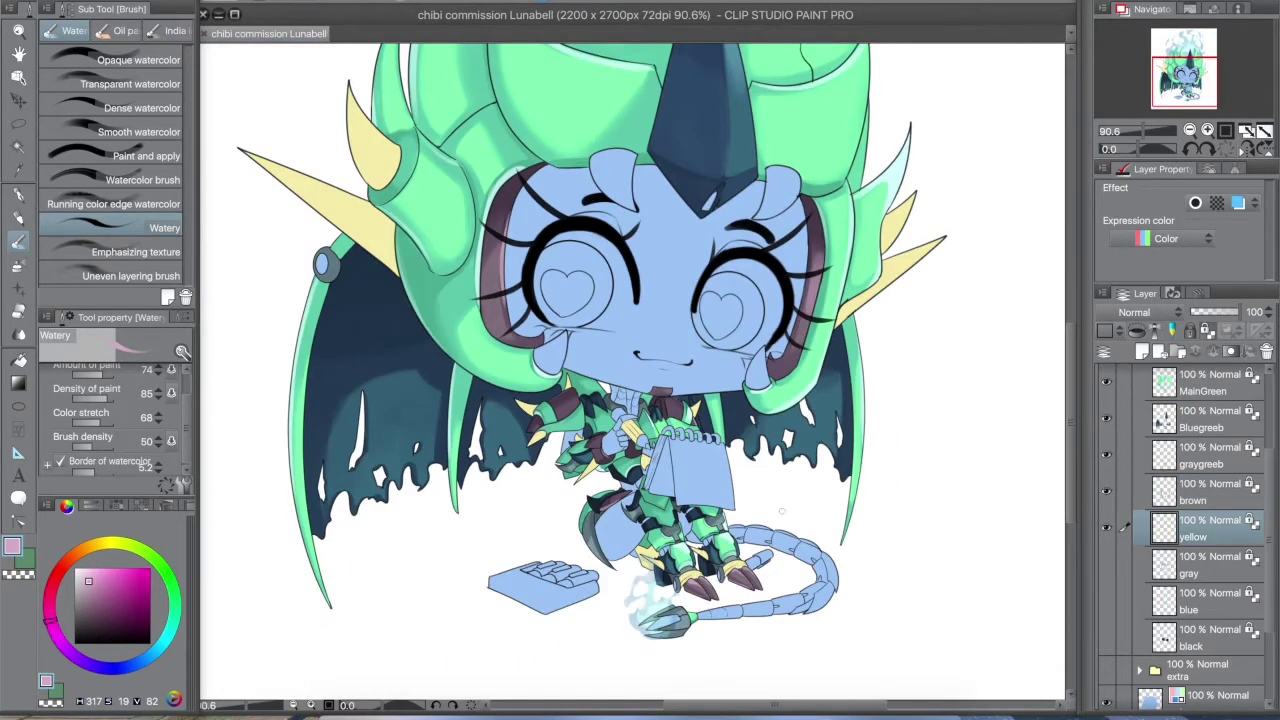
pyautogui.scroll(6, 344, 600)
pyautogui.click(101, 584)
pyautogui.click(139, 131)
pyautogui.moveTo(300, 420); pyautogui.dragTo(470, 540)
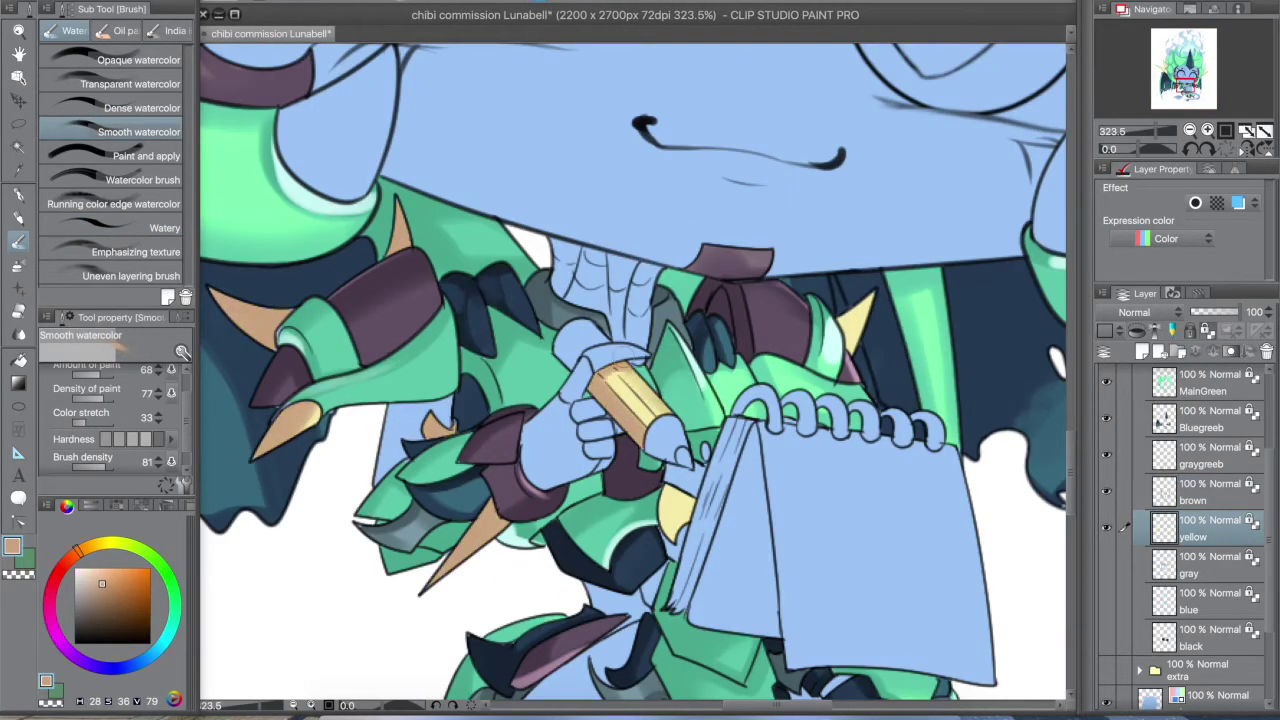
# - Shade the left head horn and long spike in muted orange with Smooth and Dense watercolor, rotating the canvas for the strokes
pyautogui.scroll(-5, 621, 400)
pyautogui.moveTo(500, 170)
pyautogui.mouseDown()
pyautogui.moveTo(450, 300)
pyautogui.moveTo(510, 420)
pyautogui.mouseUp()
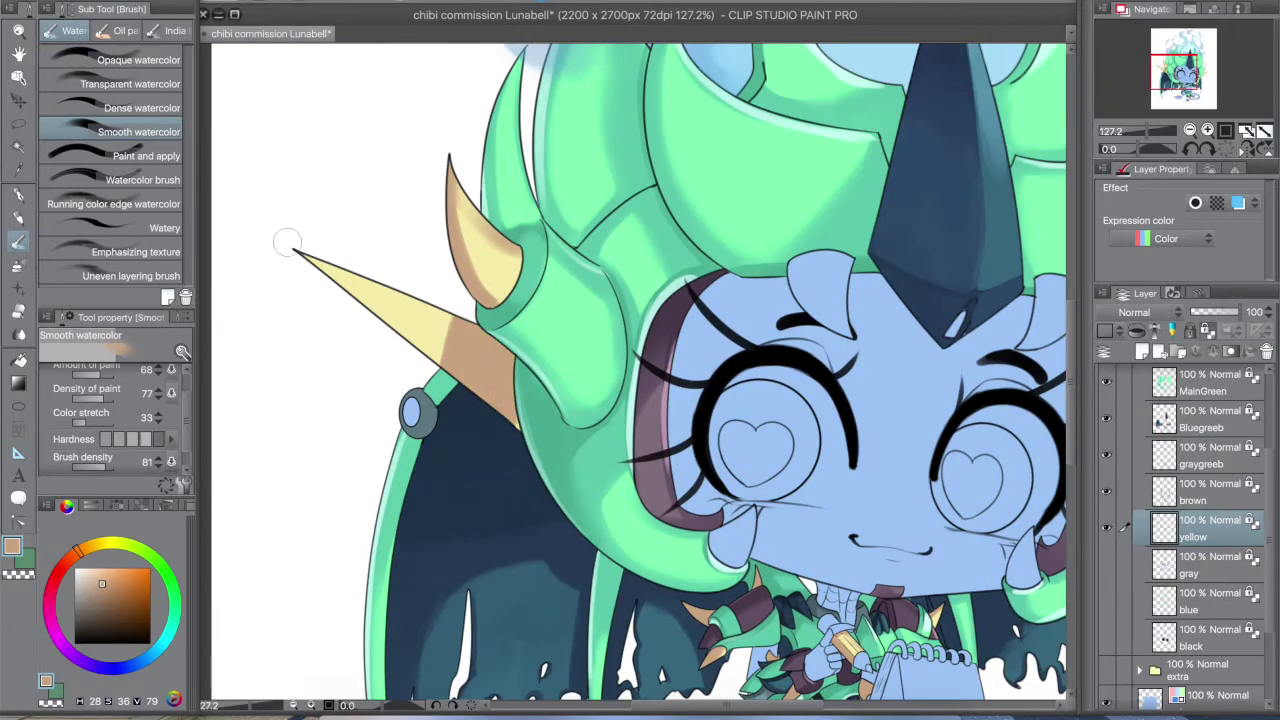
pyautogui.moveTo(310, 255); pyautogui.dragTo(455, 360)
pyautogui.scroll(2, 455, 360)
pyautogui.moveTo(372, 712); pyautogui.dragTo(340, 712)
pyautogui.moveTo(640, 410); pyautogui.dragTo(490, 590)
pyautogui.click(142, 107)
pyautogui.moveTo(600, 430); pyautogui.dragTo(469, 610)
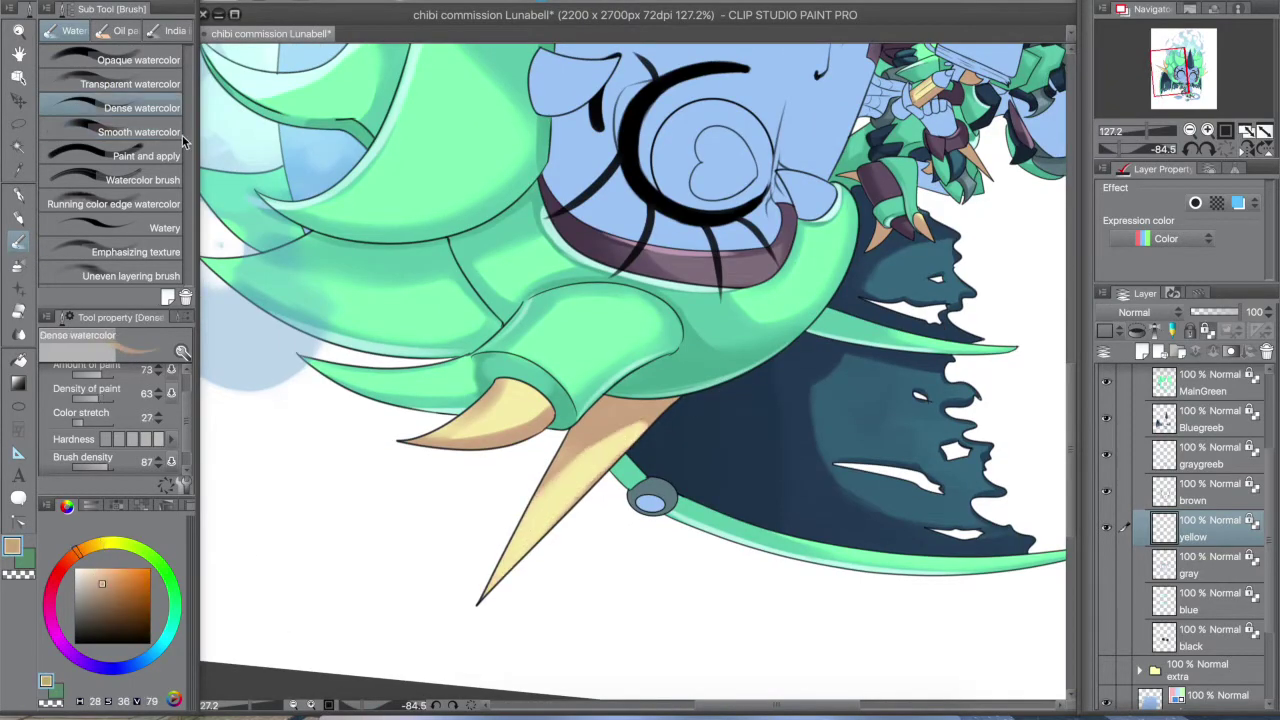
# - Reset the canvas rotation and shade the right head spikes and the yellow plate behind the legs in orange with Dense watercolor
pyautogui.click(453, 705)
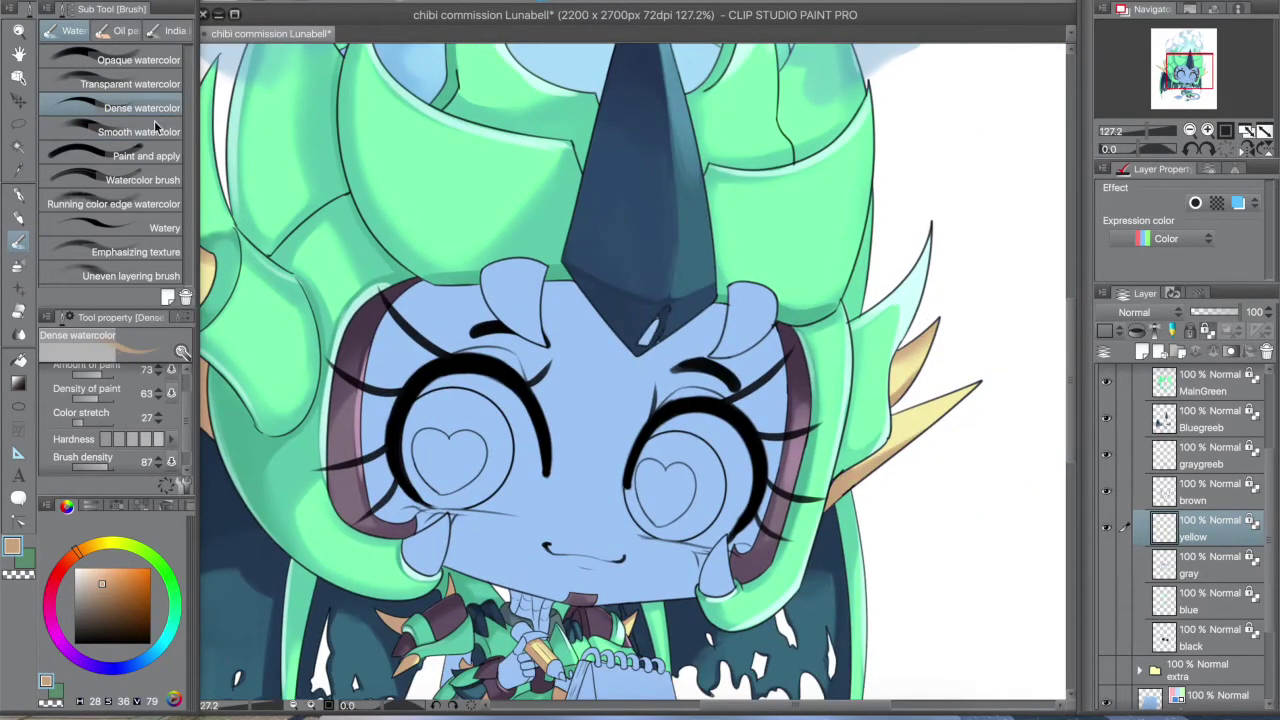
pyautogui.scroll(5, 630, 370)
pyautogui.moveTo(600, 440); pyautogui.dragTo(563, 516)
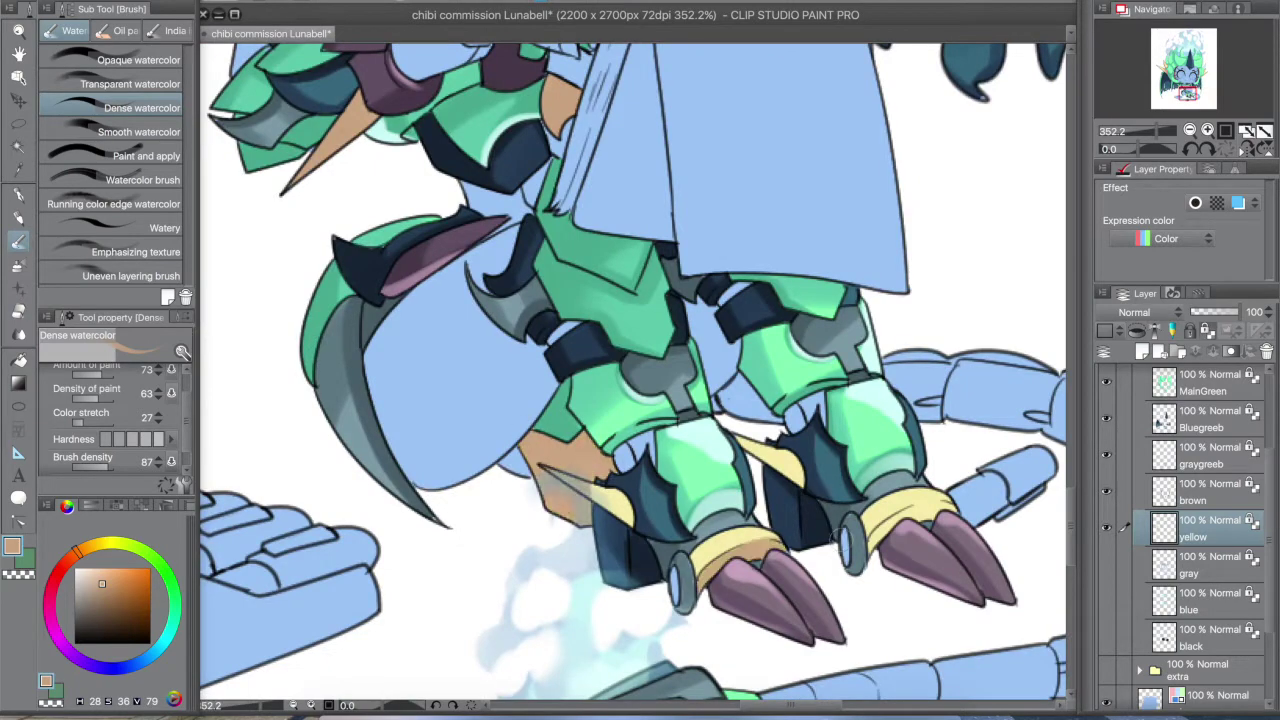
# - Add reddish-orange shadows to the arm spikes, pencil, ankle cuffs and left head horns with Smooth and Dense watercolor
pyautogui.click(160, 131)
pyautogui.moveTo(600, 300); pyautogui.dragTo(730, 515)
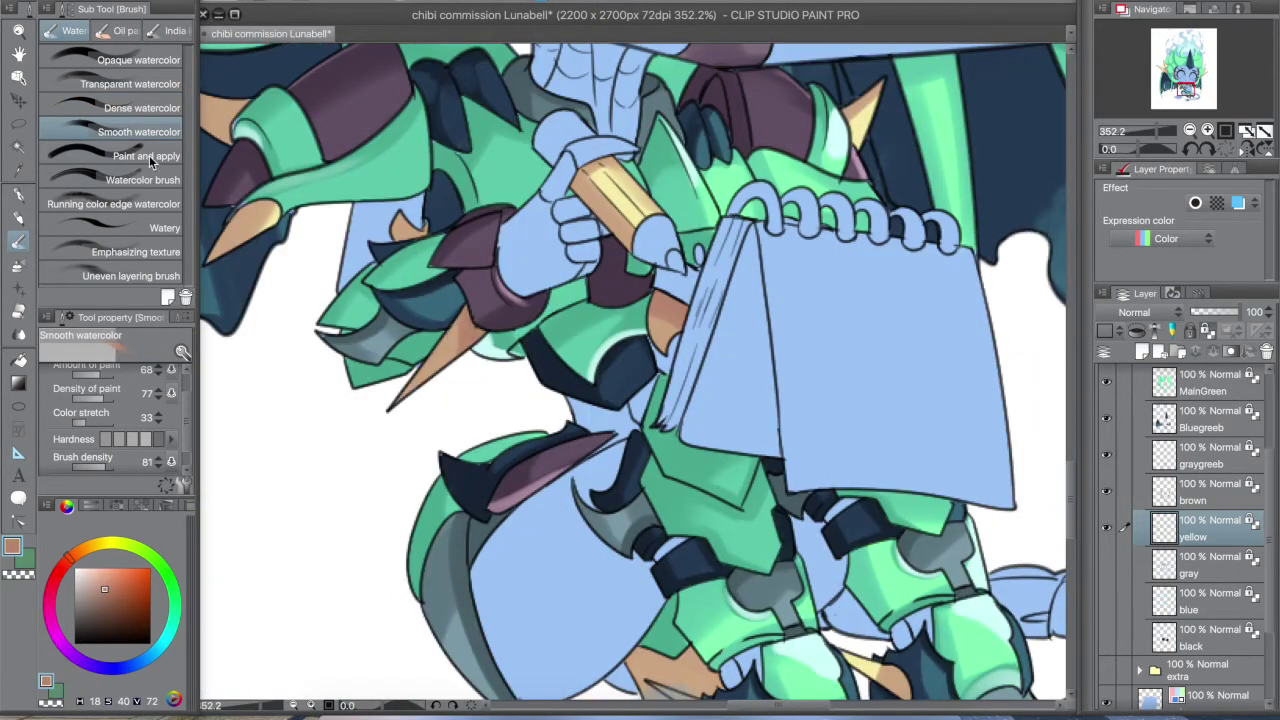
pyautogui.click(142, 107)
pyautogui.moveTo(640, 500); pyautogui.dragTo(580, 300)
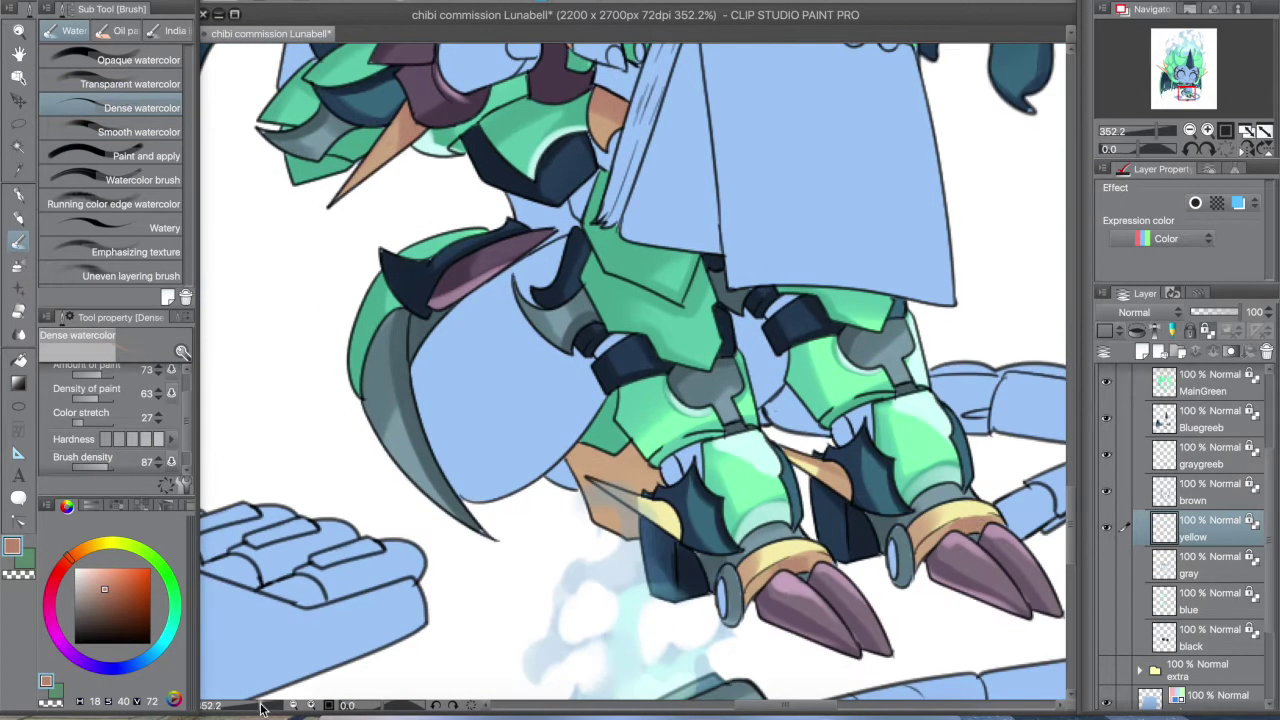
pyautogui.scroll(-5, 640, 360)
pyautogui.scroll(3, 405, 265)
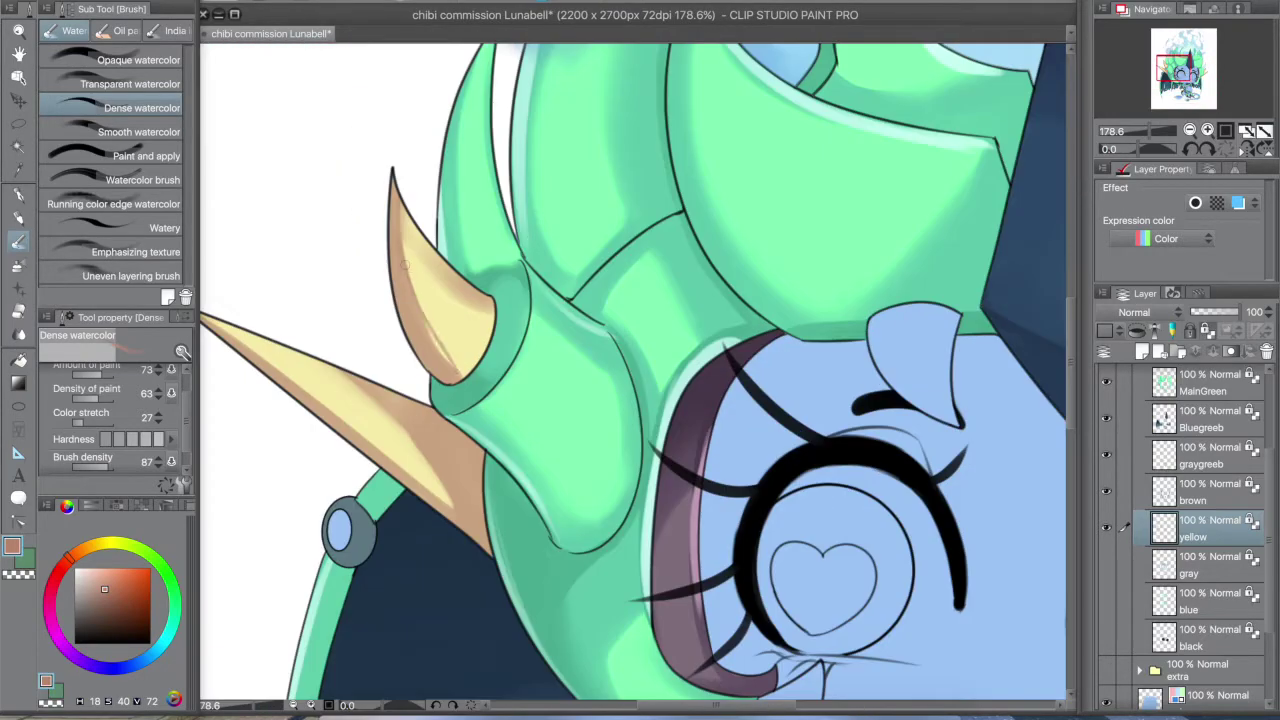
# - Highlight the pencil, ankle cuffs and left head horns in pale yellow with the Smooth, Dense and Watery brushes
pyautogui.click(139, 131)
pyautogui.scroll(5, 640, 380)
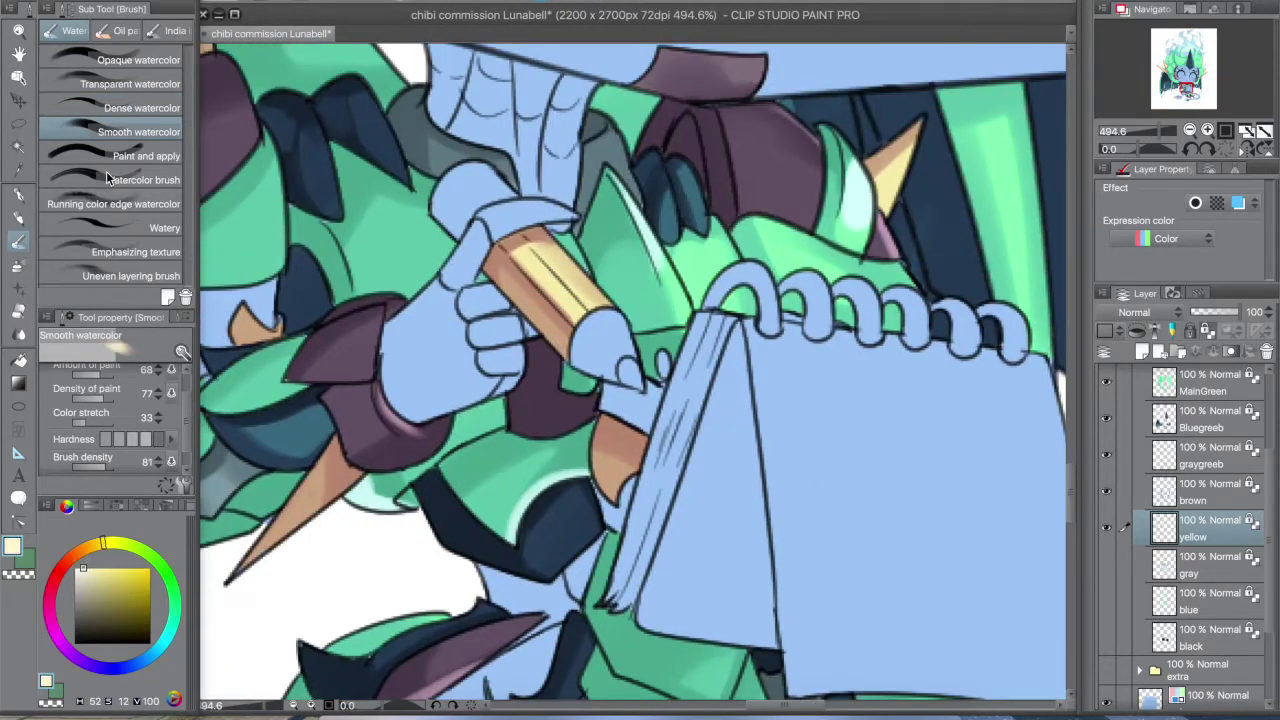
pyautogui.click(140, 107)
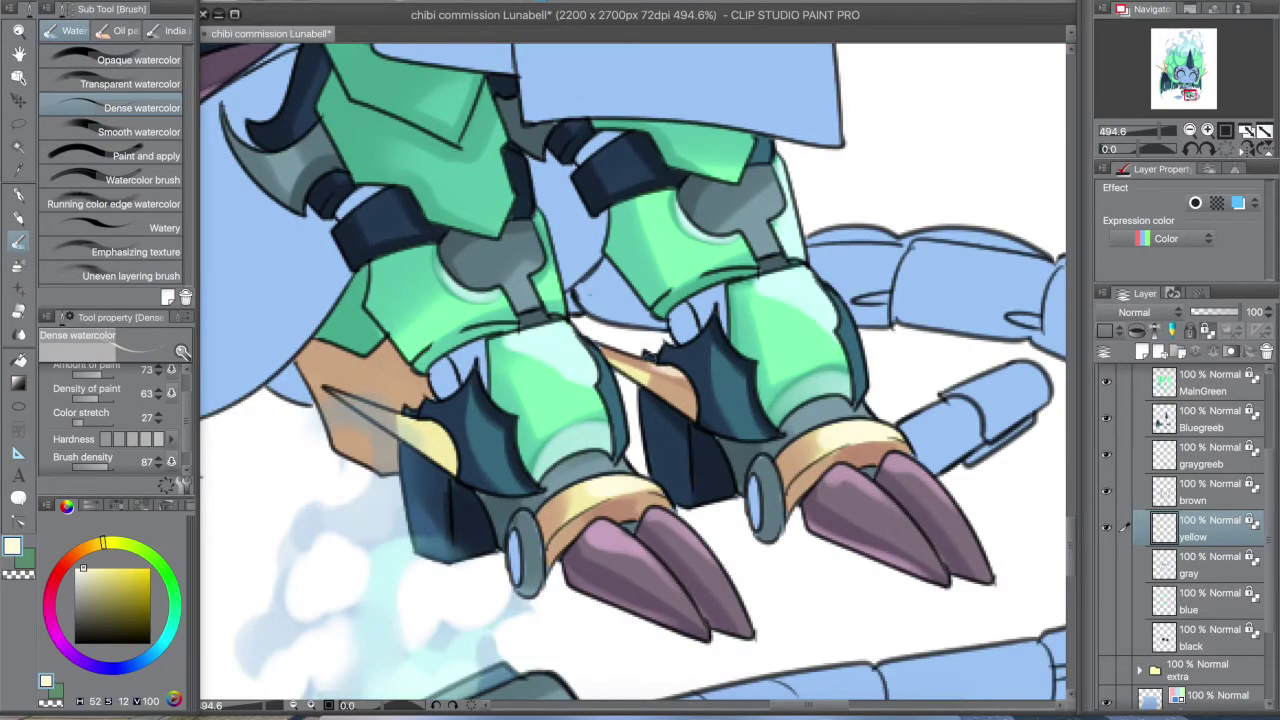
pyautogui.scroll(-4, 640, 370)
pyautogui.scroll(3, 640, 370)
pyautogui.click(150, 228)
pyautogui.press('h')
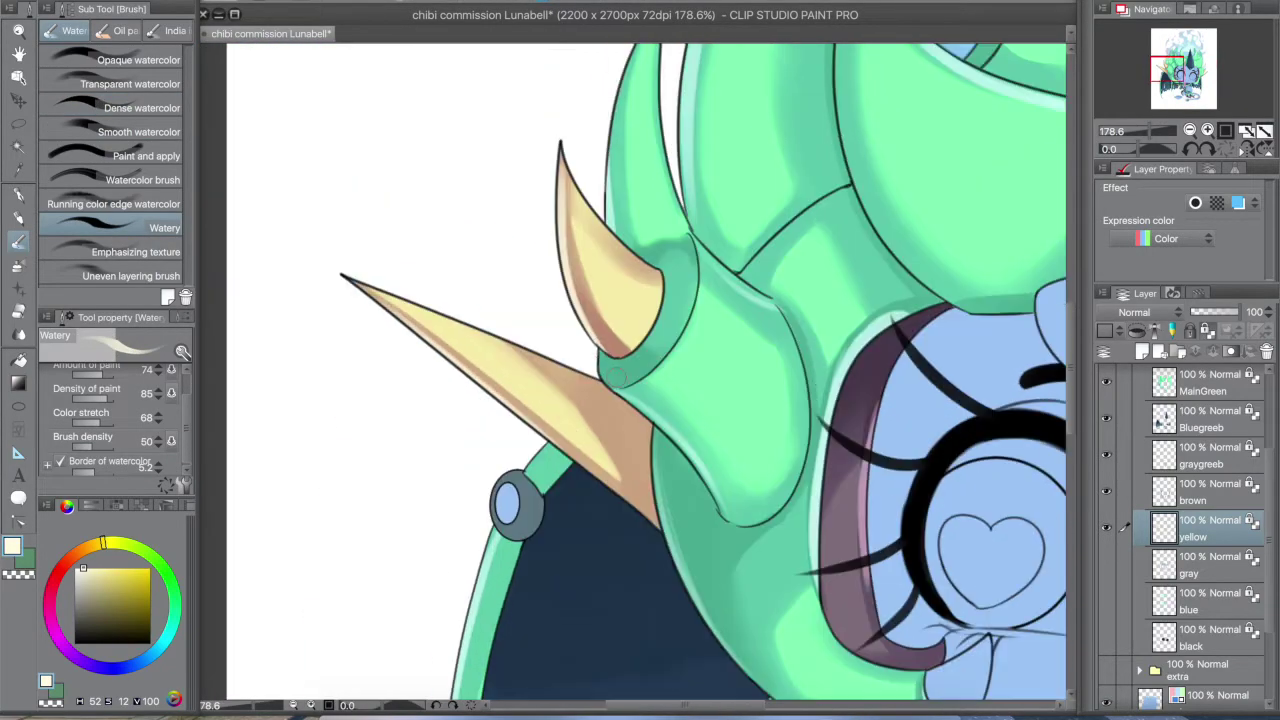
pyautogui.scroll(-4, 618, 375)
# - Show and select the gray layer, and shade the forehead, face horns and cheeks in blue-gray with Watery and Smooth watercolor
pyautogui.keyDown('ctrl'); pyautogui.keyDown('shift'); pyautogui.click(700, 250); pyautogui.keyUp('shift'); pyautogui.keyUp('ctrl')
pyautogui.scroll(4, 734, 161)
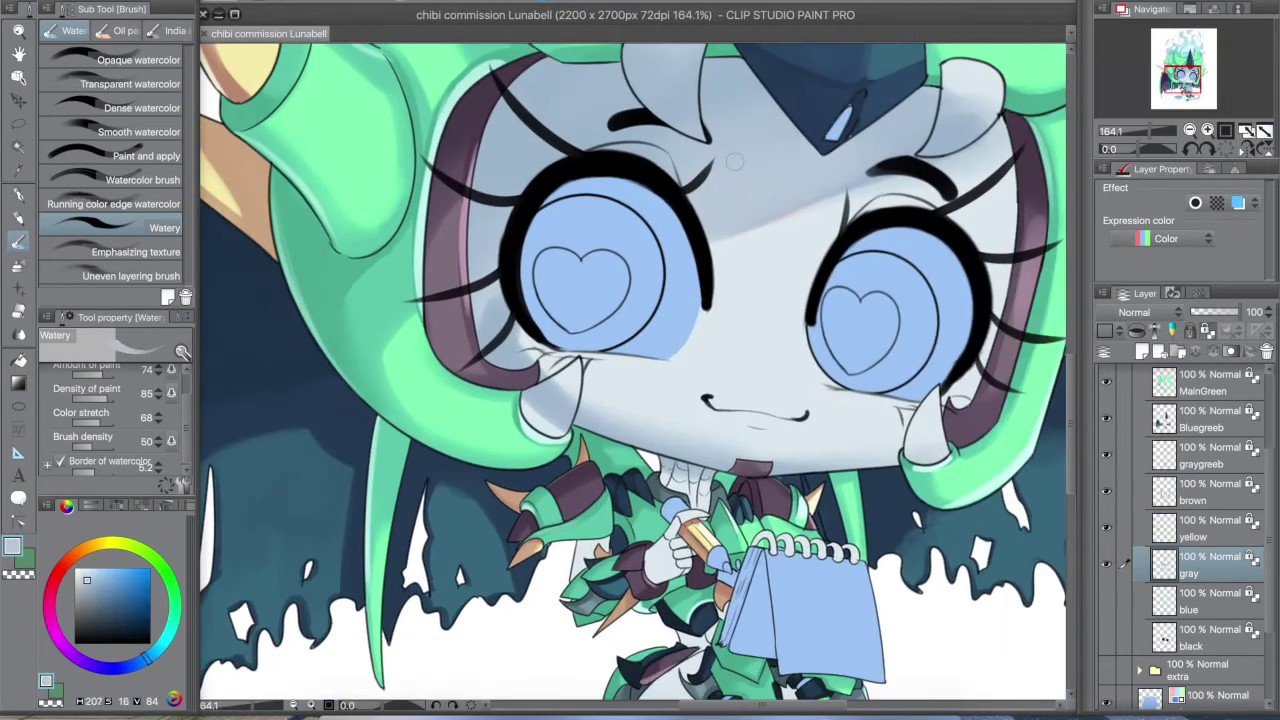
pyautogui.click(139, 132)
pyautogui.moveTo(620, 430); pyautogui.dragTo(714, 412)
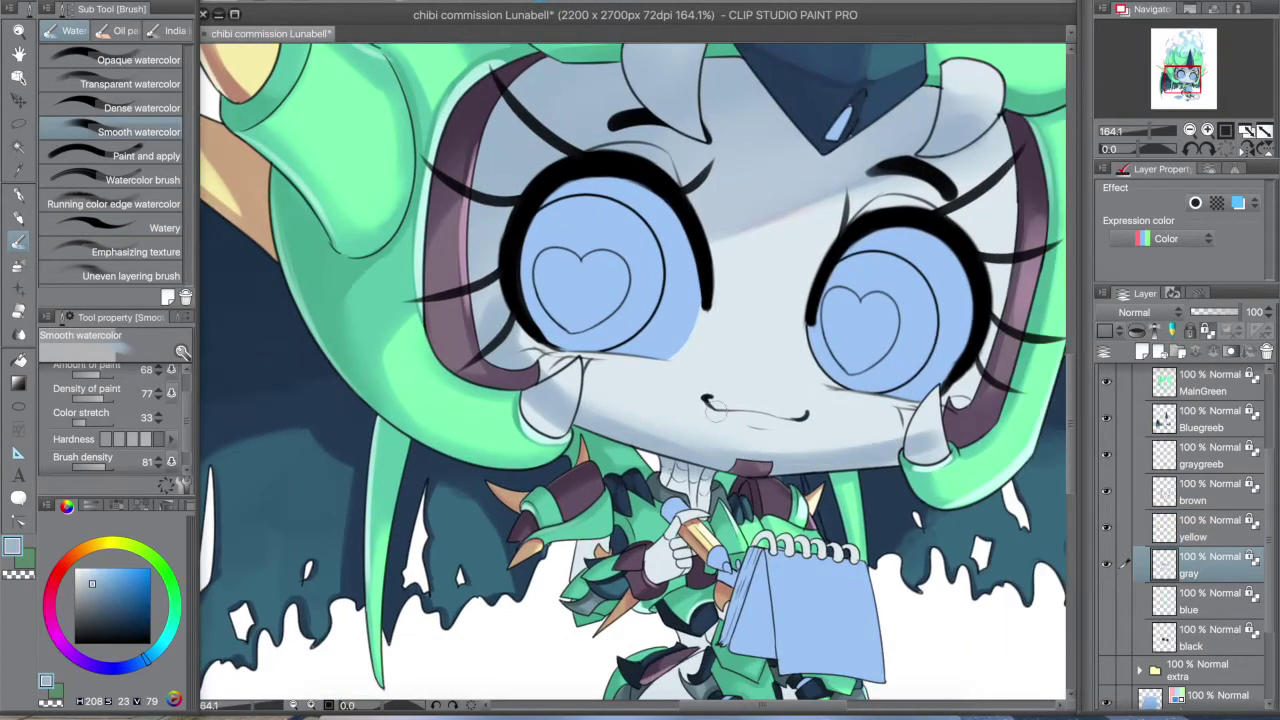
# - Pick the pale face color and soften the face shading with the Blur tool at size 100
pyautogui.keyDown('alt'); pyautogui.click(583, 393); pyautogui.keyUp('alt')
pyautogui.press('j')
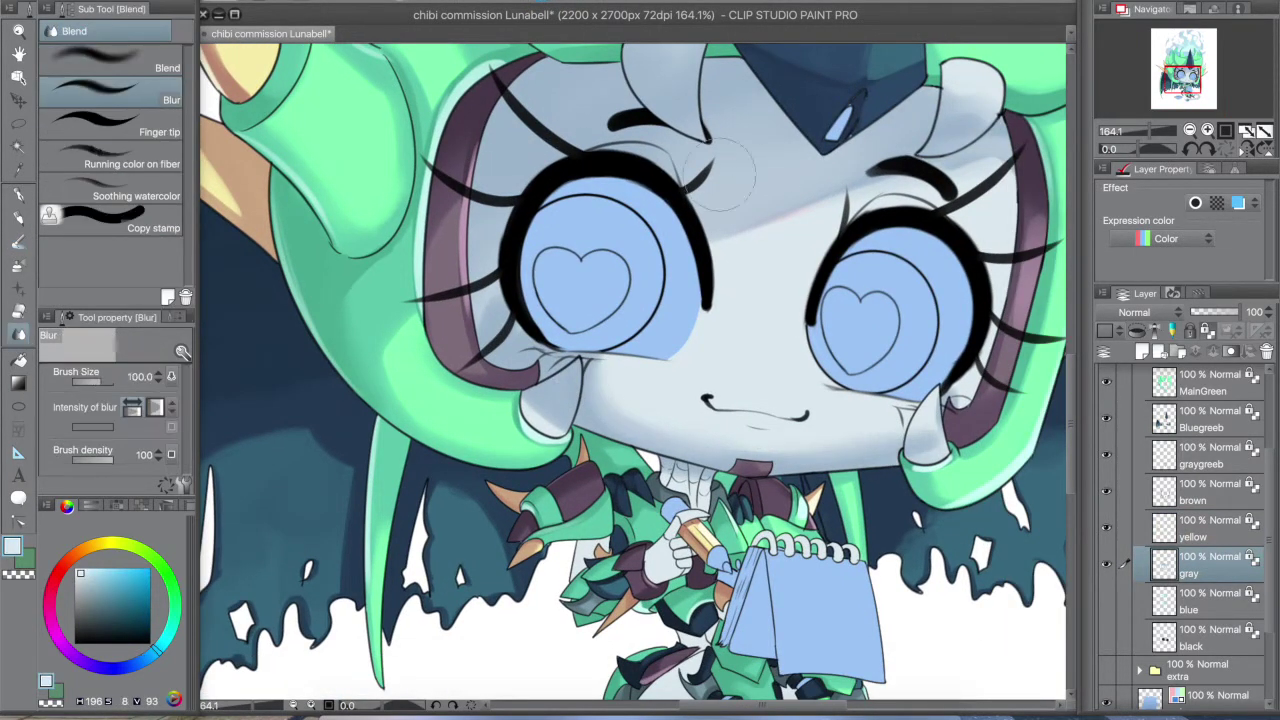
pyautogui.click(18, 241)
pyautogui.scroll(2, 645, 416)
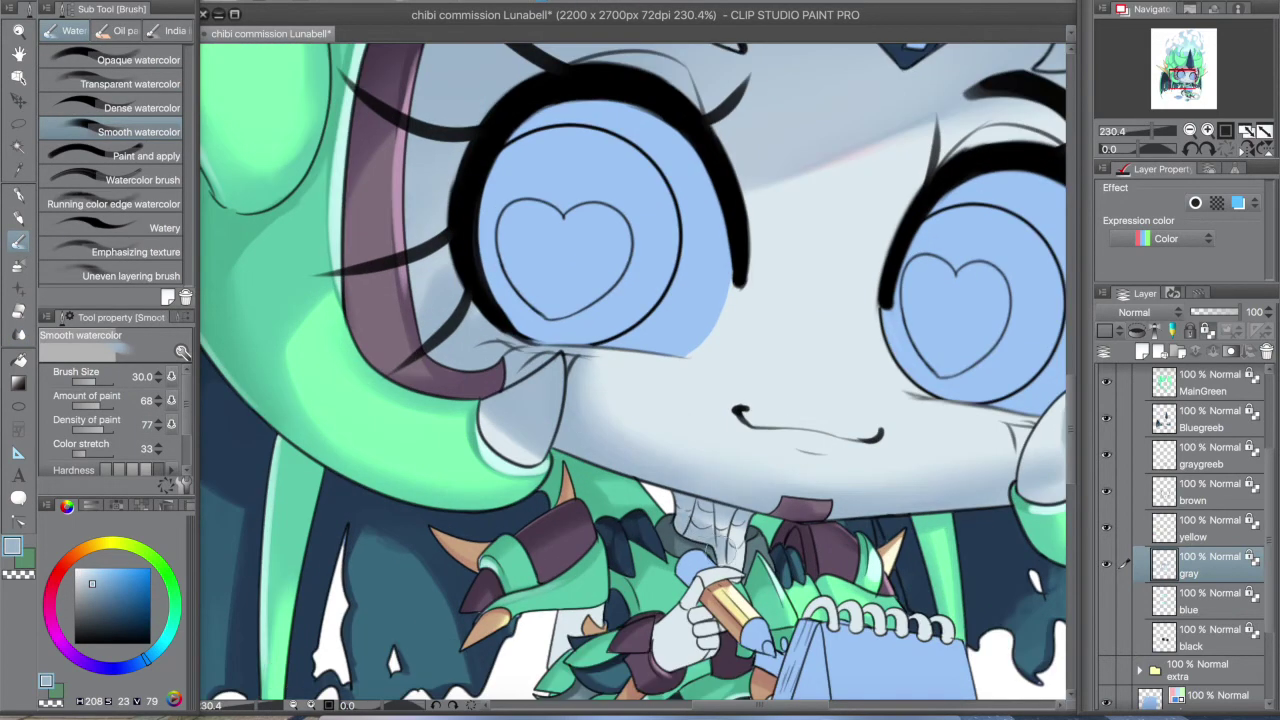
# - Rotate the canvas to -30 degrees and shade under the mouth and along the chin in blue-gray with Dense watercolor at size 12
pyautogui.click(157, 117)
pyautogui.press('-')
pyautogui.press('-')
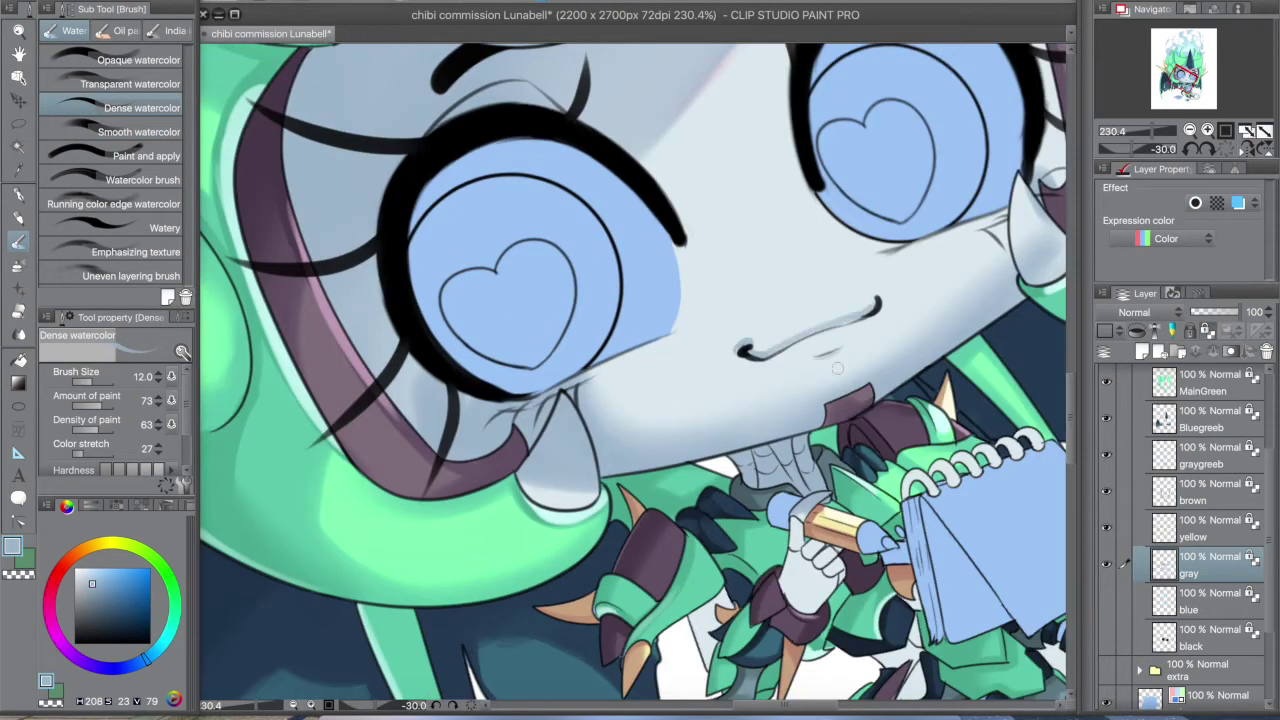
pyautogui.moveTo(843, 372); pyautogui.dragTo(903, 562)
pyautogui.keyDown('alt'); pyautogui.click(903, 562); pyautogui.keyUp('alt')
# - Shade around the left eye and brow in darker blue-gray with Smooth watercolor at size 50, and straighten the canvas
pyautogui.click(140, 131)
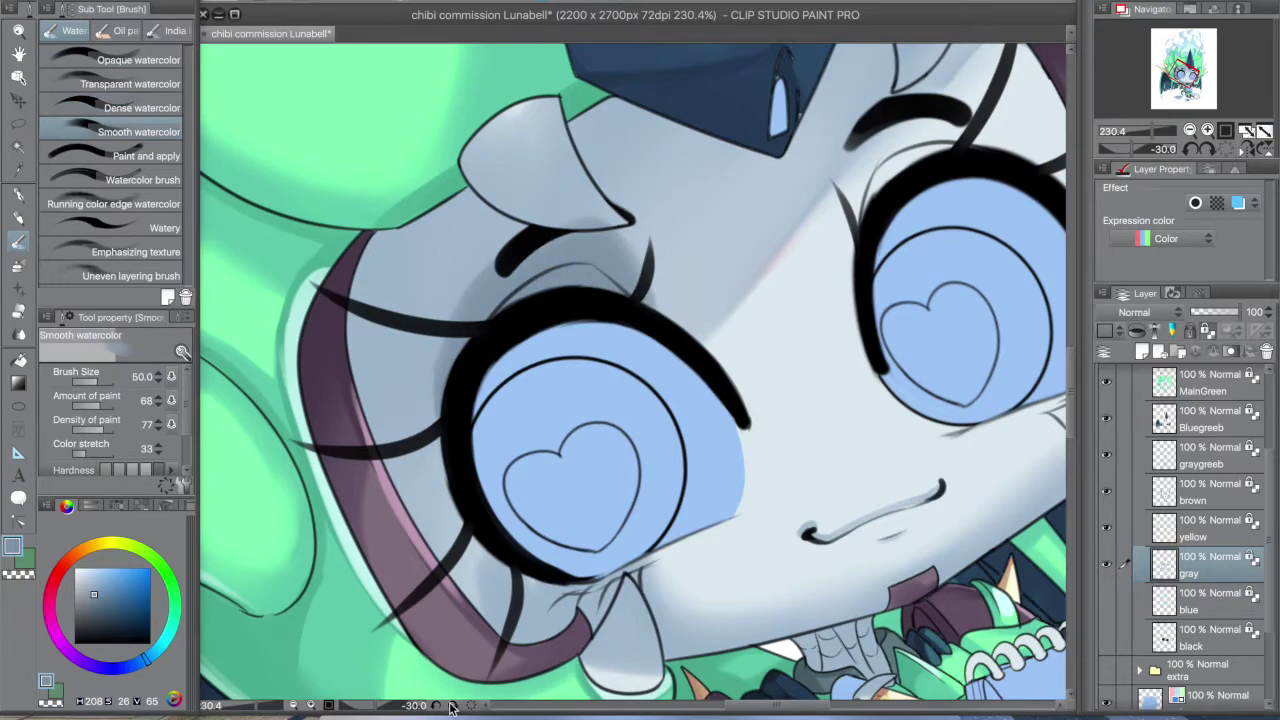
pyautogui.press('=')
pyautogui.press('=')
pyautogui.press('[')
pyautogui.press('[')
# - Shade the neck, hand, lower face and eyelids in blue-gray with Smooth watercolor at size 30 and Dense watercolor at sizes 10 and 40
pyautogui.hotkey('ctrl', '0')
pyautogui.scroll(5, 620, 470)
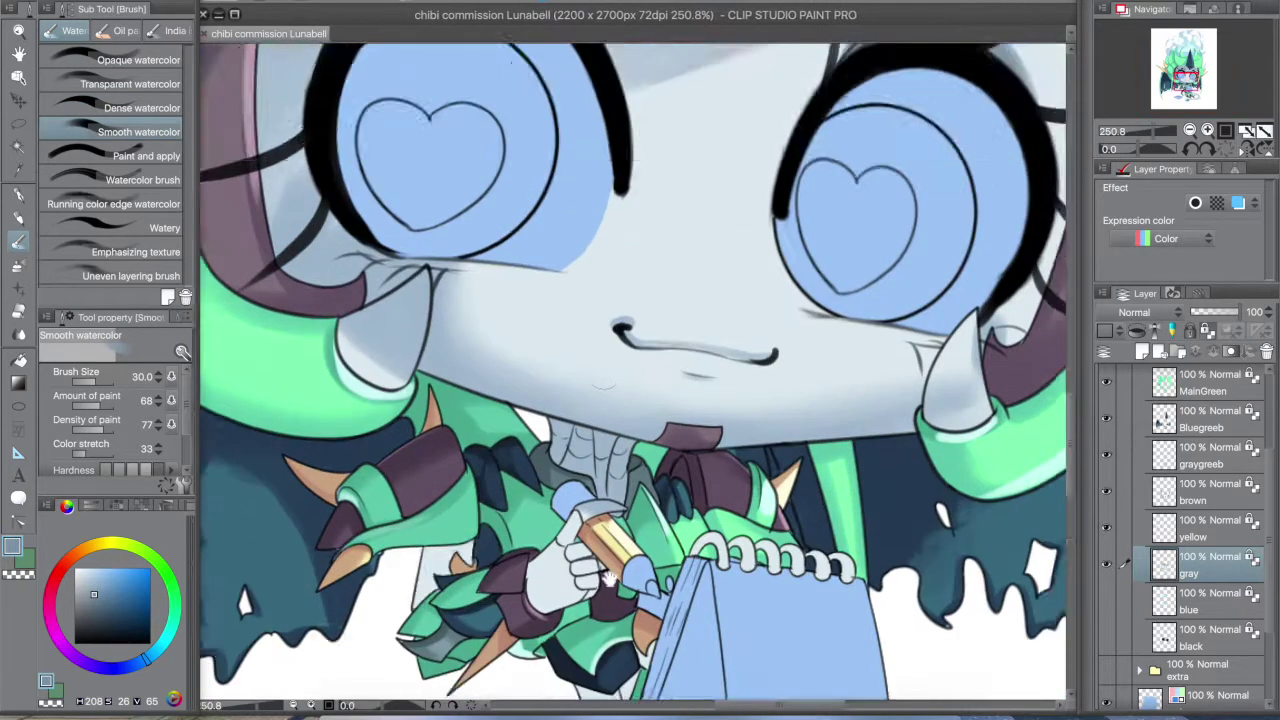
pyautogui.click(110, 107)
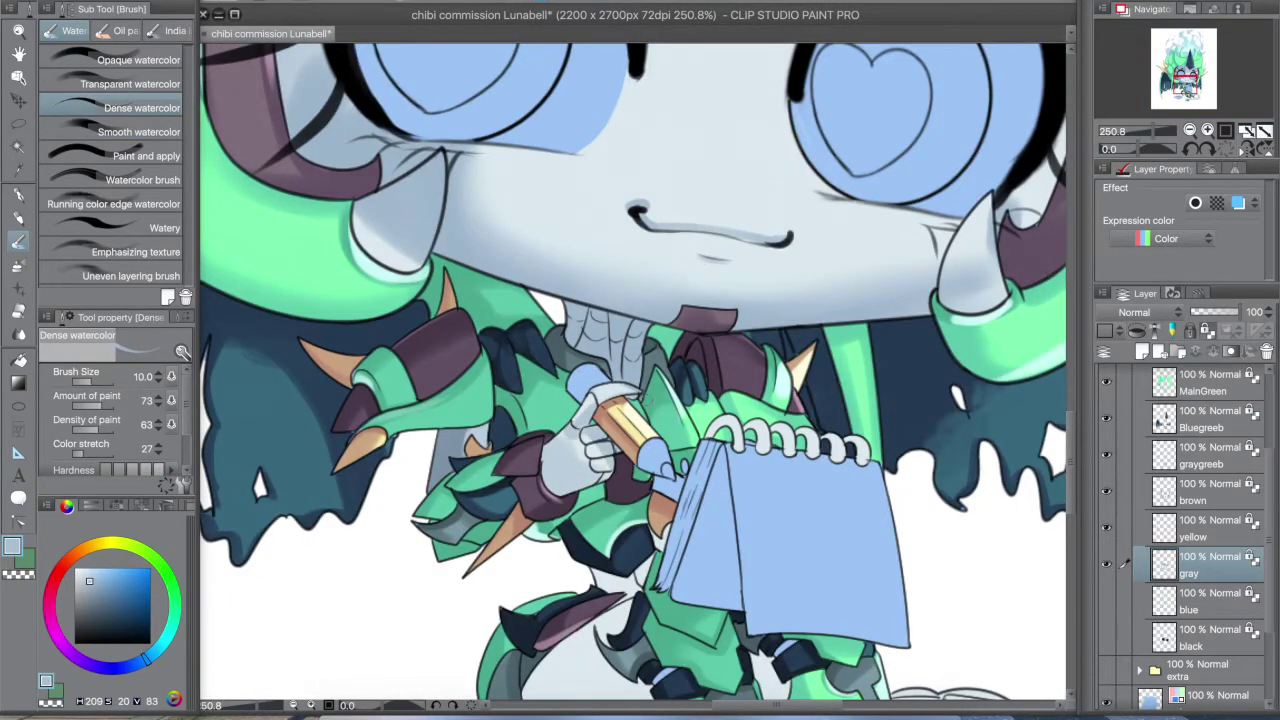
pyautogui.scroll(-5, 630, 380)
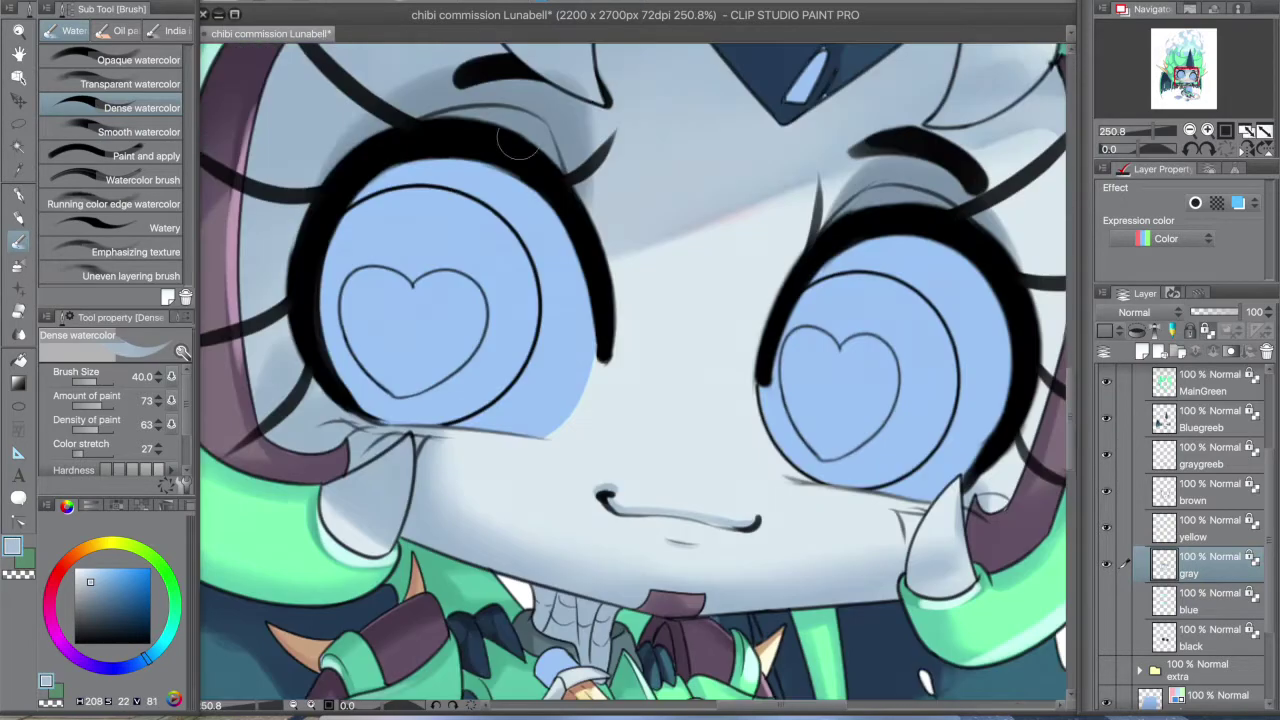
# - Shade the edges of the large gray thigh in blue-gray with Smooth watercolor at sizes 30 and 15
pyautogui.click(138, 131)
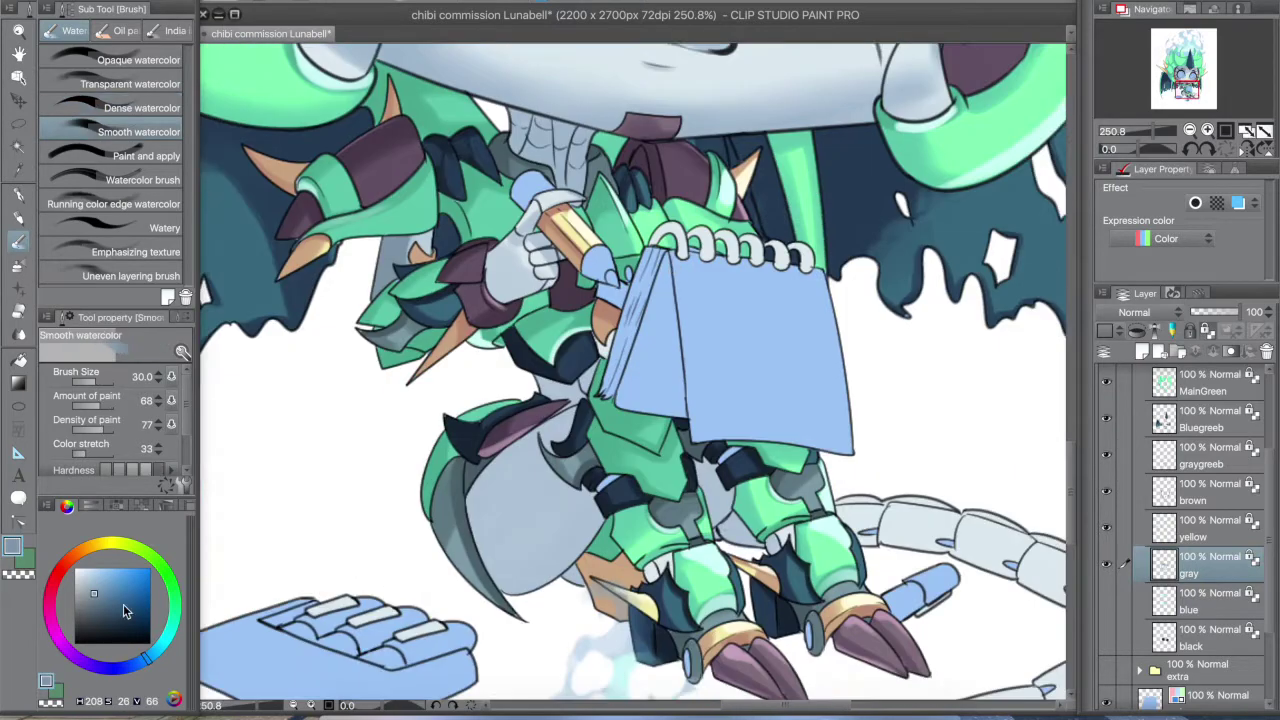
pyautogui.moveTo(480, 440); pyautogui.dragTo(585, 575)
pyautogui.moveTo(492, 512); pyautogui.dragTo(474, 452)
pyautogui.keyDown('alt'); pyautogui.click(465, 465); pyautogui.keyUp('alt')
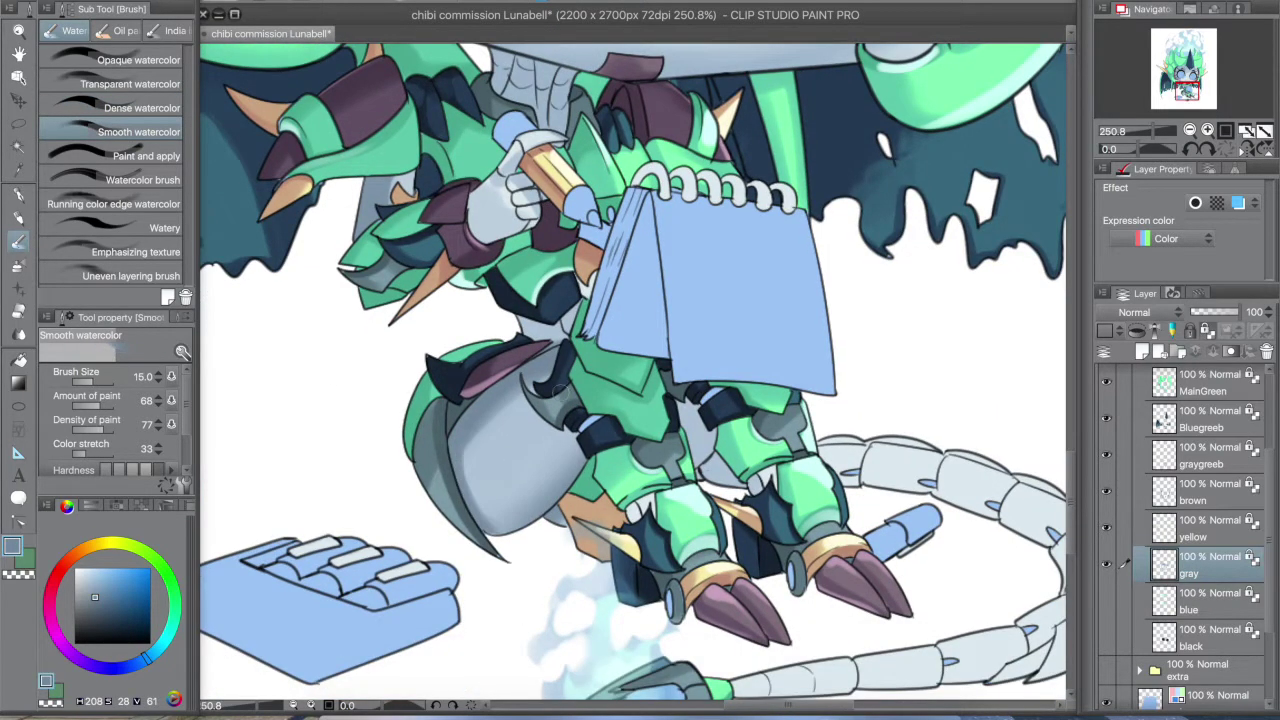
# - Shade the hand holding the pencil and its fingers in blue-gray with Smooth watercolor at sizes 15 and 6
pyautogui.press(',')
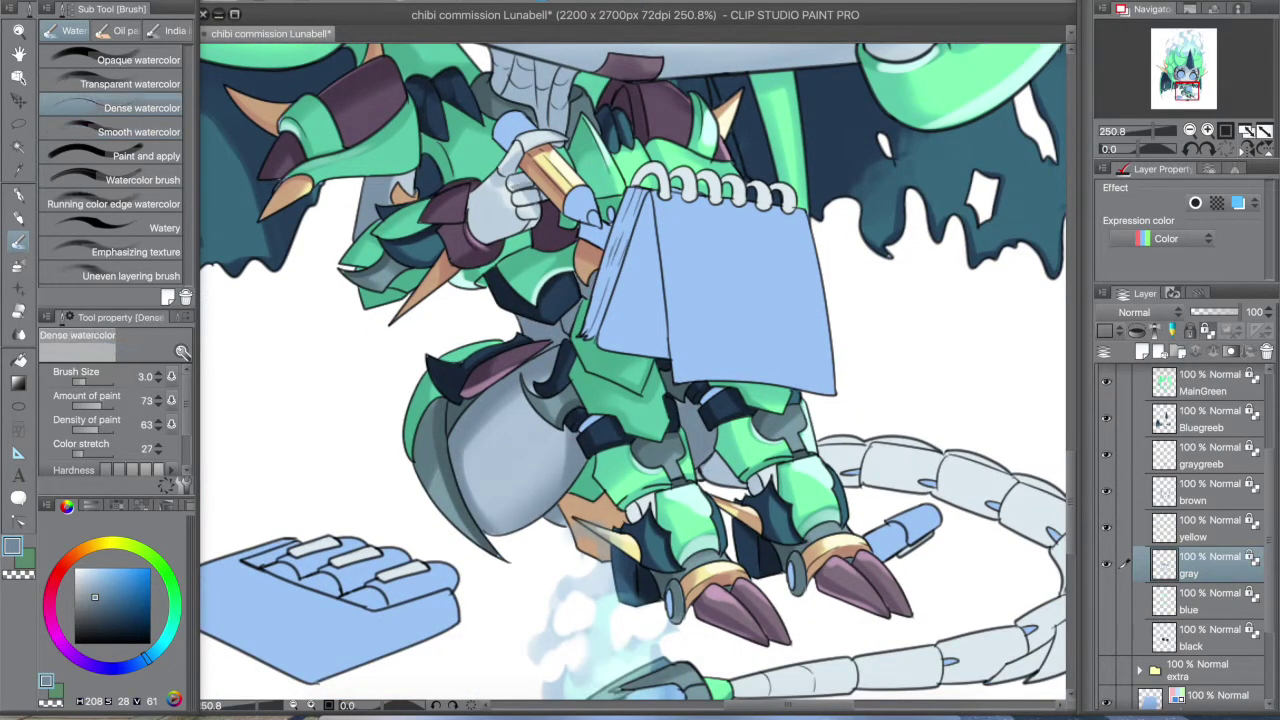
pyautogui.press('.')
pyautogui.keyDown('alt'); pyautogui.click(482, 212); pyautogui.keyUp('alt')
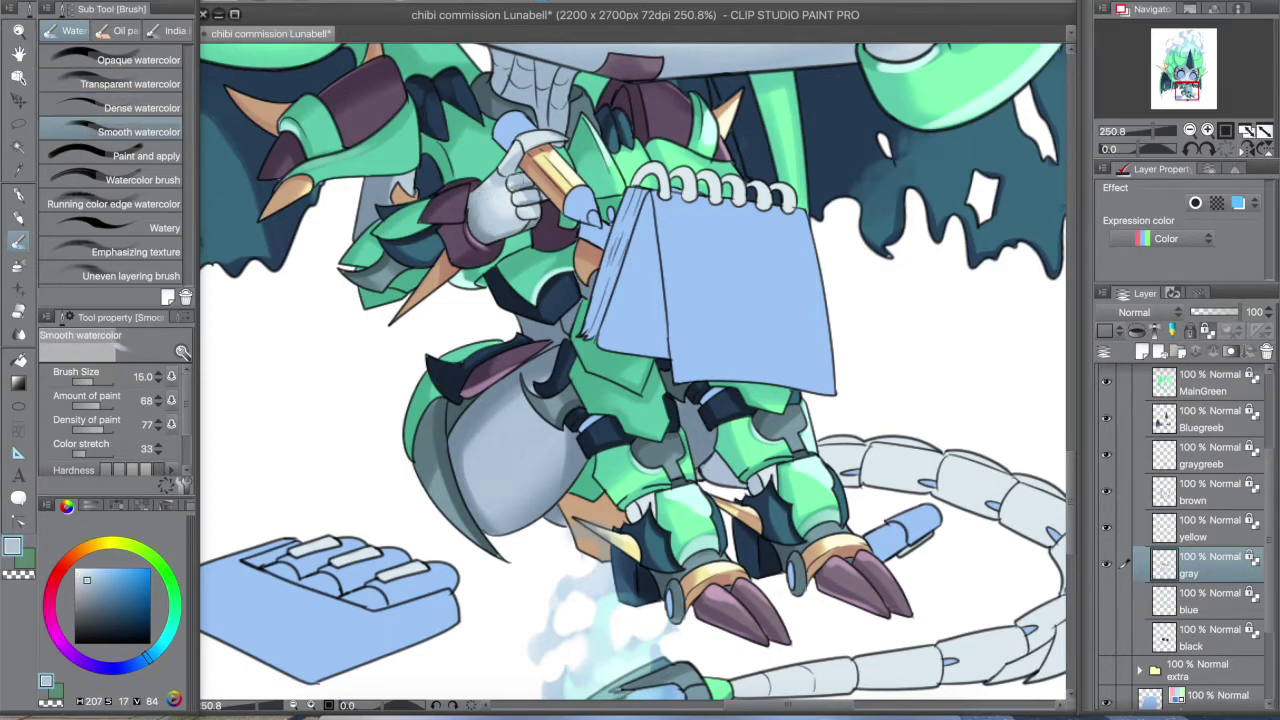
pyautogui.keyDown('alt'); pyautogui.click(497, 220); pyautogui.keyUp('alt')
pyautogui.scroll(-3, 497, 220)
pyautogui.scroll(6, 480, 300)
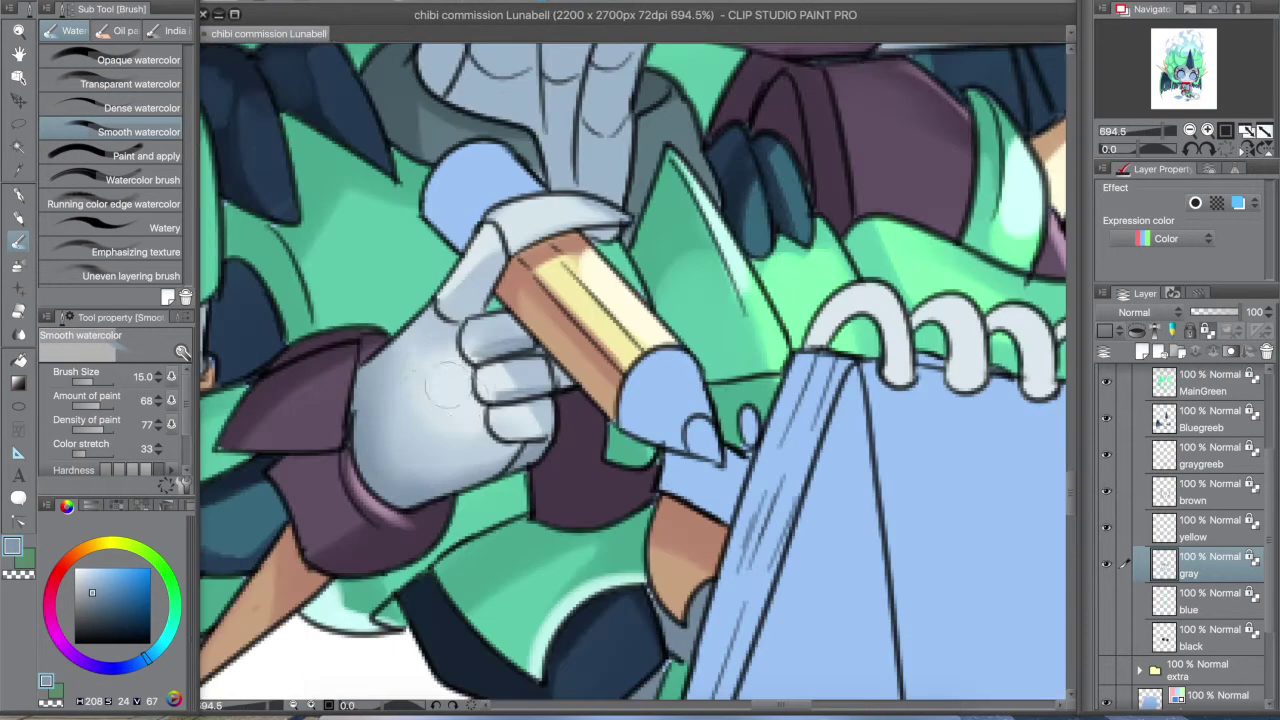
pyautogui.keyDown('alt'); pyautogui.click(488, 326); pyautogui.keyUp('alt')
pyautogui.scroll(-5, 495, 238)
pyautogui.scroll(2, 627, 331)
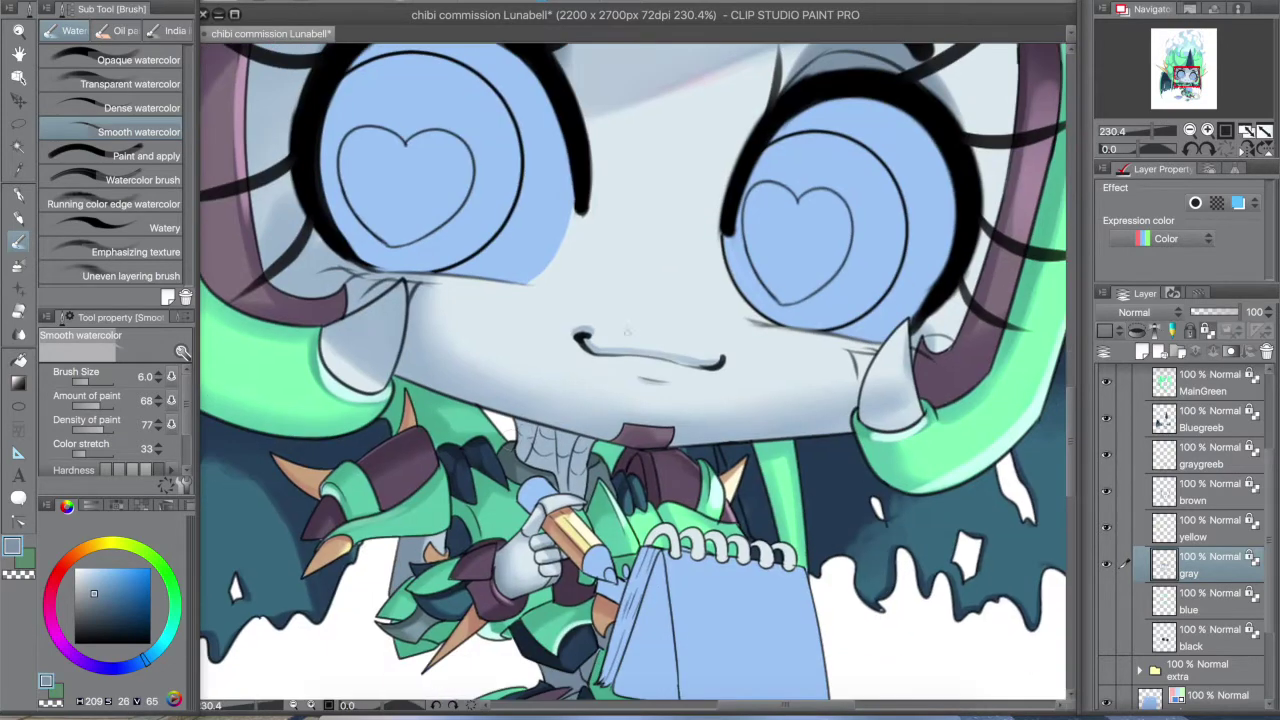
# - Shade the gray tail segments in blue-gray with Paint and apply at sizes 15 and 17
pyautogui.press(',')
pyautogui.moveTo(560, 470)
pyautogui.mouseDown()
pyautogui.moveTo(480, 208)
pyautogui.moveTo(485, 17)
pyautogui.mouseUp()
pyautogui.press('.')
pyautogui.press('.')
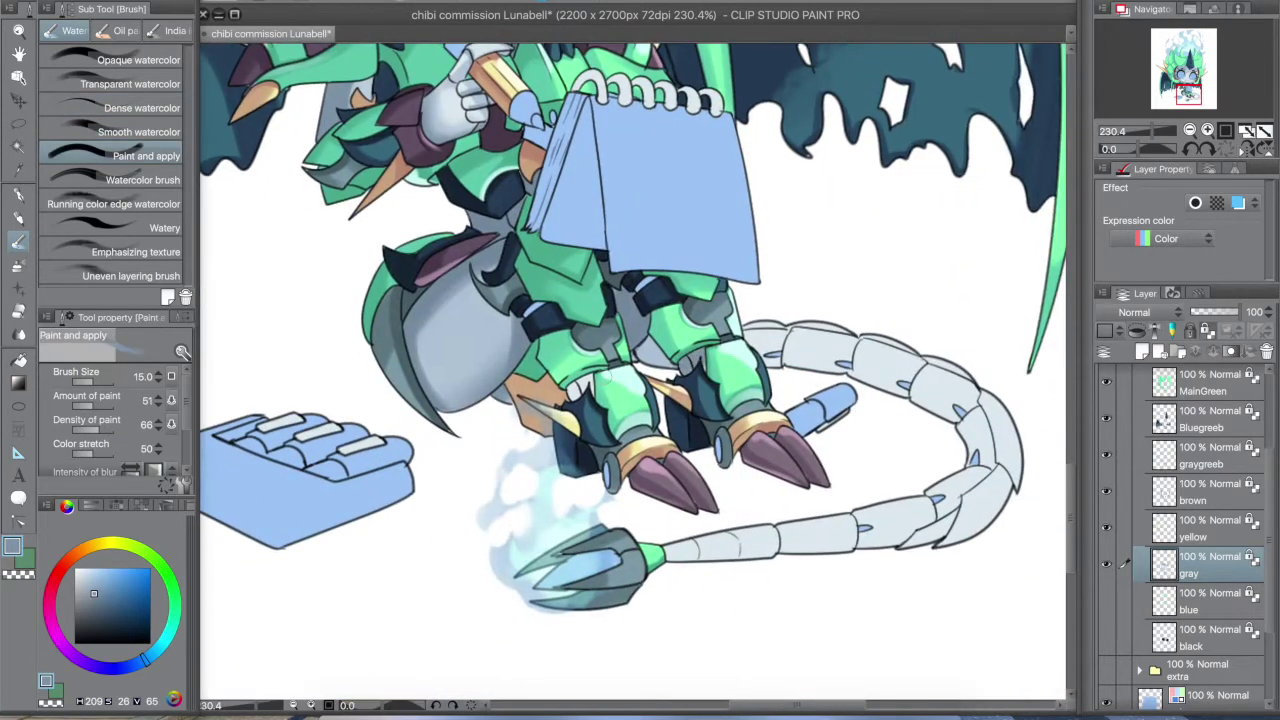
pyautogui.moveTo(893, 328); pyautogui.dragTo(680, 545)
pyautogui.moveTo(790, 352); pyautogui.dragTo(965, 400)
pyautogui.moveTo(808, 532); pyautogui.dragTo(718, 517)
pyautogui.keyDown('alt'); pyautogui.click(718, 517); pyautogui.keyUp('alt')
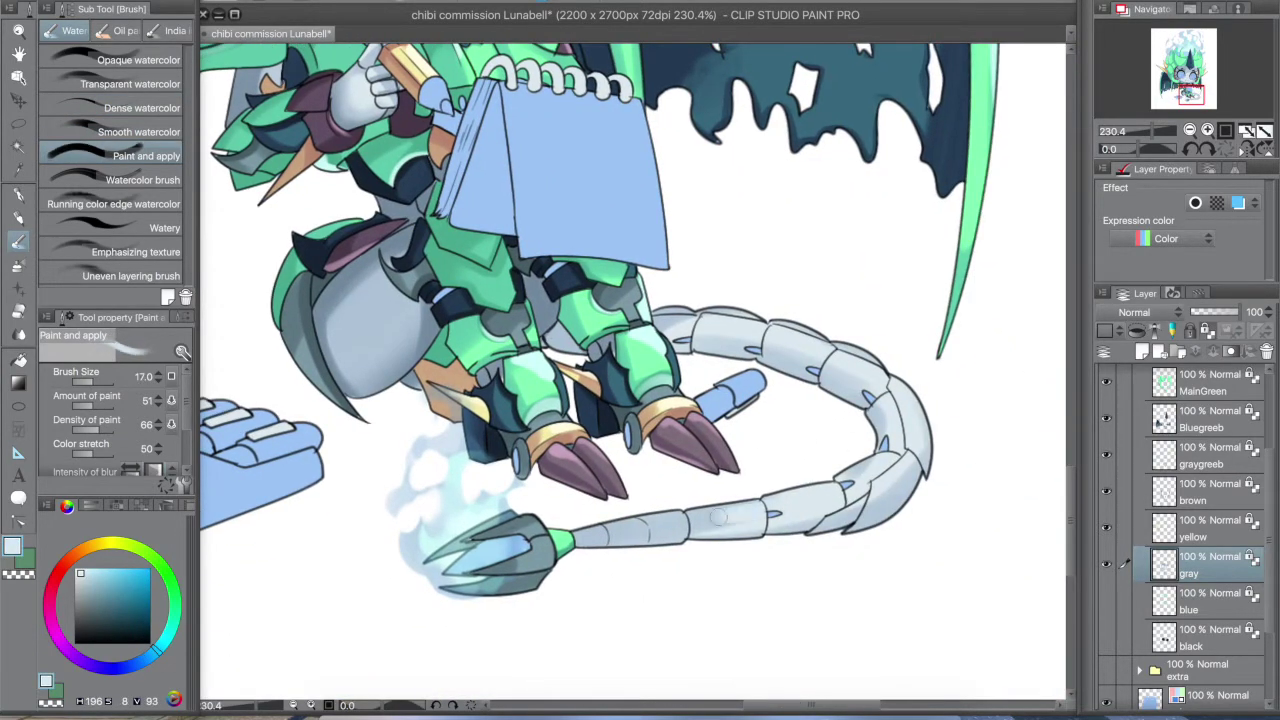
# - Deepen the shadows at the tail segment joints in darker blue-gray with Smooth watercolor and Dense watercolor at size 7
pyautogui.keyDown('alt'); pyautogui.click(793, 492); pyautogui.keyUp('alt')
pyautogui.press(',')
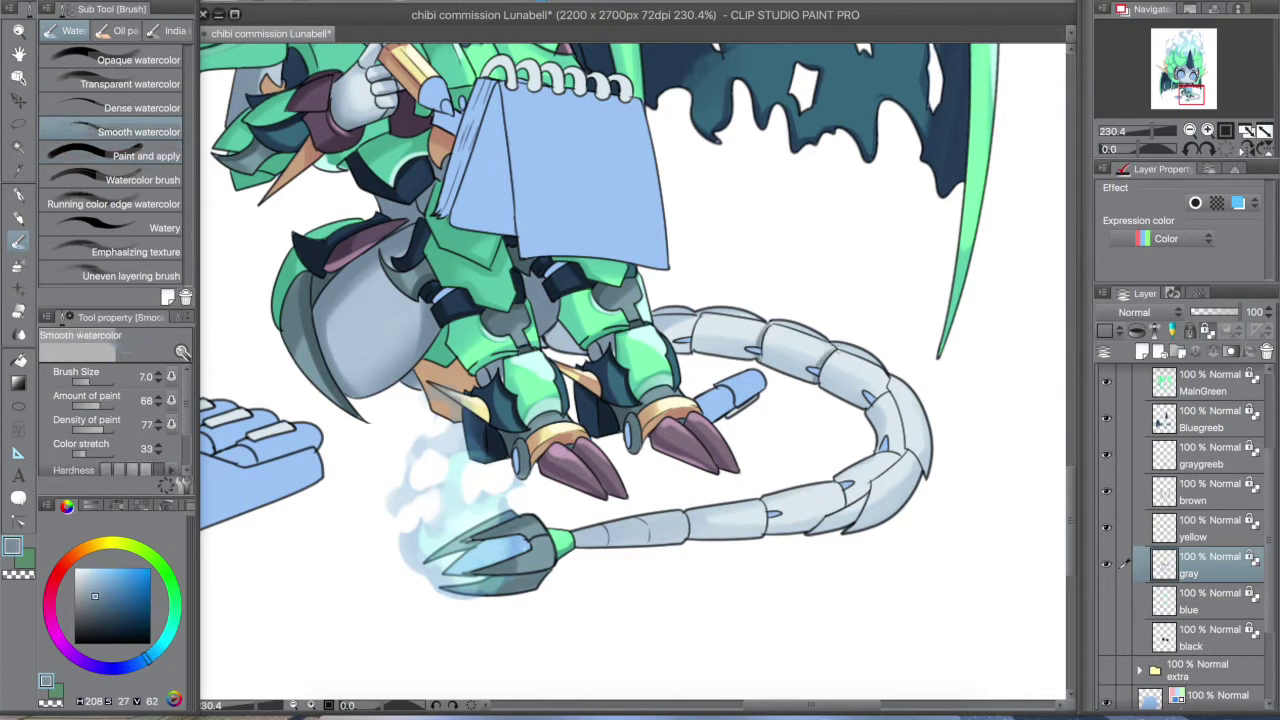
pyautogui.press(',')
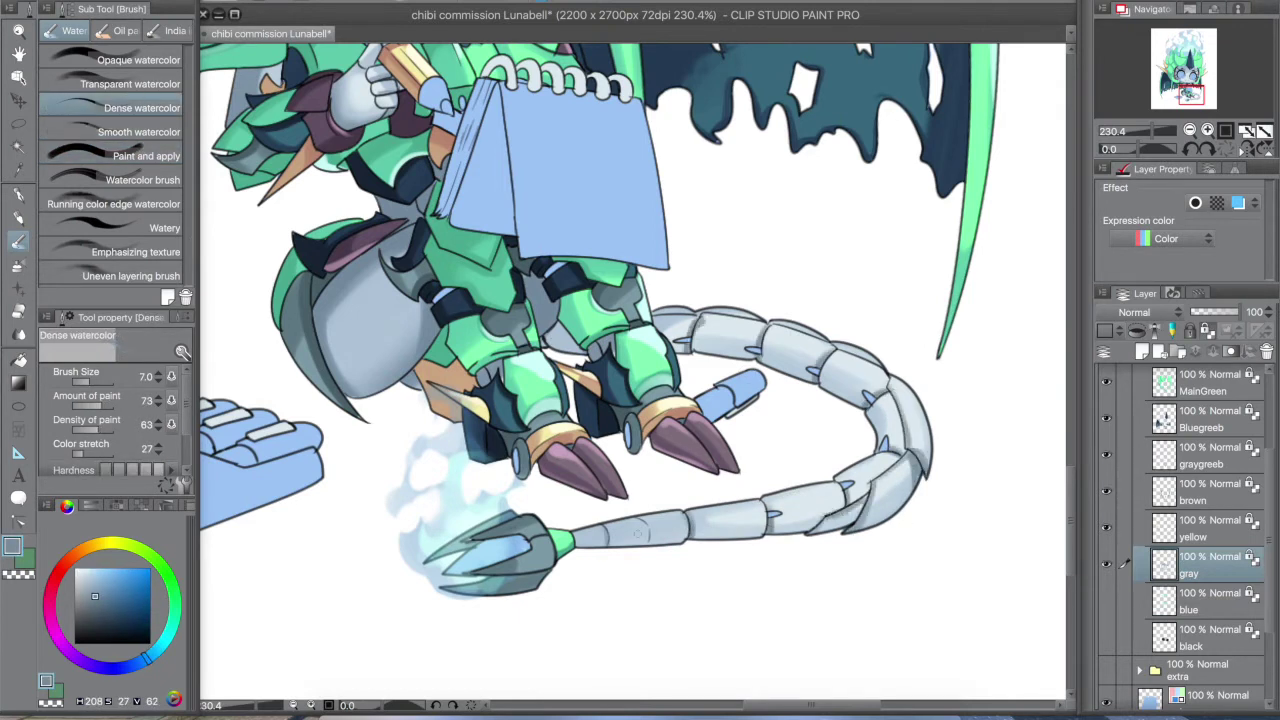
# - Select the two gray horns above the brows and highlight and shade them with Smooth watercolor at size 12
pyautogui.scroll(-5, 770, 503)
pyautogui.scroll(3, 793, 523)
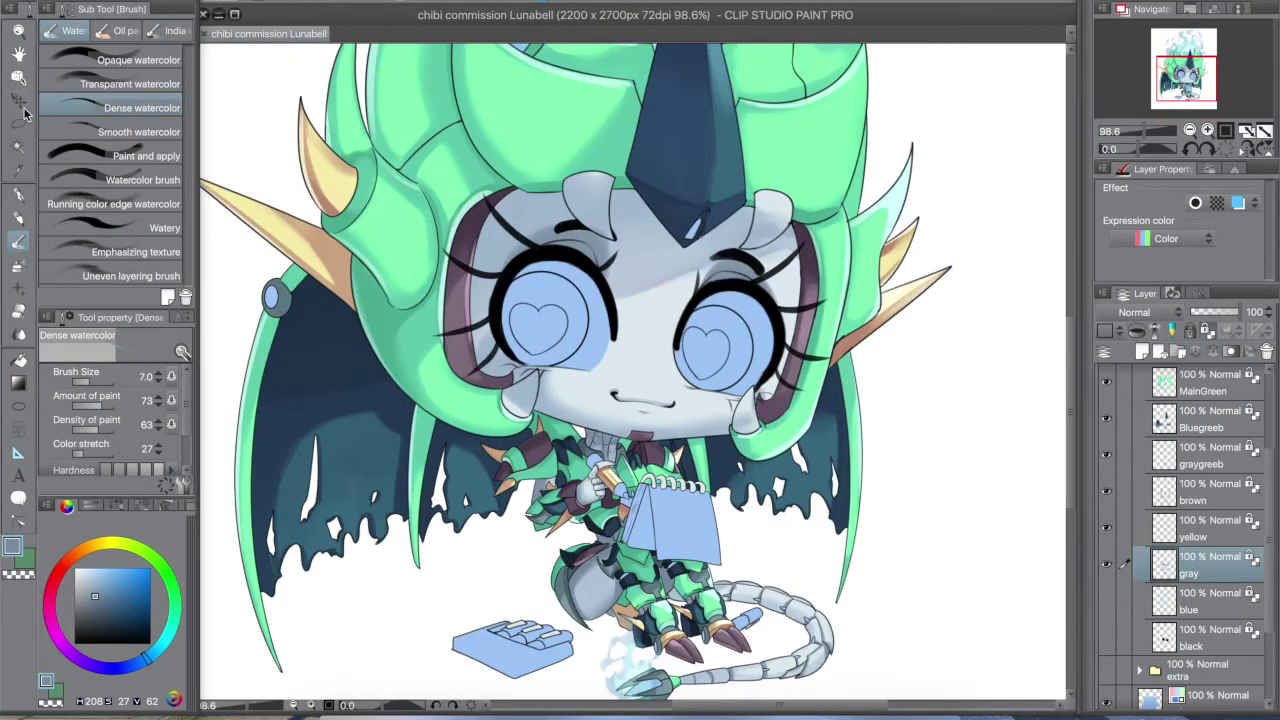
pyautogui.press('w')
pyautogui.click(596, 200)
pyautogui.keyDown('shift'); pyautogui.click(771, 210); pyautogui.keyUp('shift')
pyautogui.scroll(2, 660, 260)
pyautogui.press('b')
pyautogui.press('.')
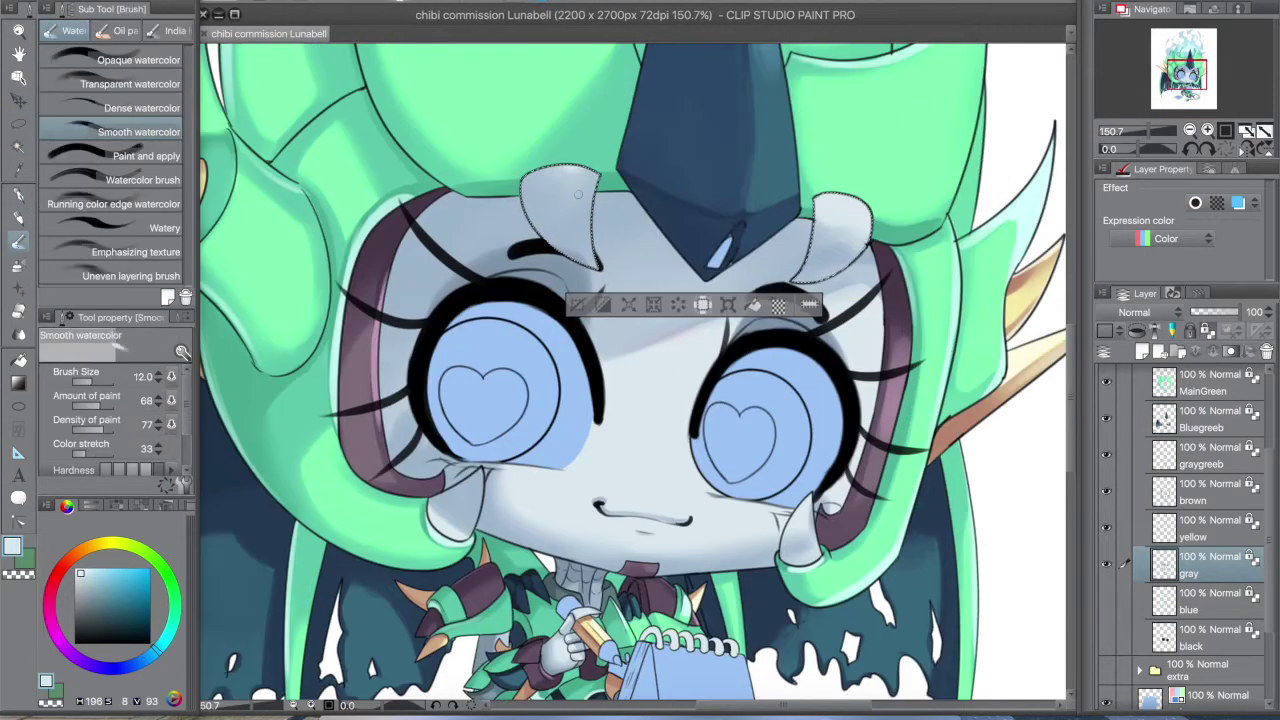
pyautogui.moveTo(567, 203); pyautogui.dragTo(585, 232)
pyautogui.keyDown('alt'); pyautogui.click(812, 250); pyautogui.keyUp('alt')
pyautogui.rightClick(822, 254)
pyautogui.press('Escape')
pyautogui.keyDown('alt'); pyautogui.click(845, 225); pyautogui.keyUp('alt')
# - Select the two tusks beside the cheeks and shade them with Smooth watercolor at size 30
pyautogui.scroll(-3, 619, 291)
pyautogui.press('w')
pyautogui.click(455, 362)
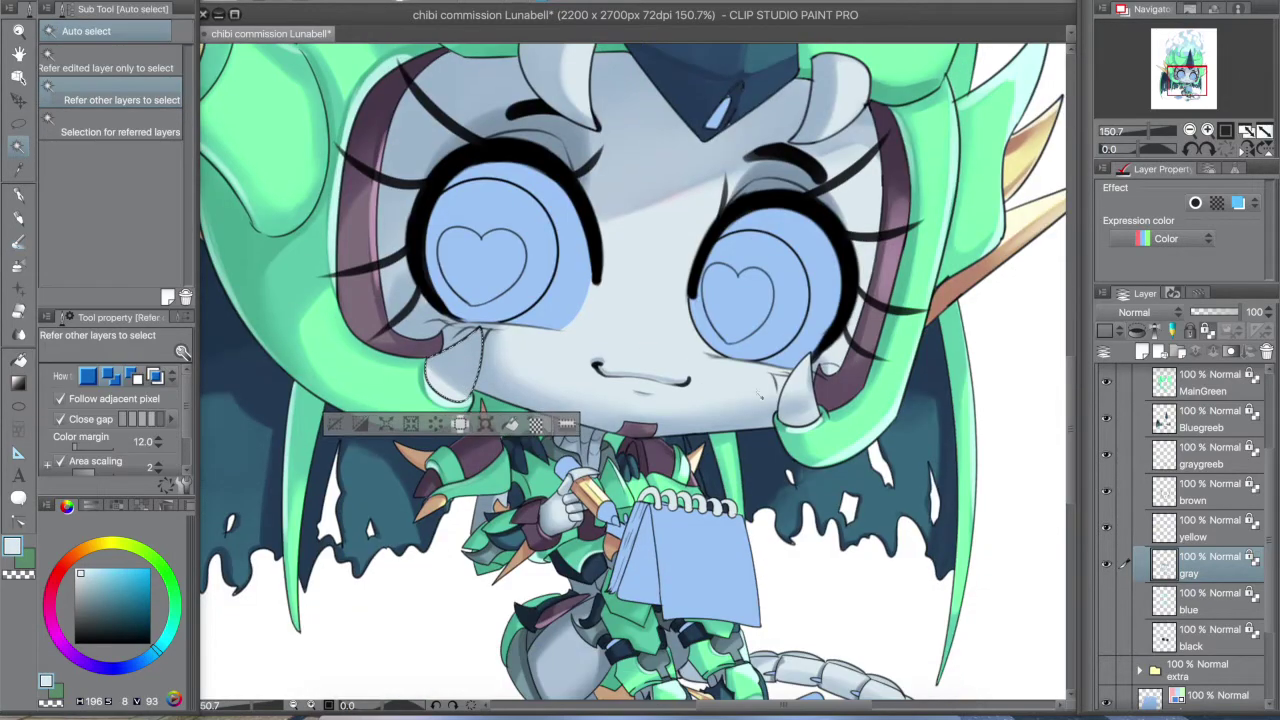
pyautogui.keyDown('shift'); pyautogui.click(790, 405); pyautogui.keyUp('shift')
pyautogui.press('b')
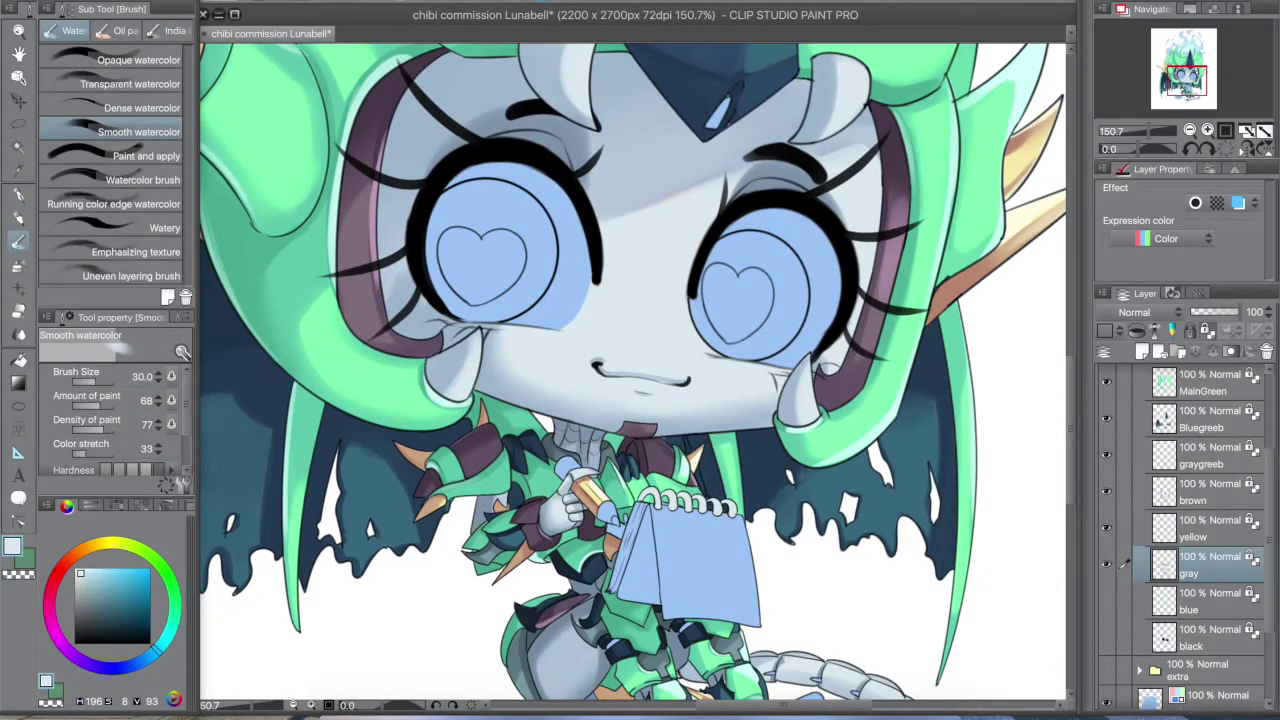
# - Shade the notepad's spiral rings in blue-gray with Dense watercolor at size 7
pyautogui.scroll(-5, 480, 458)
pyautogui.scroll(8, 392, 490)
pyautogui.press('b')
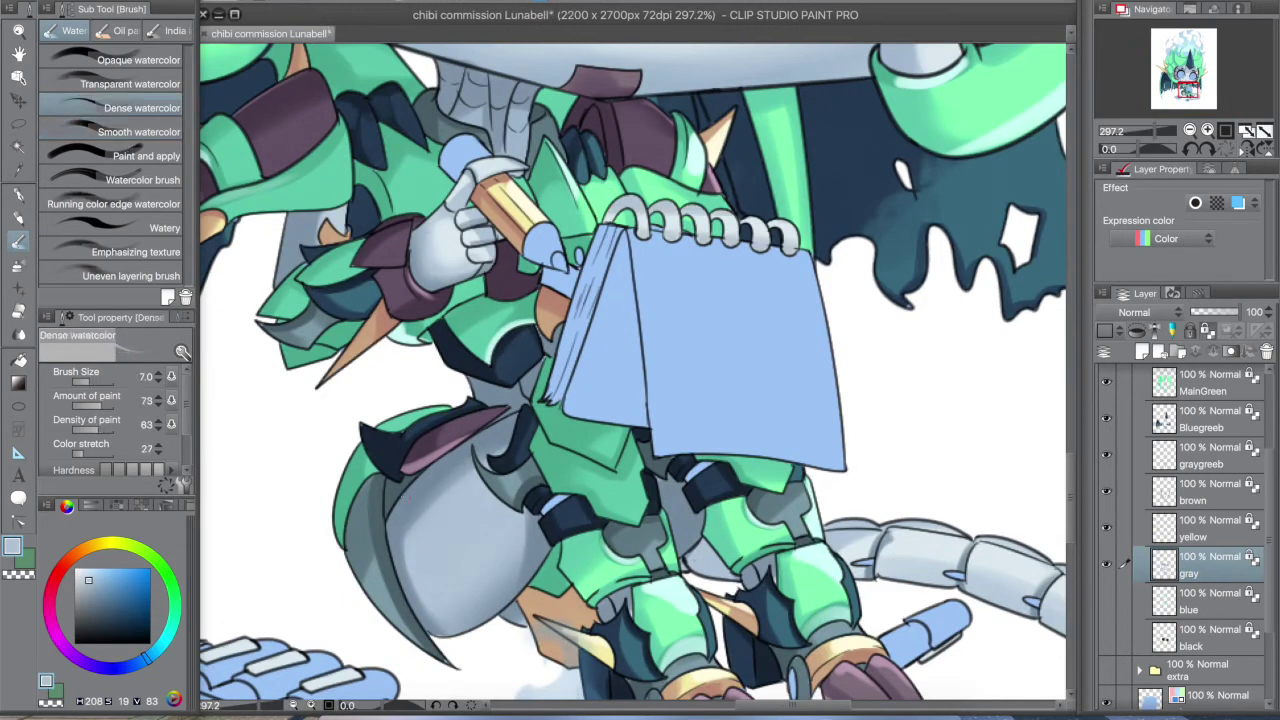
pyautogui.keyDown('alt'); pyautogui.click(961, 555); pyautogui.keyUp('alt')
# - Highlight the gray thigh and tail segments in near-white with Watery at sizes 10 and 8, rotating the canvas to reach them
pyautogui.click(130, 228)
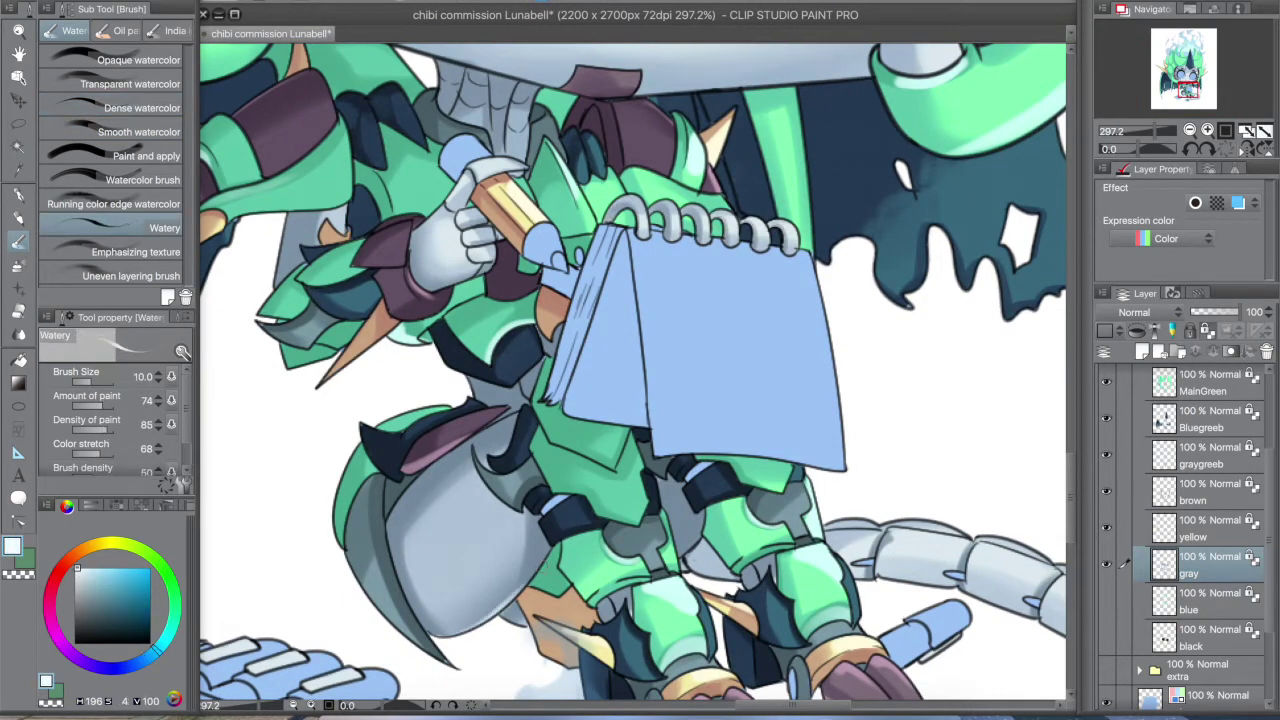
pyautogui.scroll(-3, 459, 476)
pyautogui.moveTo(1024, 498); pyautogui.dragTo(804, 378)
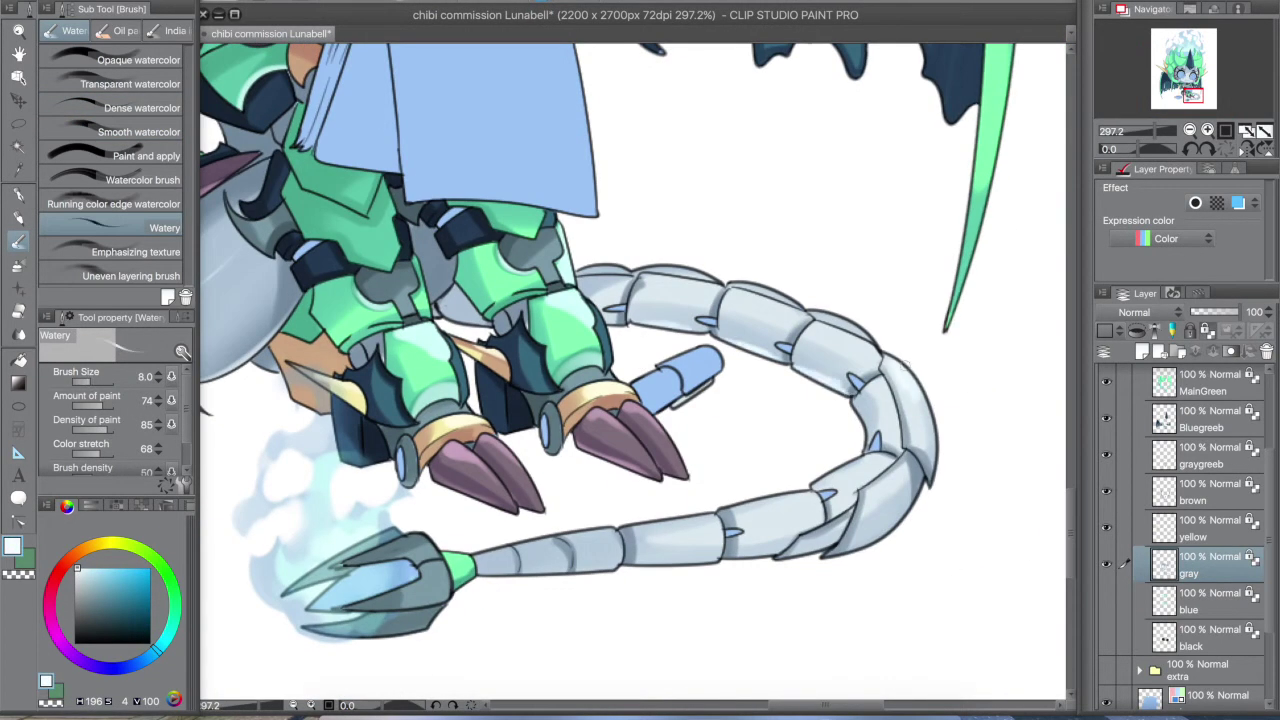
pyautogui.moveTo(822, 541); pyautogui.dragTo(606, 258)
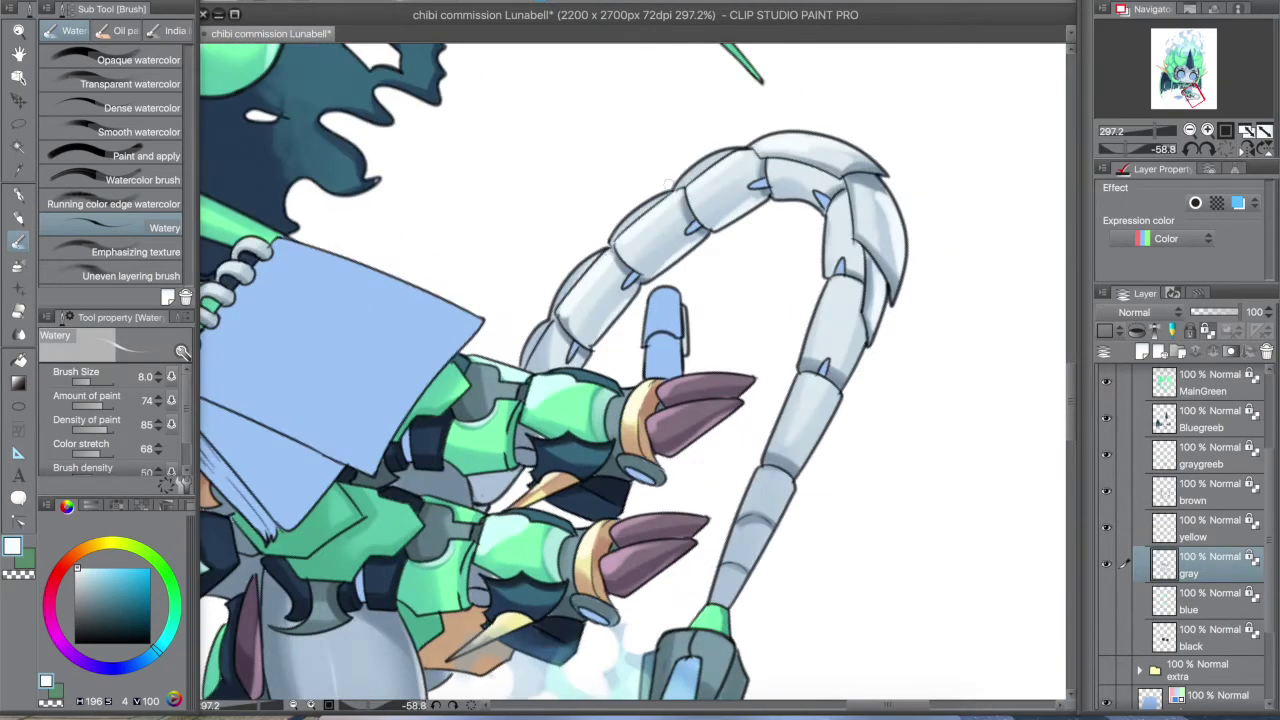
pyautogui.scroll(-5, 636, 380)
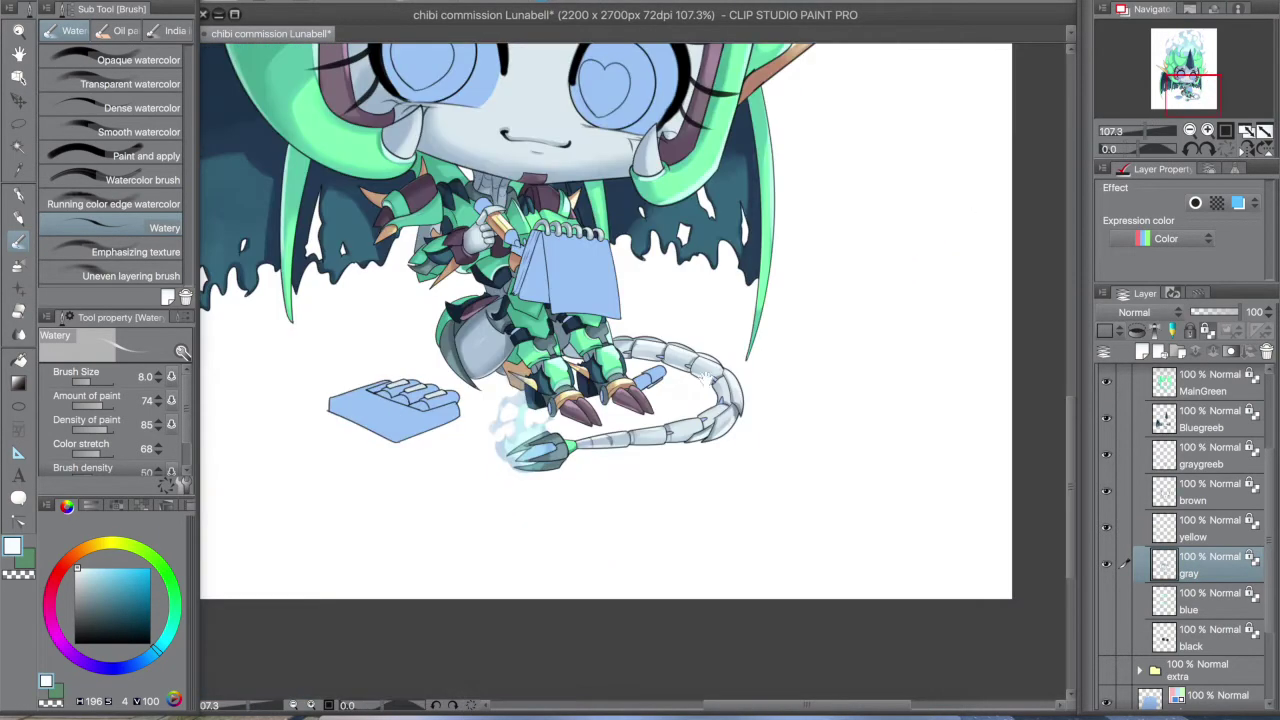
# - Highlight the eyelids and chin edge in near-white with Dense watercolor at sizes 25 and 7, rotating the canvas to -30 degrees and back
pyautogui.scroll(5, 636, 380)
pyautogui.moveTo(664, 150); pyautogui.dragTo(744, 287)
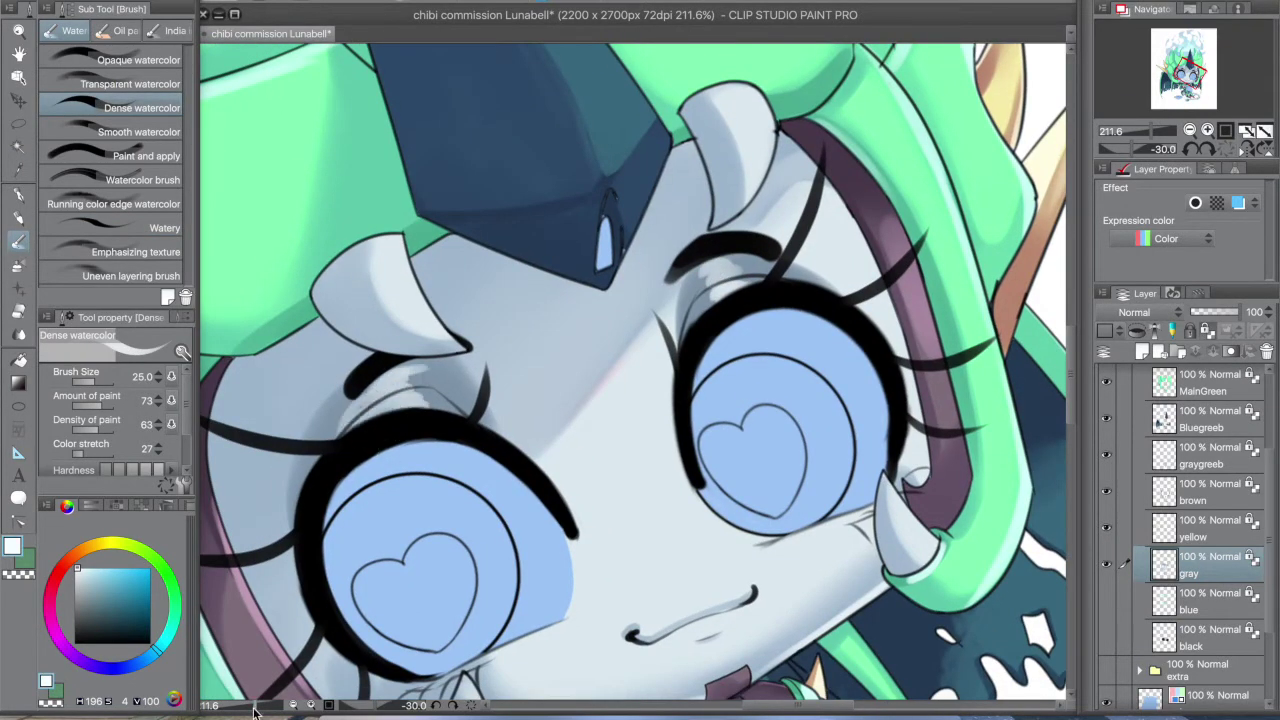
pyautogui.hotkey('ctrl', '0')
pyautogui.scroll(5, 636, 380)
pyautogui.moveTo(636, 400); pyautogui.dragTo(636, 310)
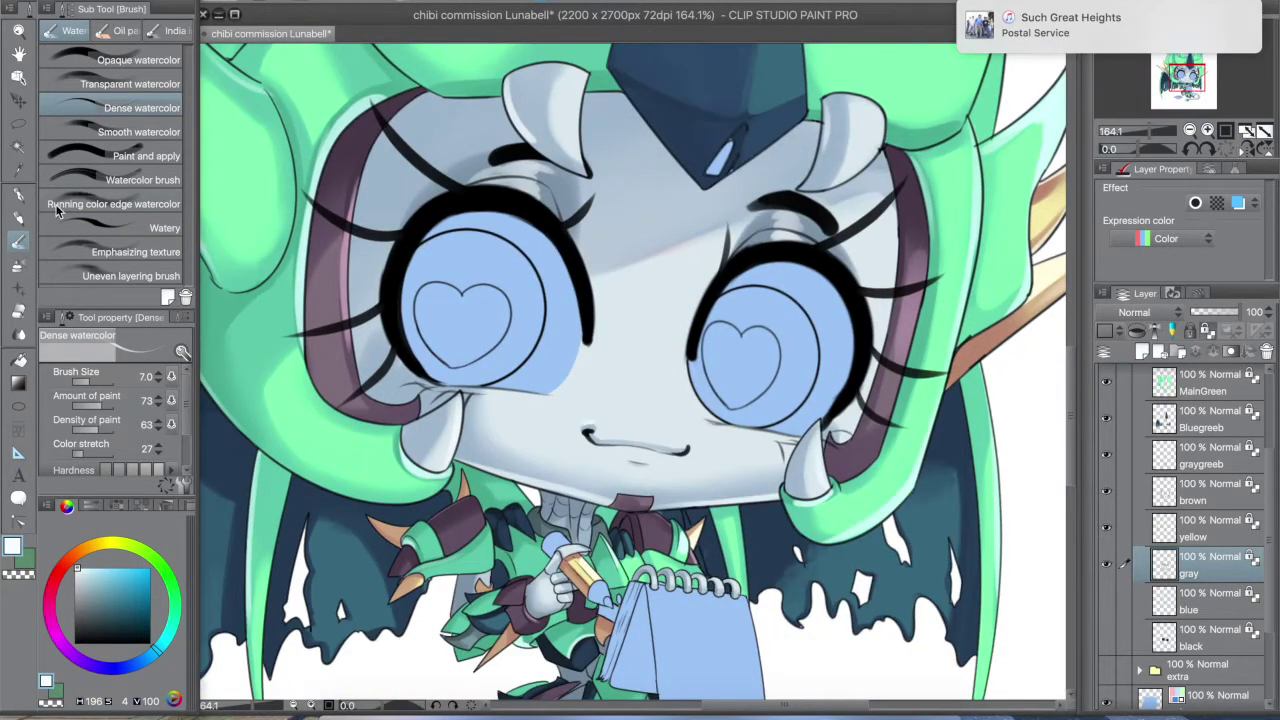
# - Brighten the middle of the face between the eyes in near-white with Smooth watercolor at size 50
pyautogui.click(18, 382)
pyautogui.click(18, 334)
pyautogui.scroll(1, 636, 380)
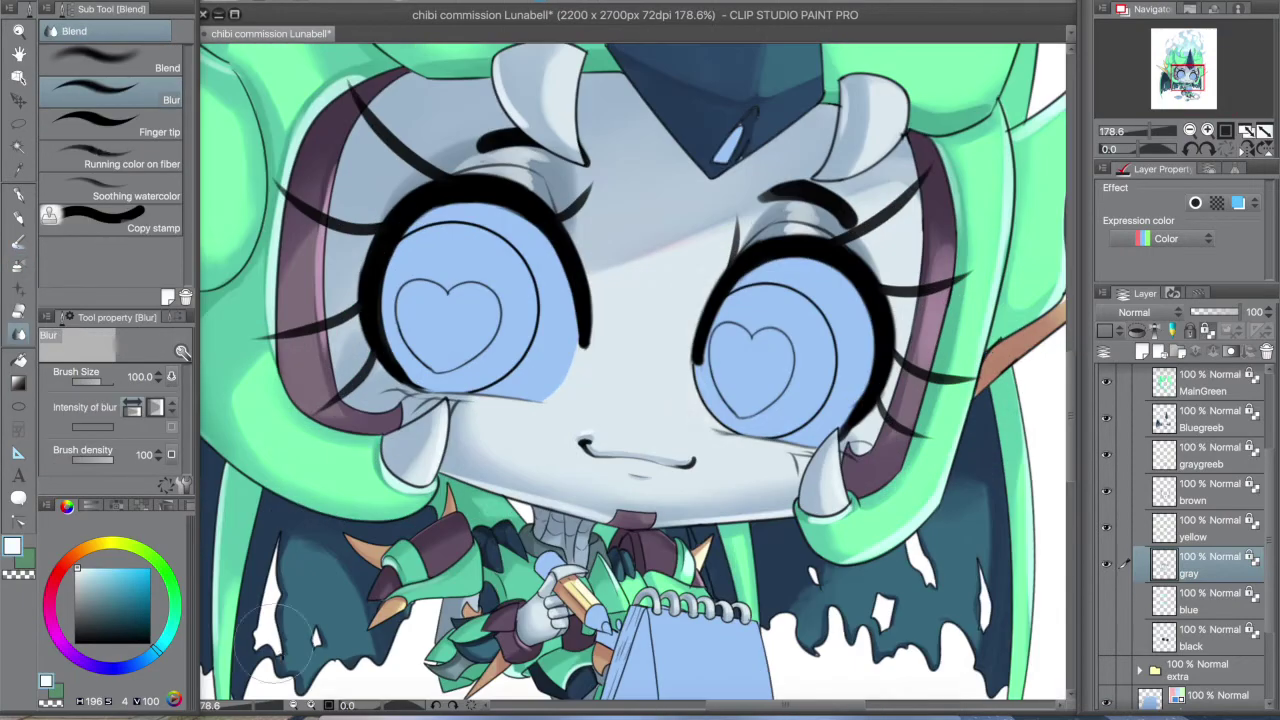
pyautogui.press('b')
pyautogui.scroll(-3, 650, 390)
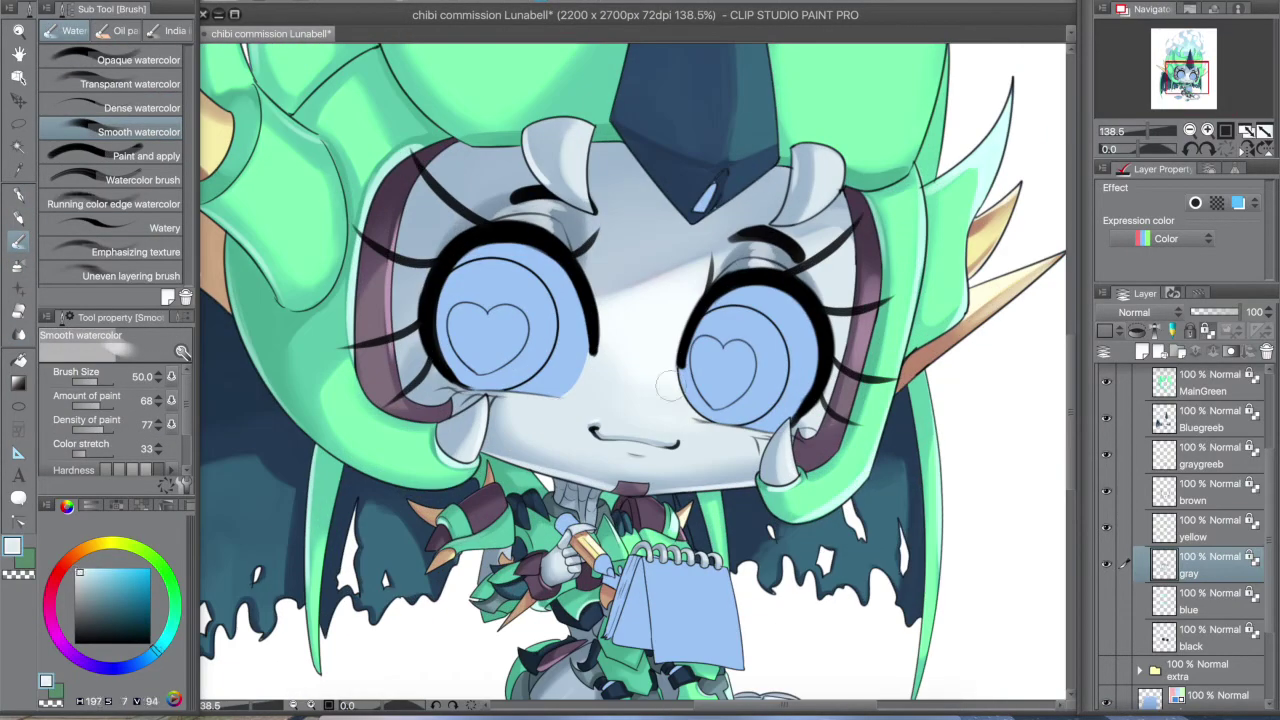
pyautogui.scroll(3, 600, 350)
pyautogui.scroll(-3, 600, 350)
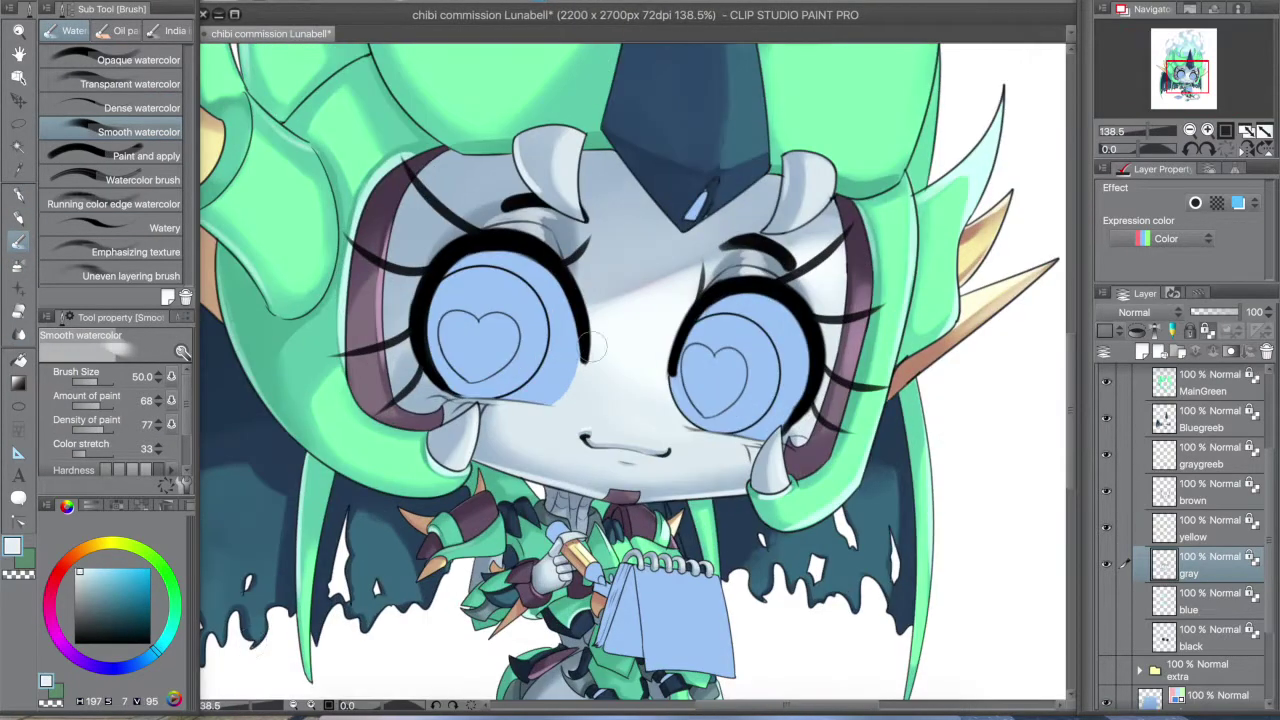
# - Soften the near-white face highlight with the Blend tool at size 70
pyautogui.press('j')
pyautogui.click(142, 131)
pyautogui.scroll(-2, 627, 363)
pyautogui.scroll(2, 627, 363)
pyautogui.press('j')
pyautogui.scroll(-4, 630, 400)
pyautogui.scroll(4, 630, 400)
pyautogui.scroll(-5, 330, 650)
pyautogui.scroll(4, 330, 650)
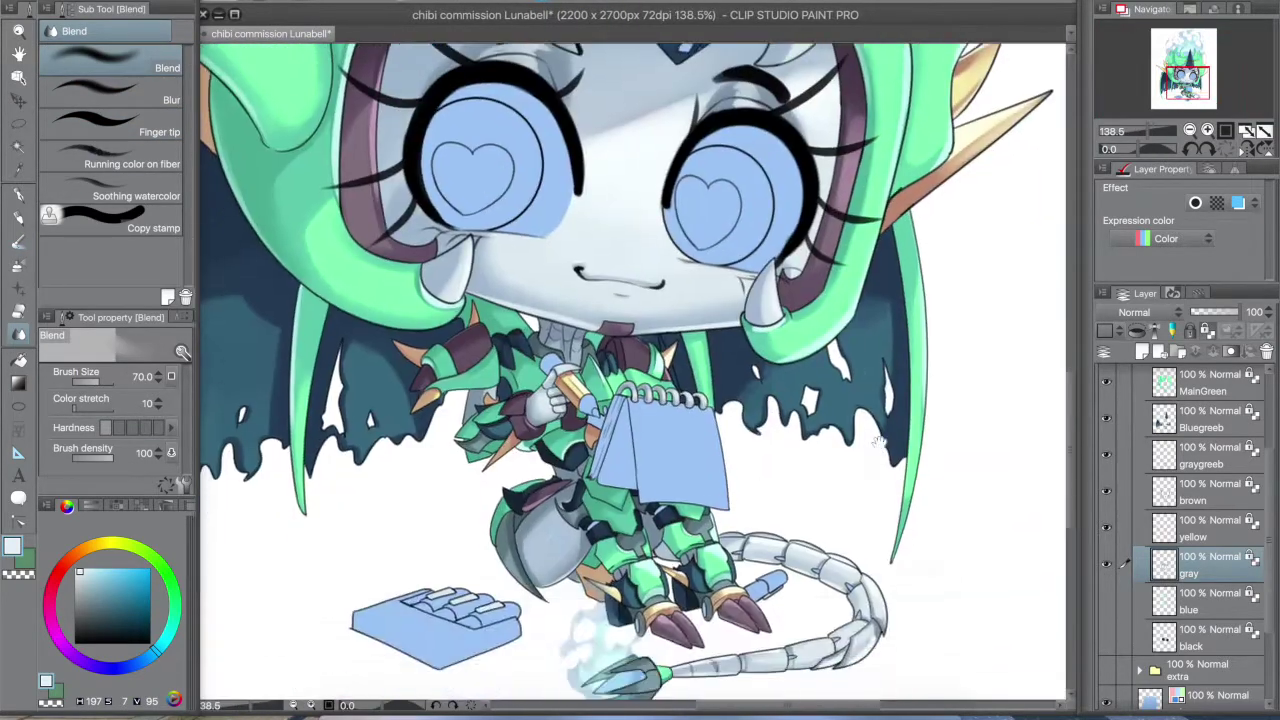
# - Show the blue and black layers and lighten the chin patch in pale mauve on the brown layer with Dense watercolor at size 10
pyautogui.scroll(2, 638, 387)
pyautogui.press('b')
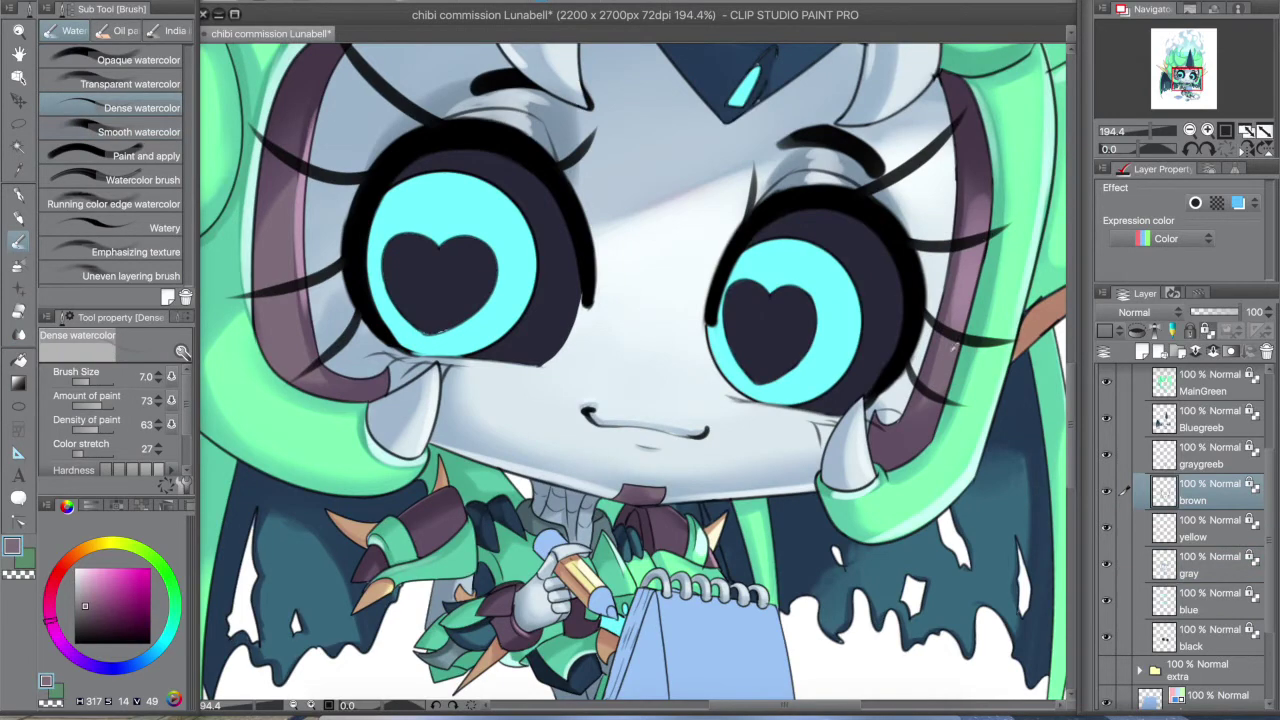
pyautogui.scroll(3, 632, 497)
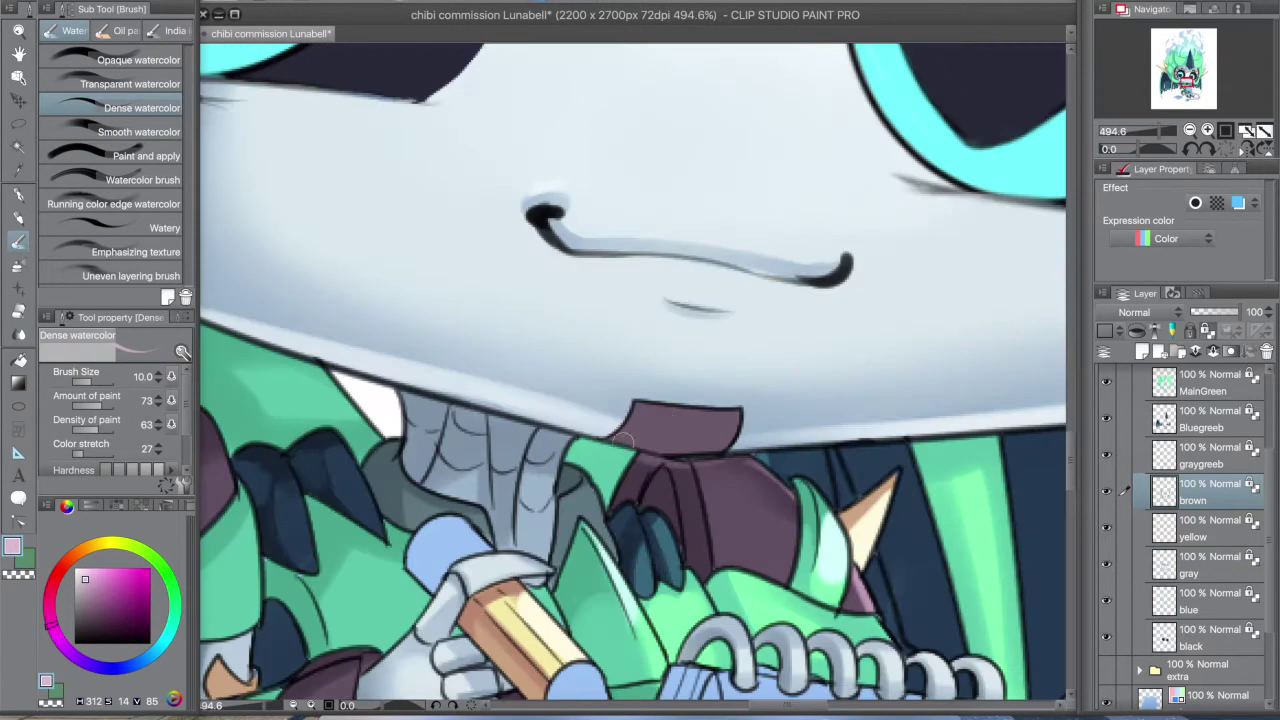
pyautogui.hotkey('ctrl', '0')
# - Darken the upper eyes and heart pupils in near-black on the black layer with Smooth watercolor at size 50
pyautogui.hotkey('ctrl', '+')
pyautogui.click(1210, 637)
pyautogui.hotkey('ctrl', '+')
pyautogui.hotkey('ctrl', '+')
pyautogui.hotkey('ctrl', '+')
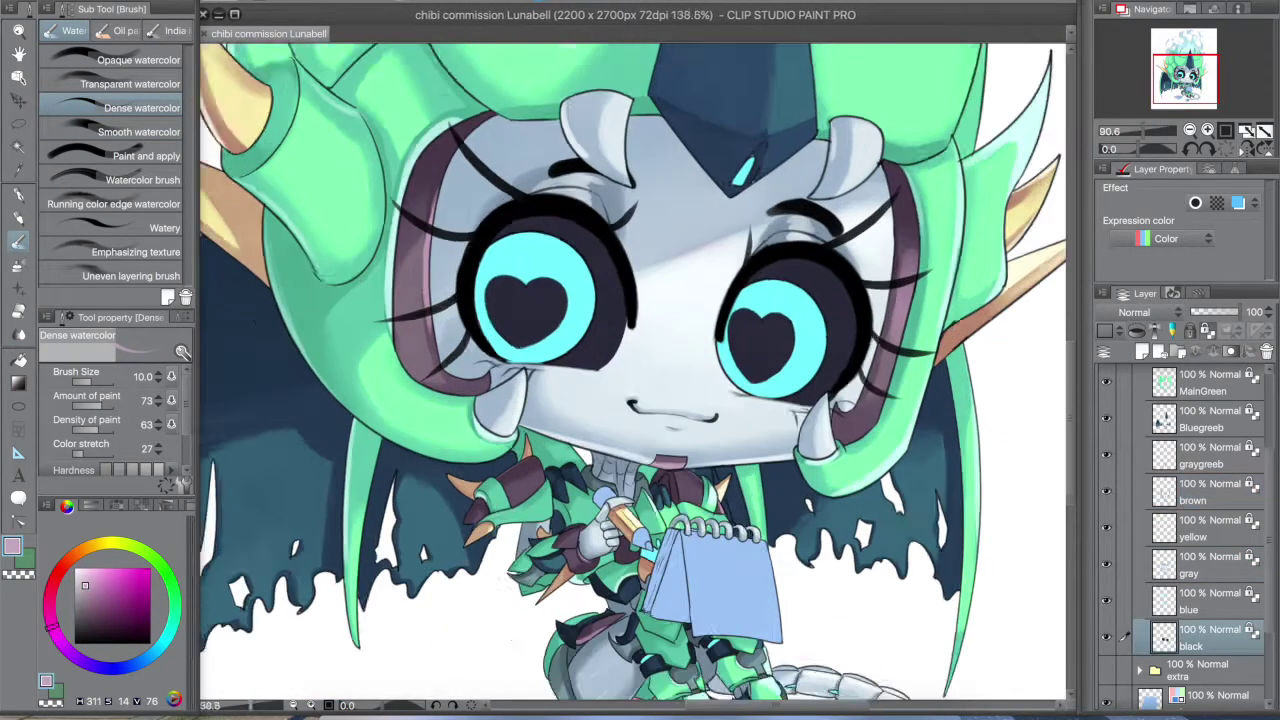
pyautogui.moveTo(398, 318); pyautogui.dragTo(620, 300)
pyautogui.hotkey('ctrl', '-')
pyautogui.hotkey('ctrl', '-')
pyautogui.press('.')
pyautogui.moveTo(500, 230); pyautogui.dragTo(625, 310)
pyautogui.moveTo(870, 360); pyautogui.dragTo(757, 322)
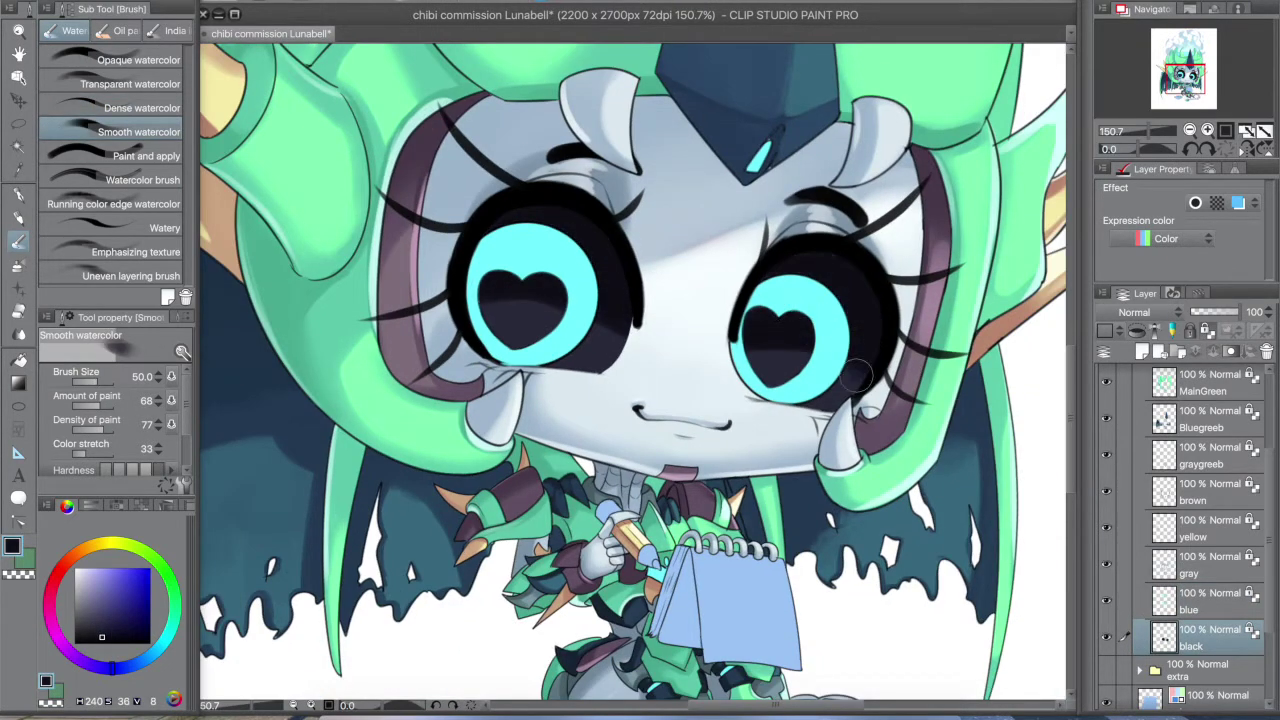
# - Shade the upper part of both cyan irises in medium blue on the blue layer with Smooth watercolor at size 50
pyautogui.click(1197, 597)
pyautogui.click(122, 576)
pyautogui.moveTo(480, 270); pyautogui.dragTo(590, 300)
pyautogui.moveTo(790, 310); pyautogui.dragTo(850, 360)
pyautogui.hotkey('ctrl', '-')
pyautogui.hotkey('ctrl', '-')
pyautogui.hotkey('ctrl', '-')
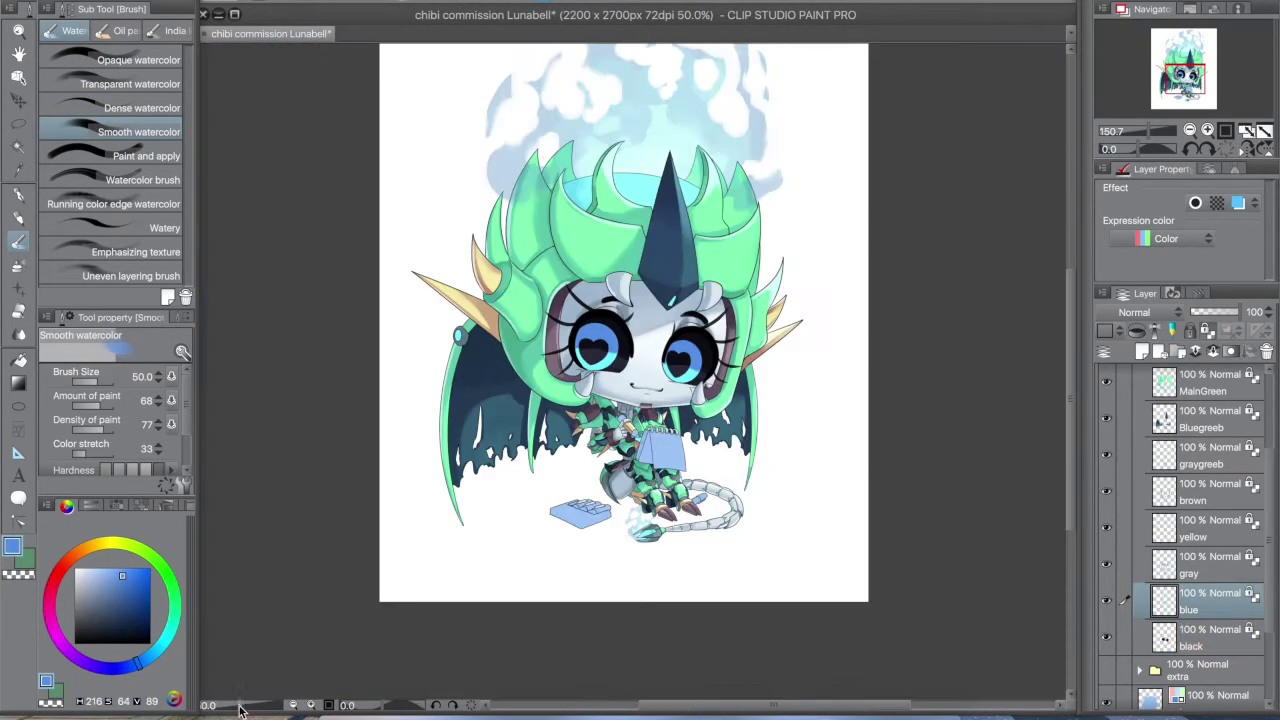
# - Recolor the heart pupil outlines in both eyes blue on the face layer with the Turnip pen at size 25
pyautogui.hotkey('ctrl', '+')
pyautogui.hotkey('ctrl', '+')
pyautogui.hotkey('ctrl', '+')
pyautogui.scroll(5, 1190, 500)
pyautogui.click(1195, 380)
pyautogui.press('p')
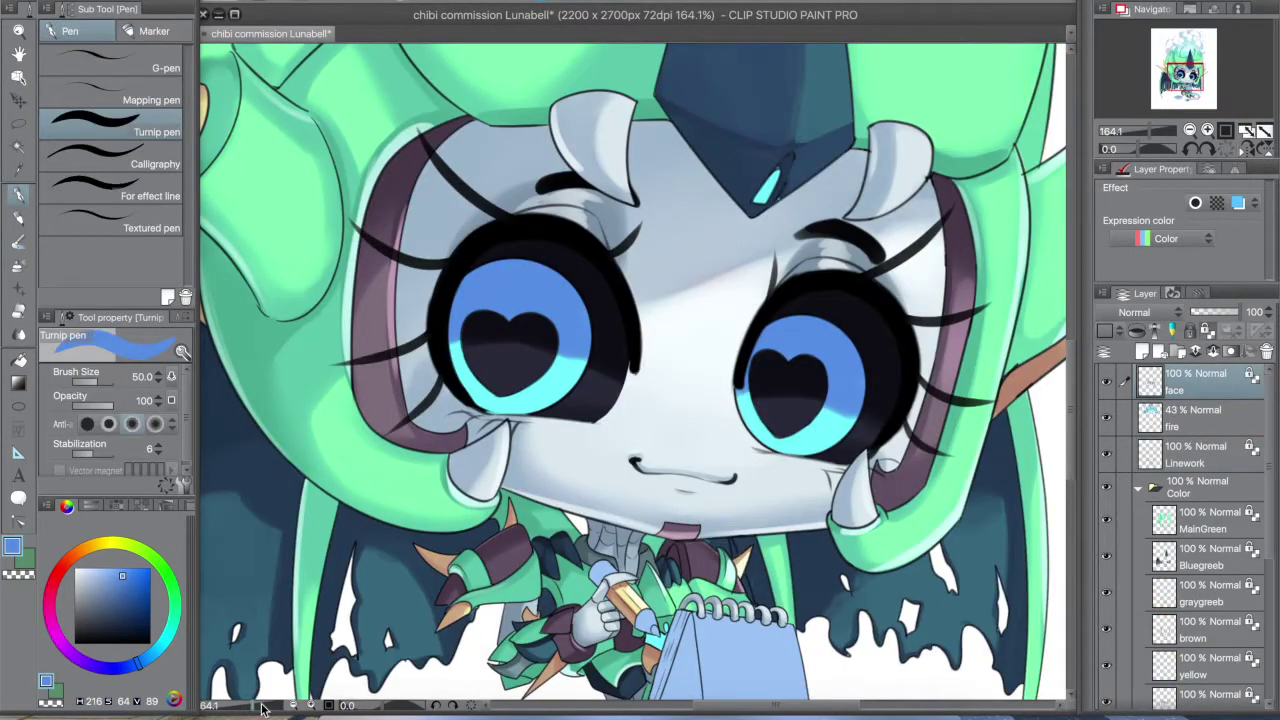
pyautogui.hotkey('ctrl', '+')
pyautogui.moveTo(520, 285); pyautogui.dragTo(343, 357)
pyautogui.moveTo(890, 340); pyautogui.dragTo(937, 445)
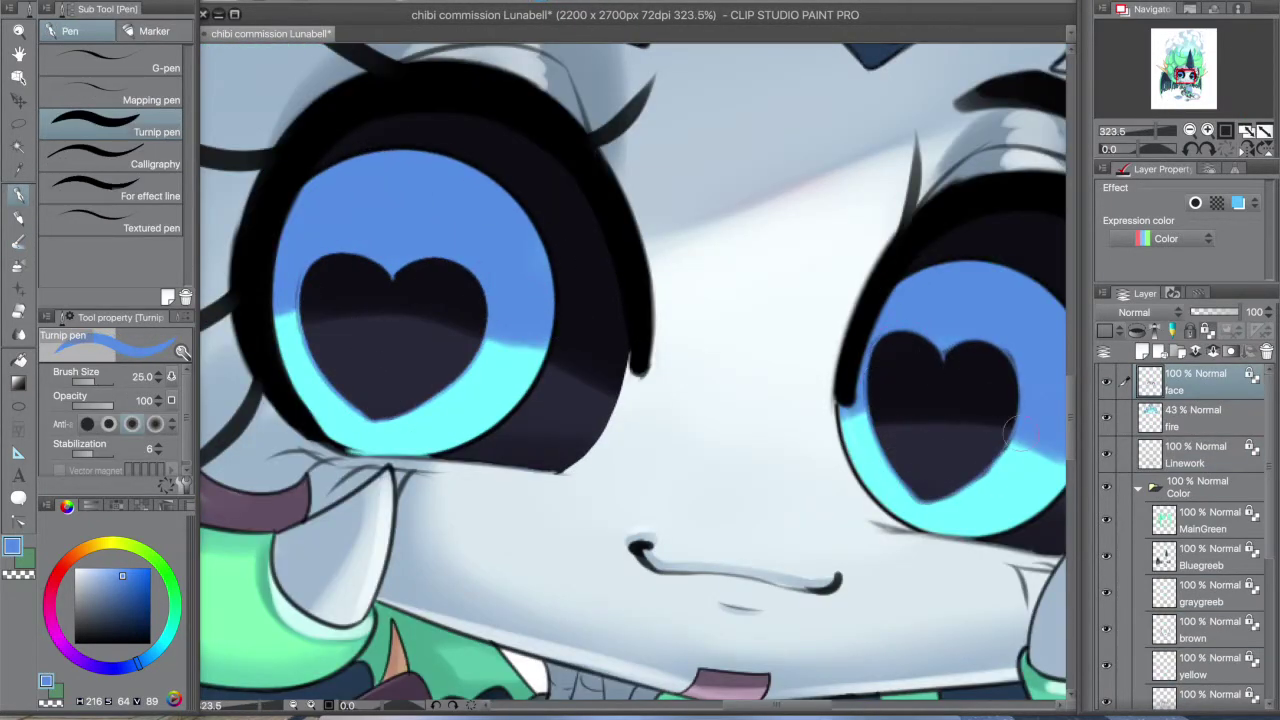
# - Turn off the blue layer's transparency lock and touch up the iris edges in blue with the Turnip pen at size 4
pyautogui.moveTo(1010, 430); pyautogui.dragTo(895, 350)
pyautogui.hotkey('alt', '[')
pyautogui.hotkey('alt', '[')
pyautogui.hotkey('alt', '[')
pyautogui.hotkey('alt', '[')
pyautogui.hotkey('alt', '[')
pyautogui.hotkey('alt', '[')
pyautogui.hotkey('alt', '[')
pyautogui.hotkey('alt', '[')
pyautogui.hotkey('alt', '[')
pyautogui.hotkey('alt', '[')
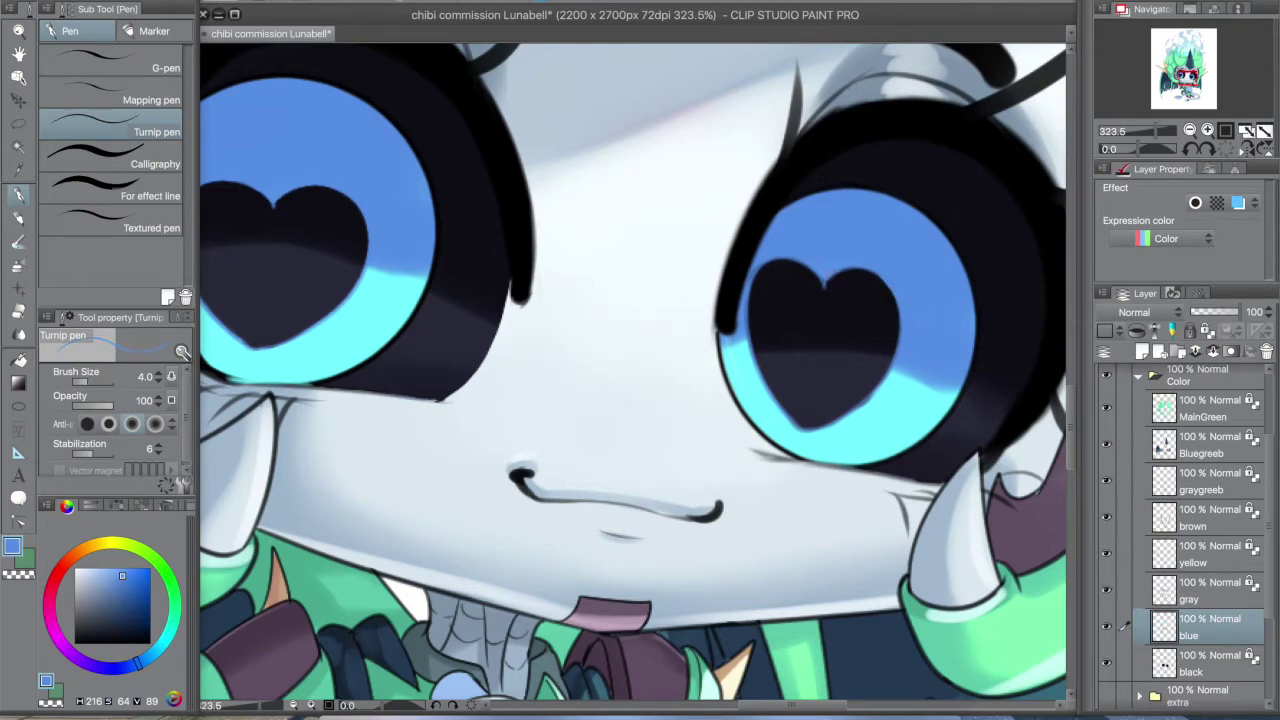
# - Recolor the outlines of the cyan chest details beside the pencil in blue on the Linework layer with the Turnip pen at size 4
pyautogui.hotkey('alt', ']')
pyautogui.hotkey('alt', ']')
pyautogui.hotkey('alt', ']')
pyautogui.hotkey('alt', ']')
pyautogui.hotkey('alt', ']')
pyautogui.hotkey('alt', ']')
pyautogui.hotkey('alt', ']')
pyautogui.hotkey('alt', ']')
pyautogui.hotkey('ctrl', '-')
pyautogui.hotkey('ctrl', '+')
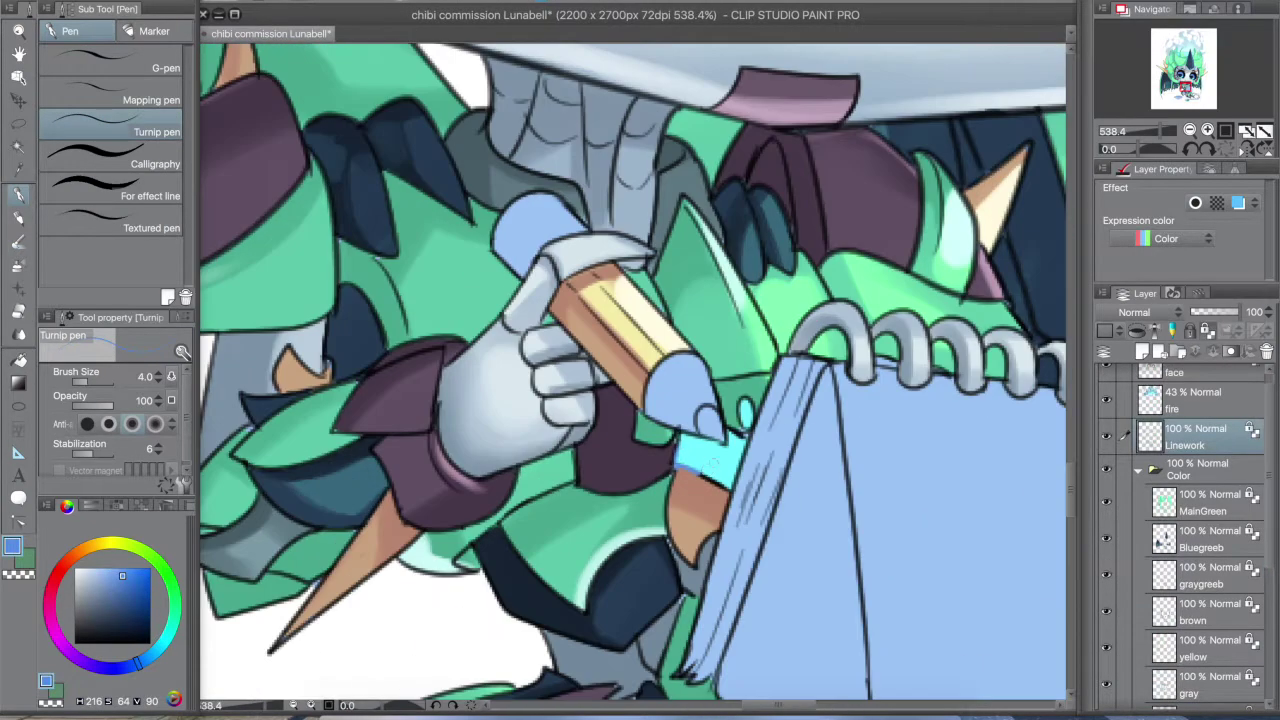
# - Recolor the outlines of the cyan ankle disk and tail spikes in blue on the Linework layer with the Turnip pen at size 7
pyautogui.scroll(-15, 950, 380)
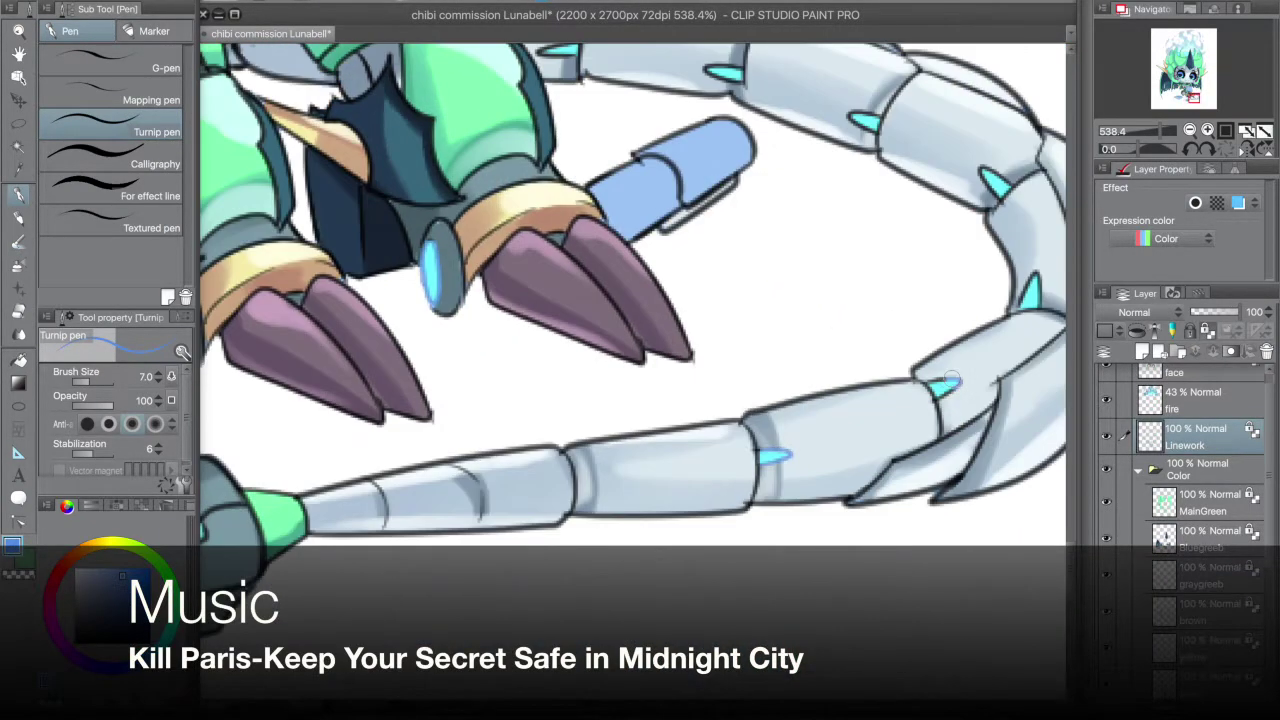
pyautogui.moveTo(950, 380); pyautogui.dragTo(828, 538)
pyautogui.hotkey('ctrl', '-')
pyautogui.hotkey('ctrl', '-')
pyautogui.hotkey('ctrl', '-')
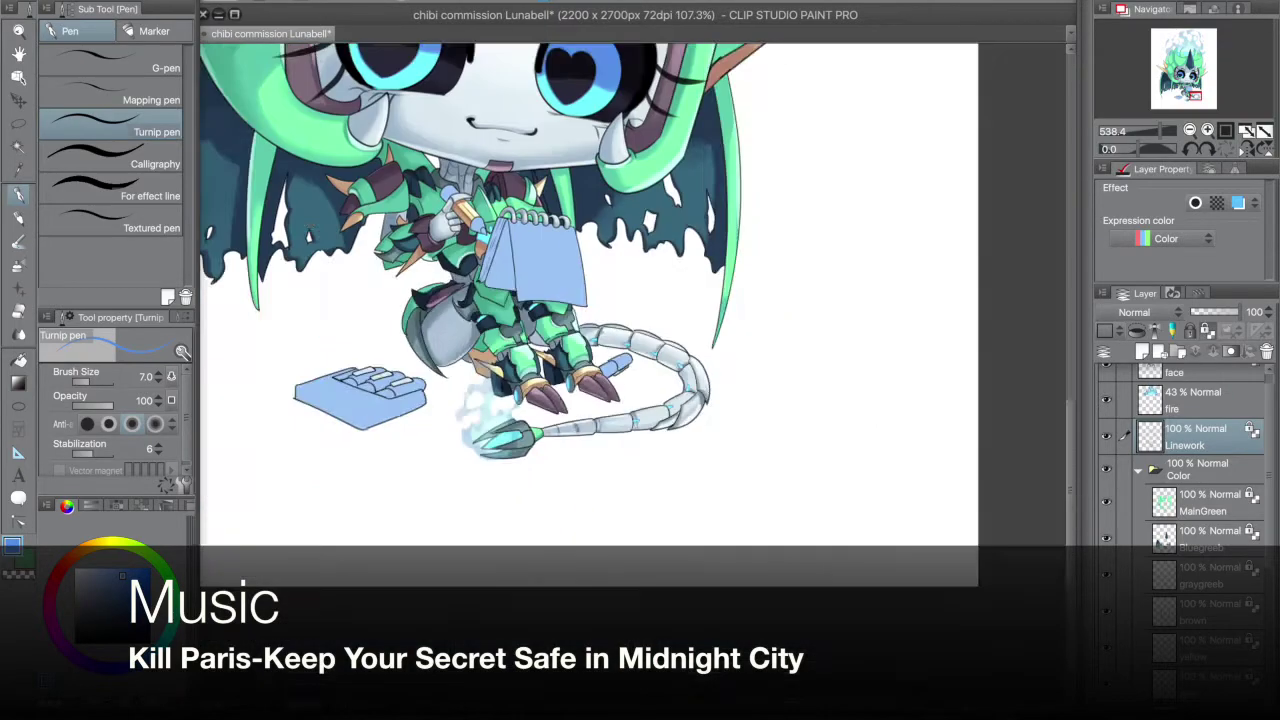
pyautogui.hotkey('ctrl', '+')
pyautogui.hotkey('ctrl', '+')
pyautogui.hotkey('ctrl', '-')
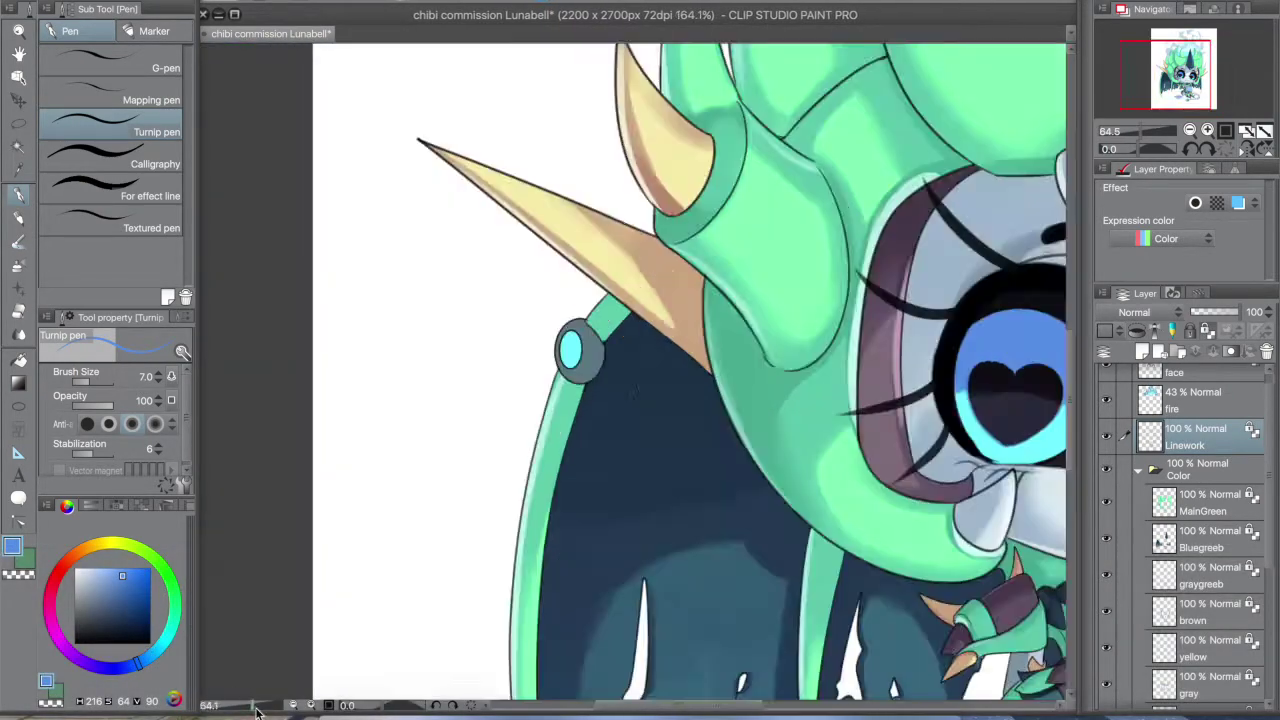
# - Recolor the outline of the cyan disk on the wing's upper joint in blue on the Linework layer
pyautogui.hotkey('ctrl', '+')
pyautogui.keyDown('ctrl'); pyautogui.keyDown('shift'); pyautogui.click(503, 330); pyautogui.keyUp('shift'); pyautogui.keyUp('ctrl')
pyautogui.keyDown('alt'); pyautogui.click(503, 330); pyautogui.keyUp('alt')
pyautogui.moveTo(973, 638)
pyautogui.mouseDown()
pyautogui.moveTo(485, 358)
pyautogui.moveTo(500, 120)
pyautogui.moveTo(520, 300)
pyautogui.mouseUp()
pyautogui.hotkey('ctrl', '-')
pyautogui.hotkey('ctrl', '-')
pyautogui.press('b')
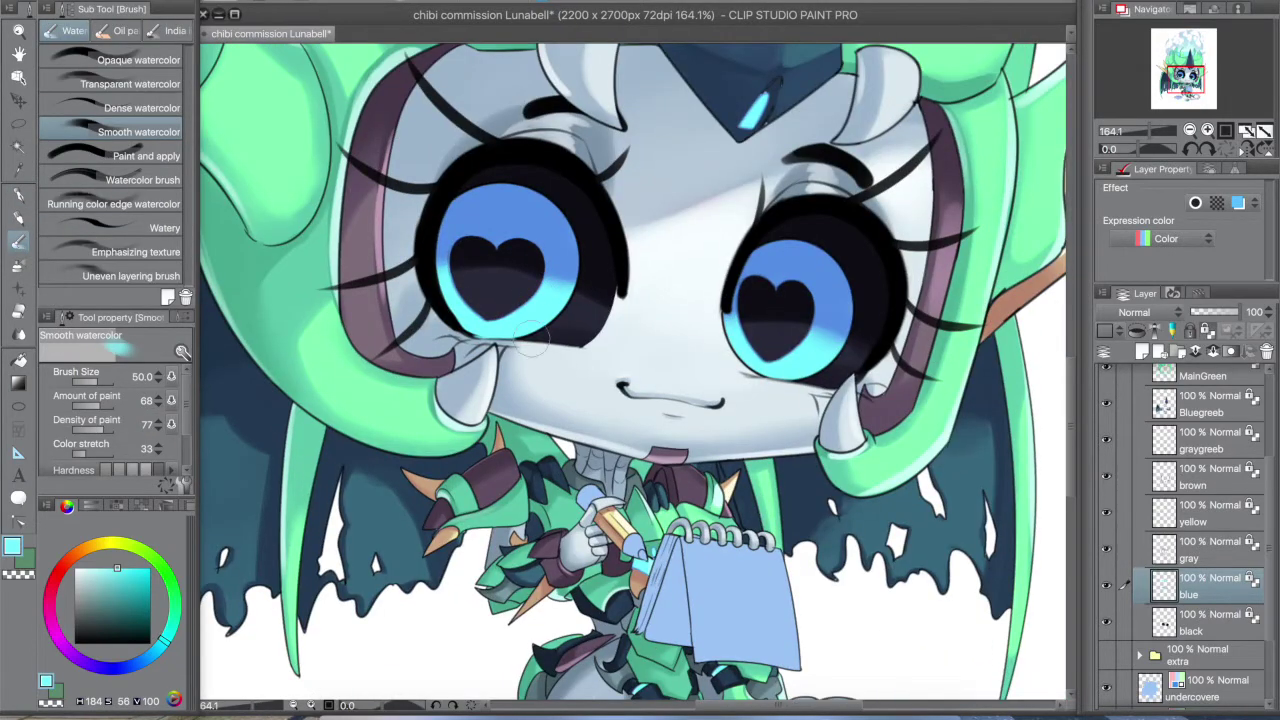
# - Paint dark blue rims around both heart pupils on the blue layer with the Dense watercolor brush at size 10
pyautogui.hotkey('ctrl', '+')
pyautogui.hotkey('ctrl', '+')
pyautogui.keyDown('alt'); pyautogui.click(398, 238); pyautogui.keyUp('alt')
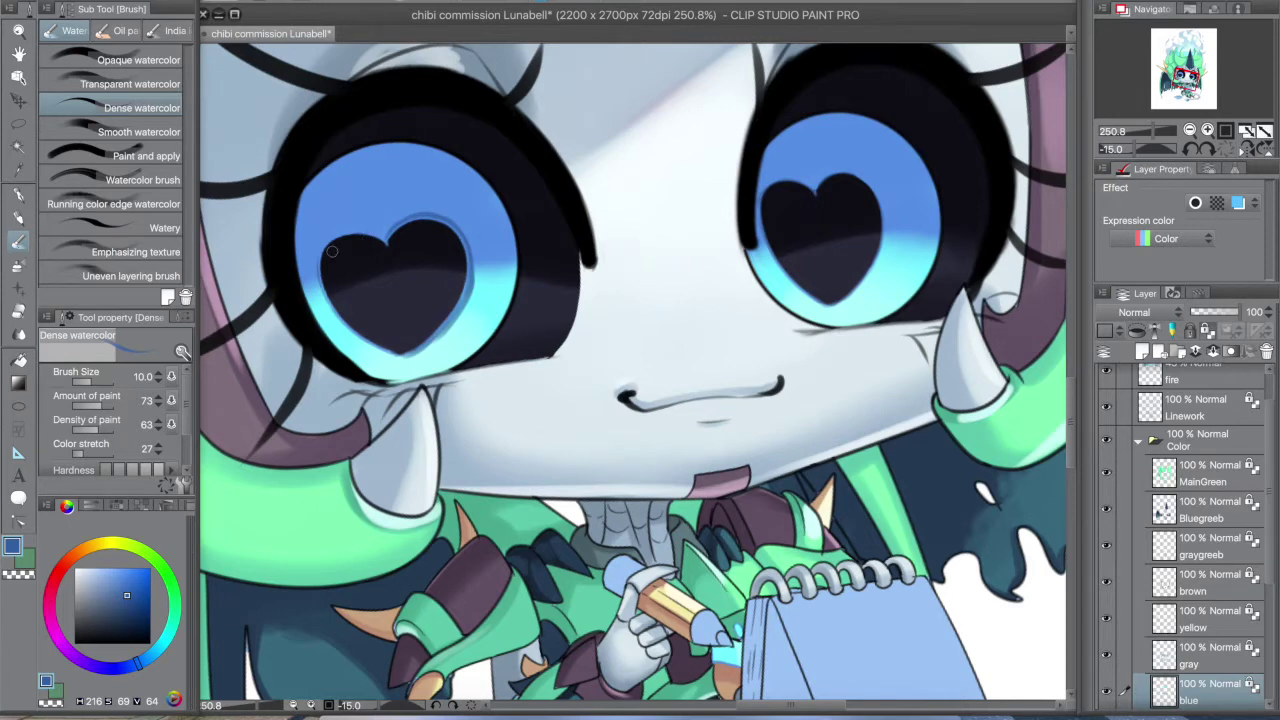
pyautogui.scroll(1, 253, 708)
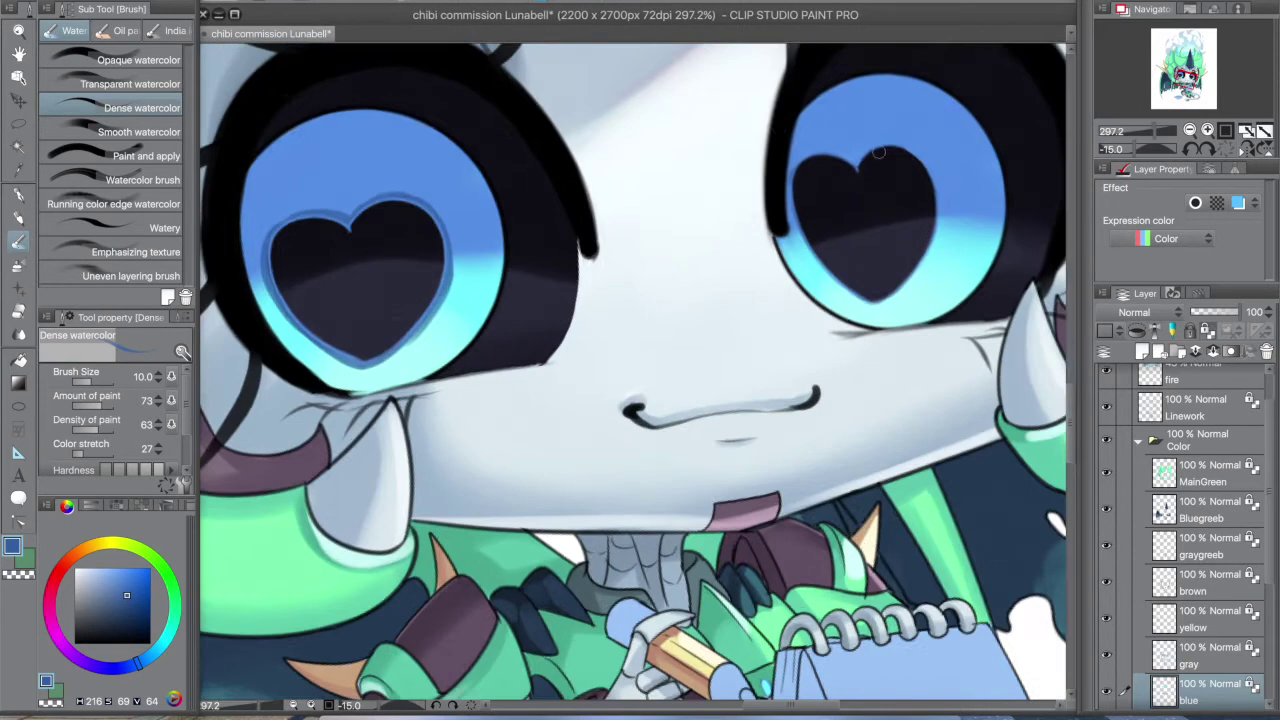
# - Recolor the iris outlines of both eyes in cyan and blue on the face layer with the Turnip pen at size 25
pyautogui.keyDown('ctrl'); pyautogui.keyDown('shift'); pyautogui.click(800, 207); pyautogui.keyUp('shift'); pyautogui.keyUp('ctrl')
pyautogui.press('p')
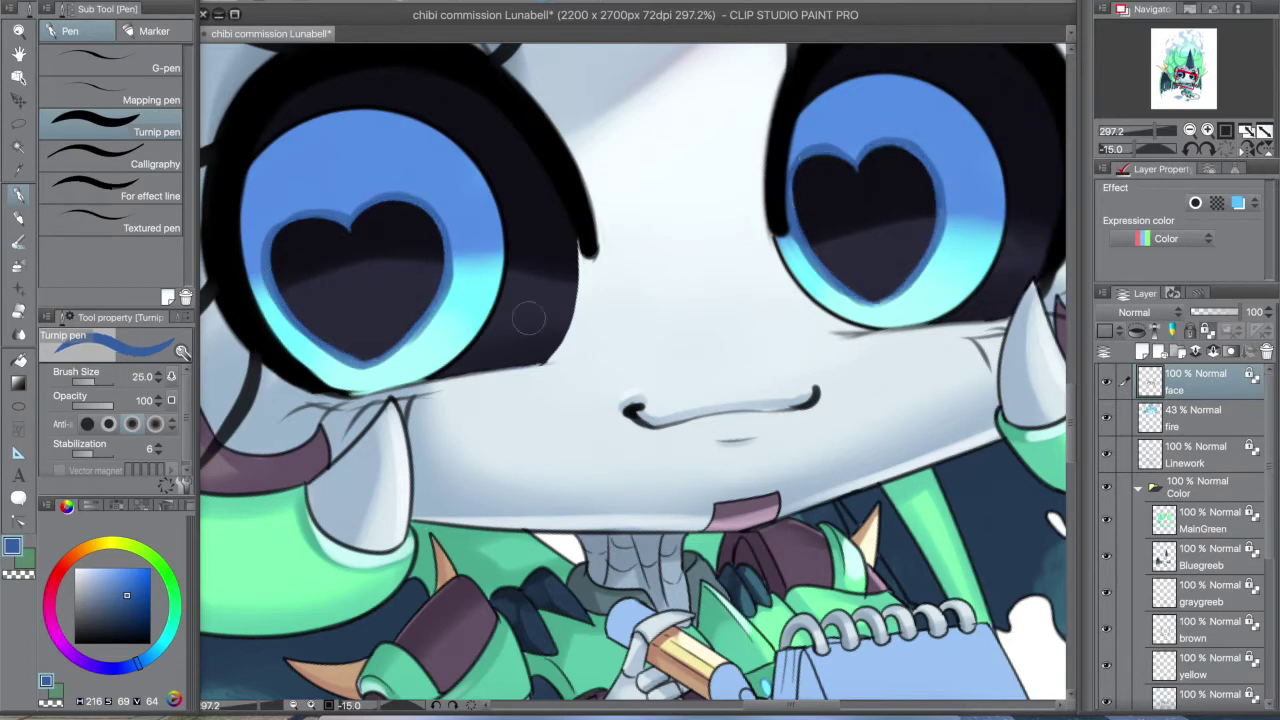
pyautogui.keyDown('alt'); pyautogui.click(330, 355); pyautogui.keyUp('alt')
pyautogui.moveTo(258, 160); pyautogui.dragTo(500, 195)
pyautogui.keyDown('alt'); pyautogui.click(968, 288); pyautogui.keyUp('alt')
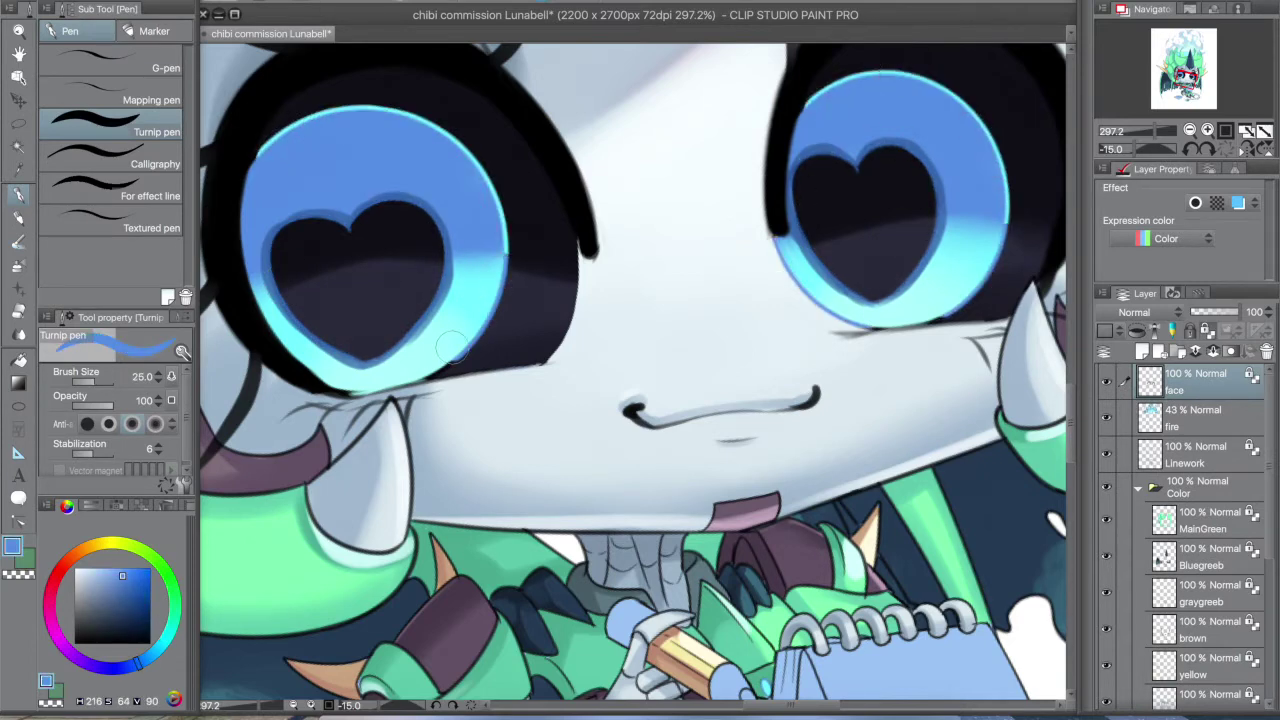
# - Turn off the undercovere layer's blue layer color, collapse the Color folder and select the pencil layer in the extra folder
pyautogui.hotkey('ctrl', '0')
pyautogui.click(1245, 148)
pyautogui.click(1195, 418)
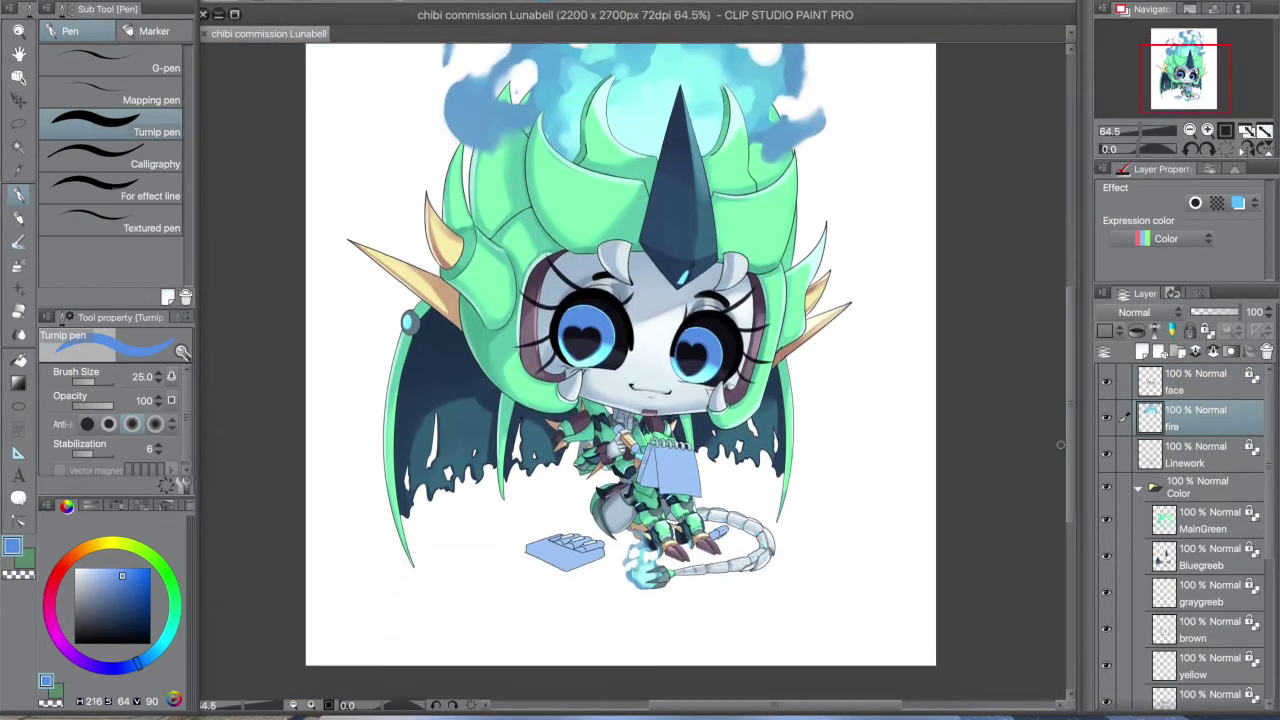
pyautogui.click(1138, 488)
pyautogui.click(1138, 517)
pyautogui.click(1195, 548)
pyautogui.scroll(5, 630, 522)
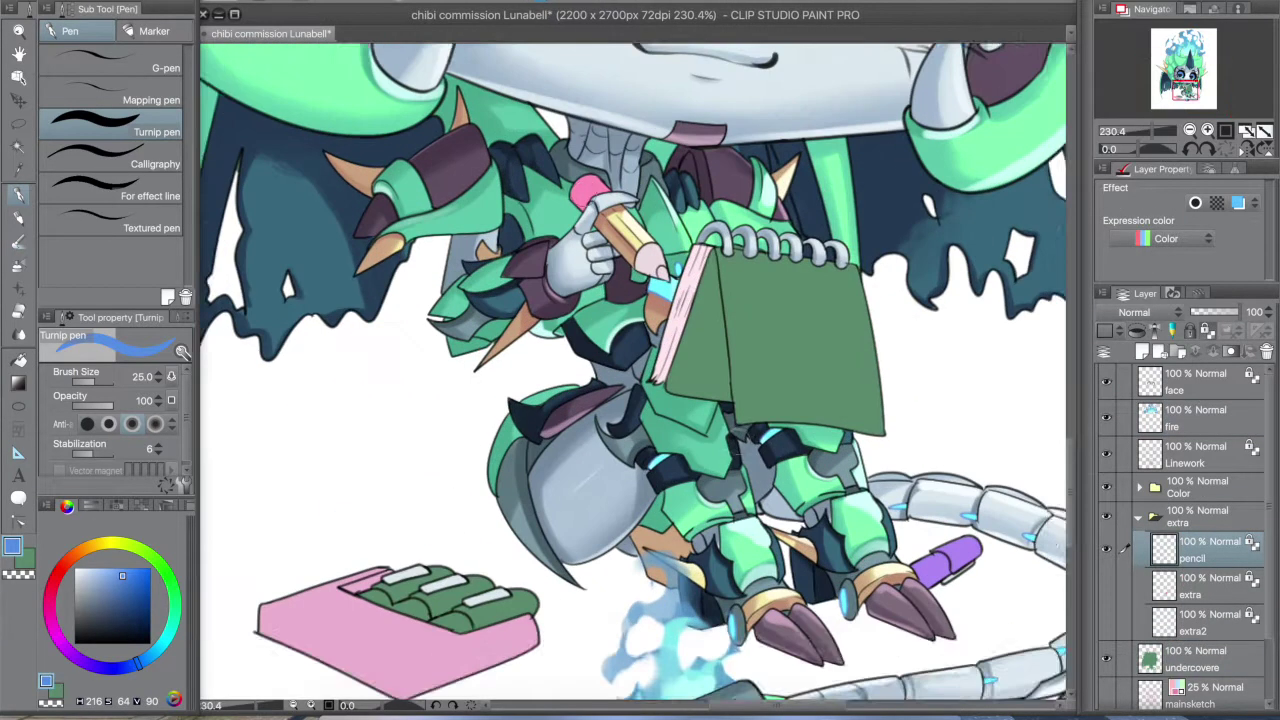
# - Shade the held pencil and the notebook's page edges on the pencil layer with the Smooth watercolor brush at size 15
pyautogui.moveTo(581, 190); pyautogui.dragTo(600, 255)
pyautogui.keyDown('alt'); pyautogui.click(600, 255); pyautogui.keyUp('alt')
pyautogui.press('b')
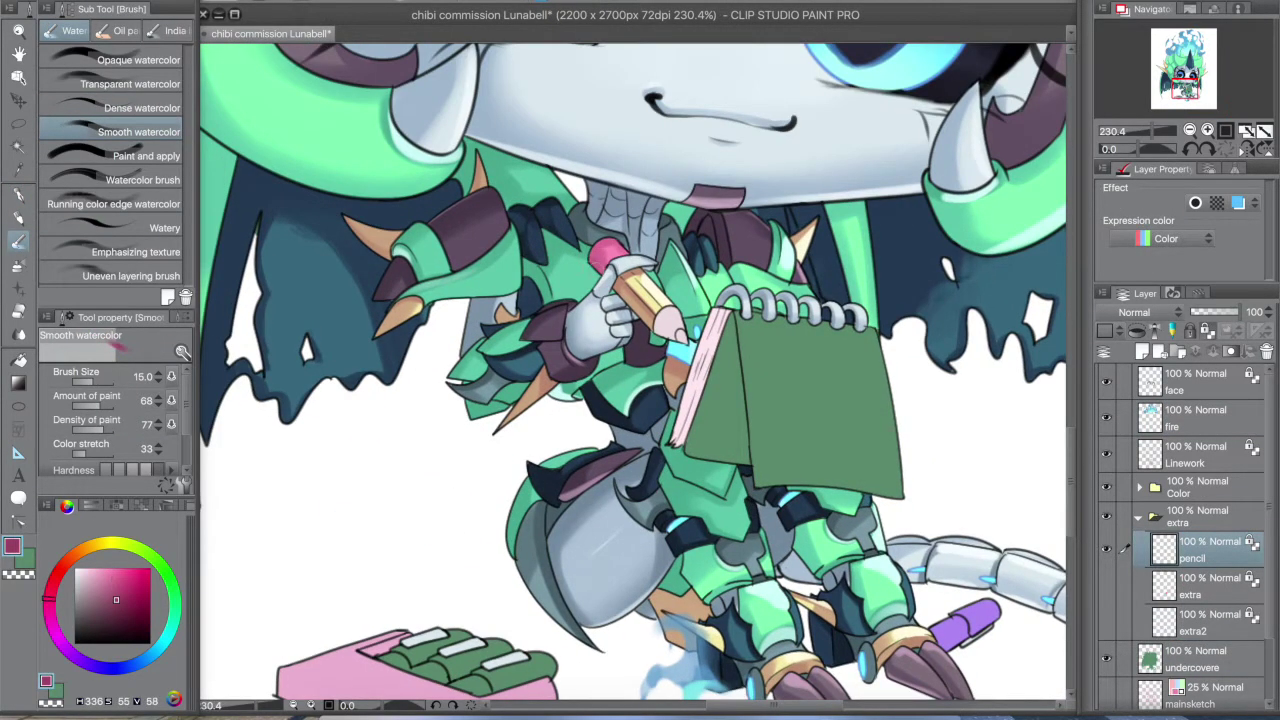
pyautogui.moveTo(240, 706); pyautogui.dragTo(265, 708)
pyautogui.moveTo(785, 255); pyautogui.dragTo(720, 510)
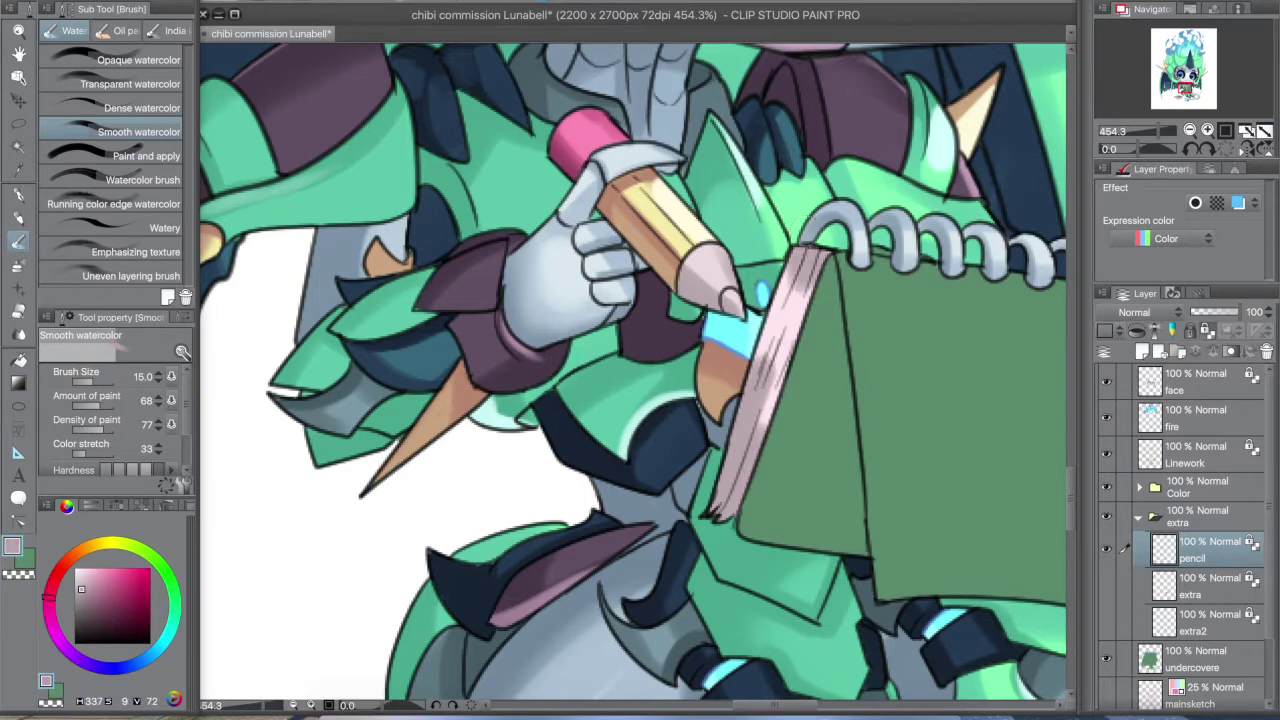
pyautogui.press(',')
# - Shade the sides of the pink marker box in darker pink with the Smooth watercolor brush at size 30
pyautogui.moveTo(265, 706)
pyautogui.mouseDown()
pyautogui.moveTo(215, 706)
pyautogui.moveTo(240, 706)
pyautogui.mouseUp()
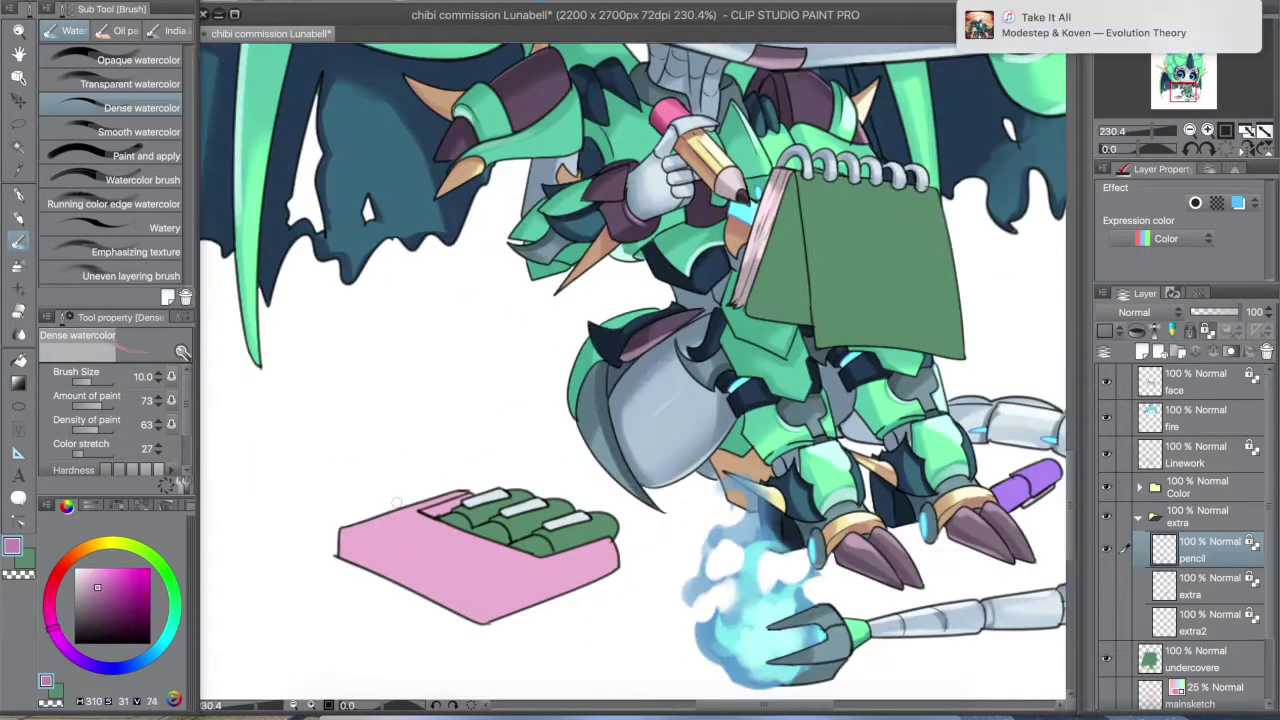
pyautogui.click(142, 132)
pyautogui.moveTo(340, 540); pyautogui.dragTo(620, 550)
pyautogui.scroll(-2, 257, 509)
pyautogui.moveTo(340, 480)
pyautogui.mouseDown()
pyautogui.moveTo(500, 535)
pyautogui.moveTo(506, 521)
pyautogui.mouseUp()
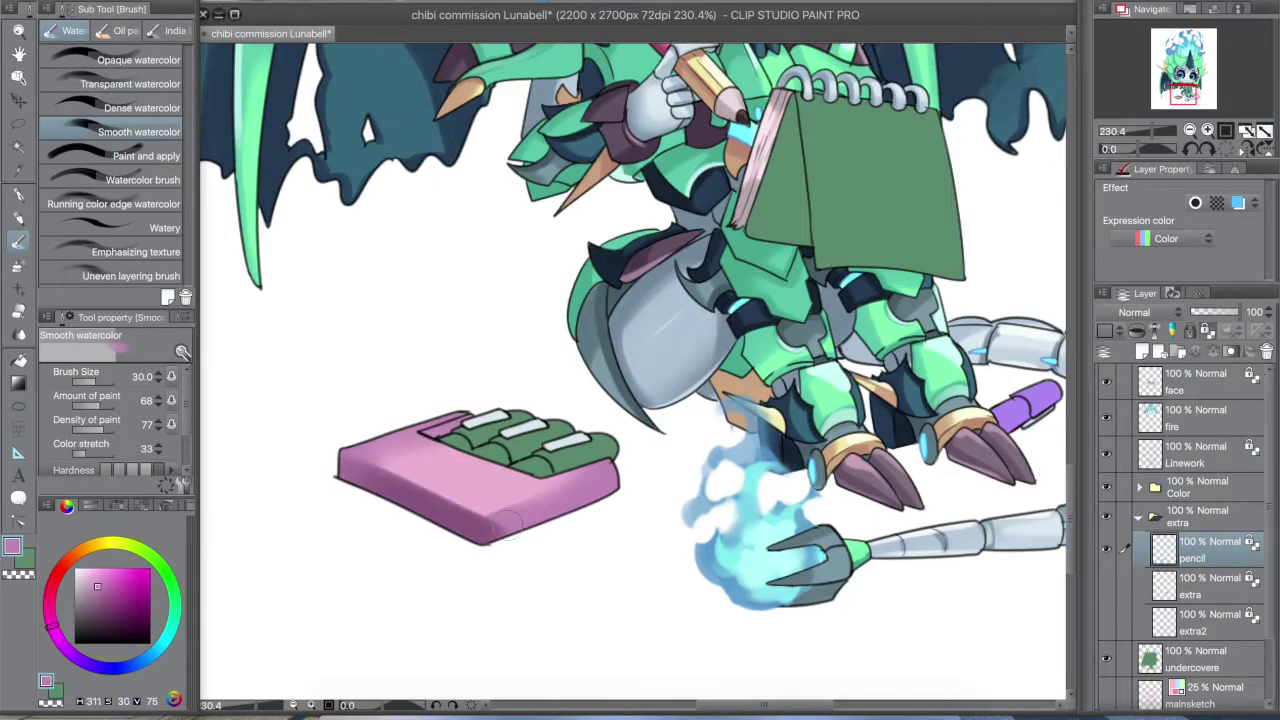
# - Shade the purple marker beside the feet with the Dense watercolor brush at size 10
pyautogui.press('p')
pyautogui.moveTo(640, 380)
pyautogui.mouseDown()
pyautogui.moveTo(422, 375)
pyautogui.moveTo(502, 400)
pyautogui.mouseUp()
pyautogui.press('b')
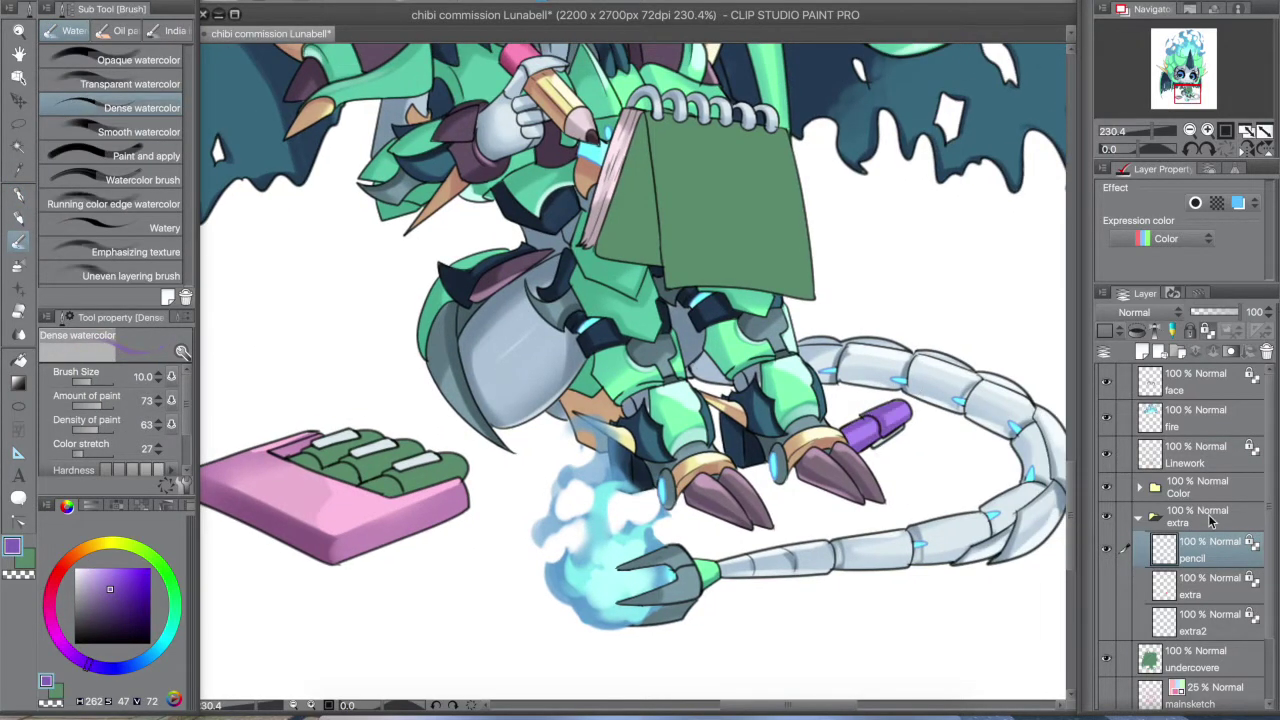
# - Show the extra layer and shade the red notebook cover in darker red with the idk oil paint brush at size 80
pyautogui.scroll(-2, 1210, 521)
pyautogui.click(117, 590)
pyautogui.click(1210, 510)
pyautogui.click(1106, 510)
pyautogui.moveTo(700, 150)
pyautogui.mouseDown()
pyautogui.moveTo(760, 250)
pyautogui.moveTo(750, 290)
pyautogui.mouseUp()
pyautogui.click(120, 30)
pyautogui.moveTo(640, 300); pyautogui.dragTo(634, 500)
pyautogui.moveTo(680, 370); pyautogui.dragTo(695, 383)
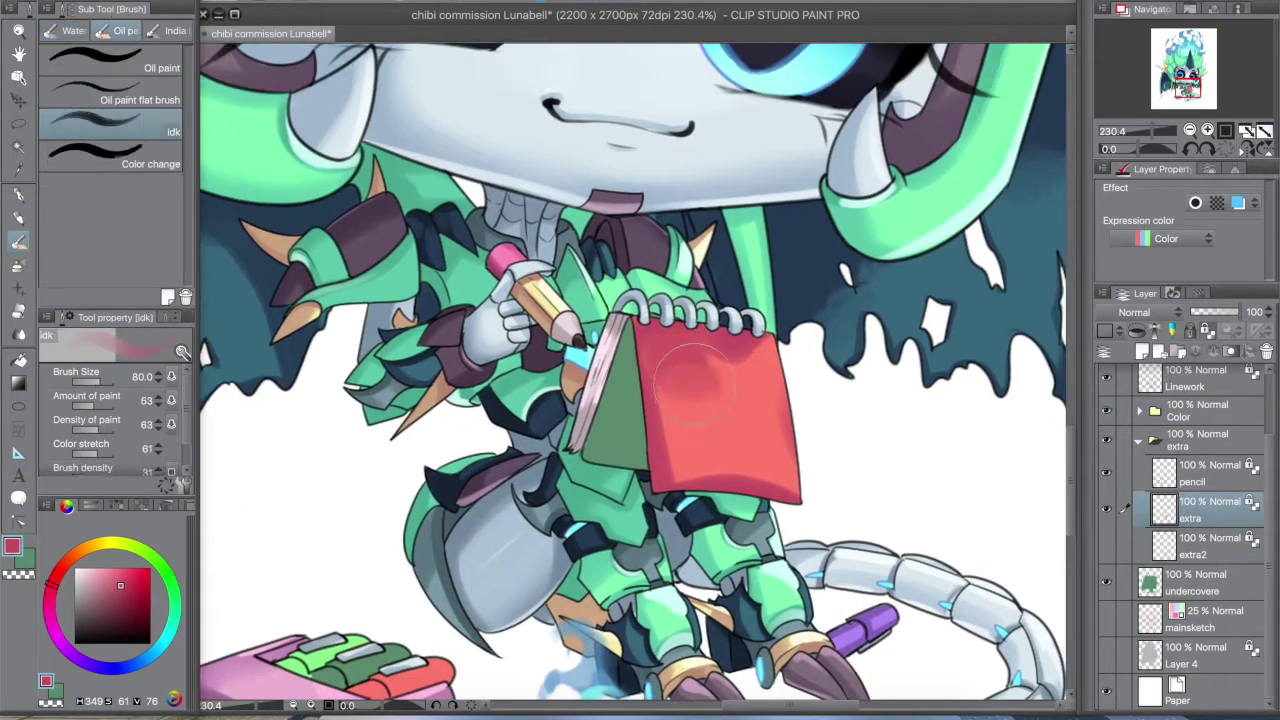
# - Refine the shading along the red notebook cover's edges and below the rings with the idk brush at size 30
pyautogui.press('[')
pyautogui.press('[')
pyautogui.press('[')
pyautogui.press('[')
pyautogui.press('[')
pyautogui.moveTo(817, 396); pyautogui.dragTo(922, 241)
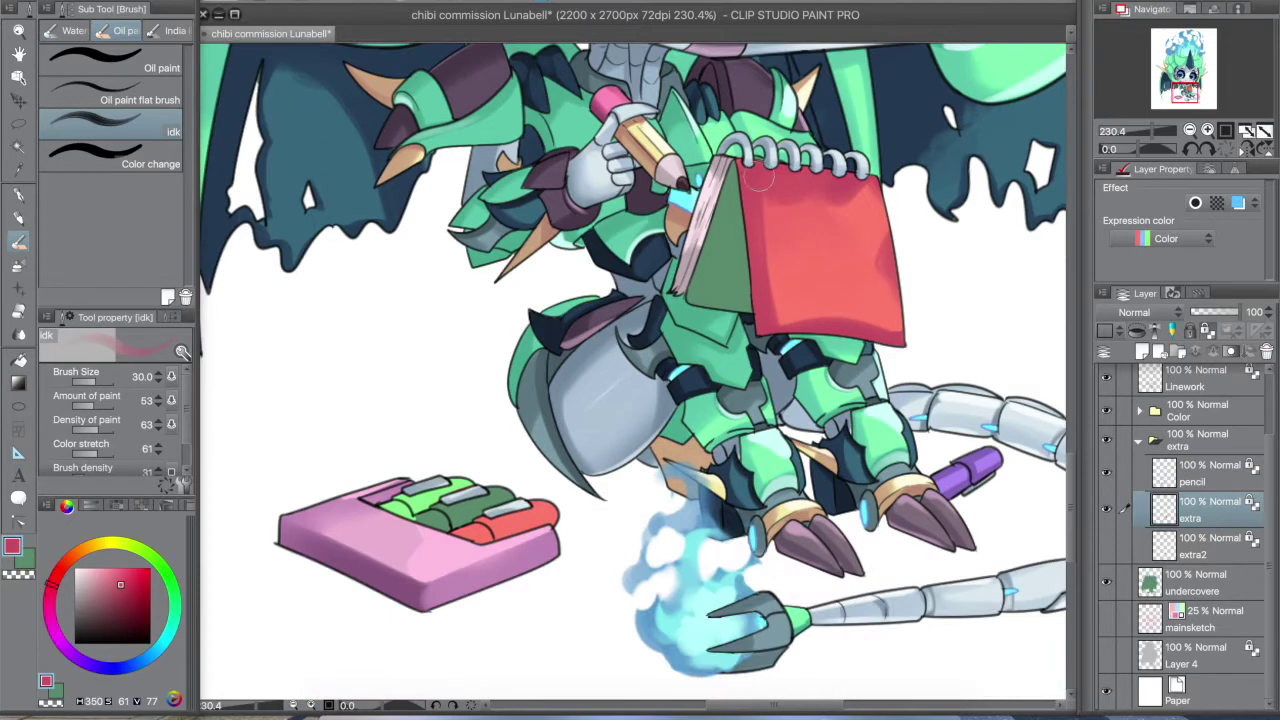
# - Shade the green and pink markers in the box with the Smooth watercolor brush at size 15, using the extra2 layer for the pink one
pyautogui.click(70, 30)
pyautogui.press('x')
pyautogui.moveTo(420, 515); pyautogui.dragTo(505, 505)
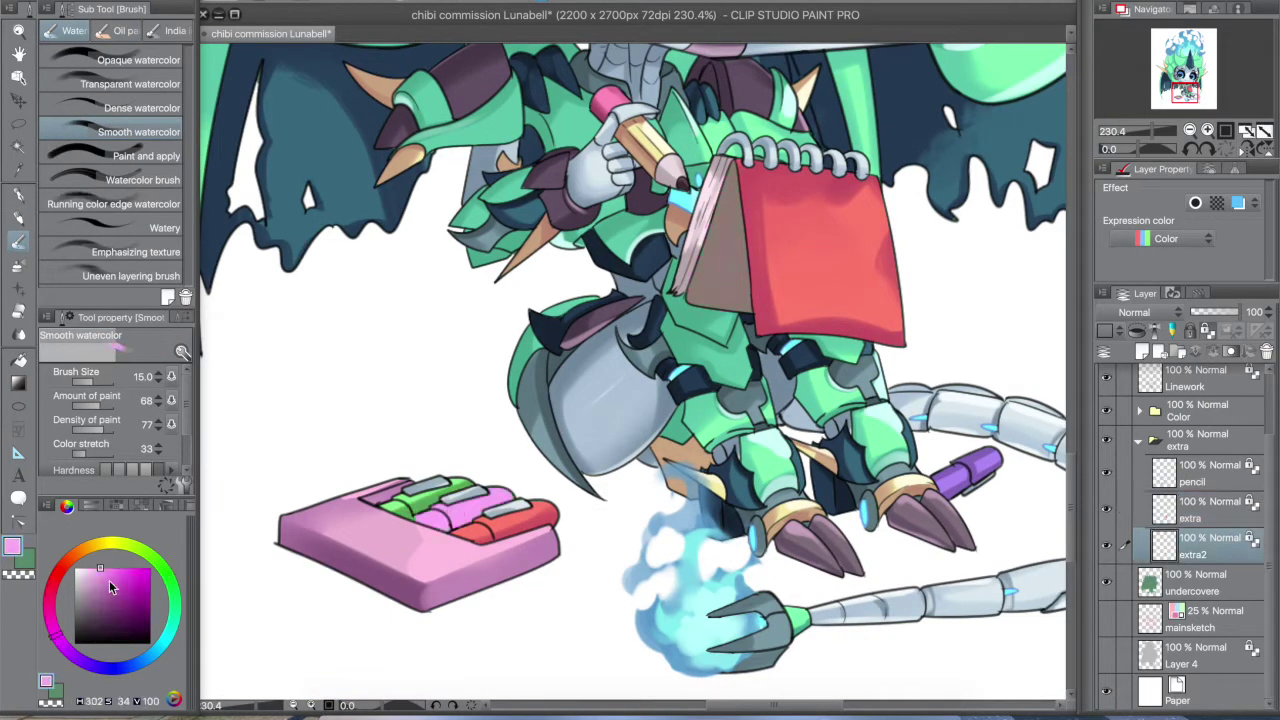
# - Shade the notebook's brown back cover on the extra2 layer with watercolor brushes, darkest near the pages
pyautogui.click(113, 203)
pyautogui.moveTo(712, 275)
pyautogui.mouseDown()
pyautogui.moveTo(722, 185)
pyautogui.moveTo(725, 262)
pyautogui.mouseUp()
pyautogui.press(',')
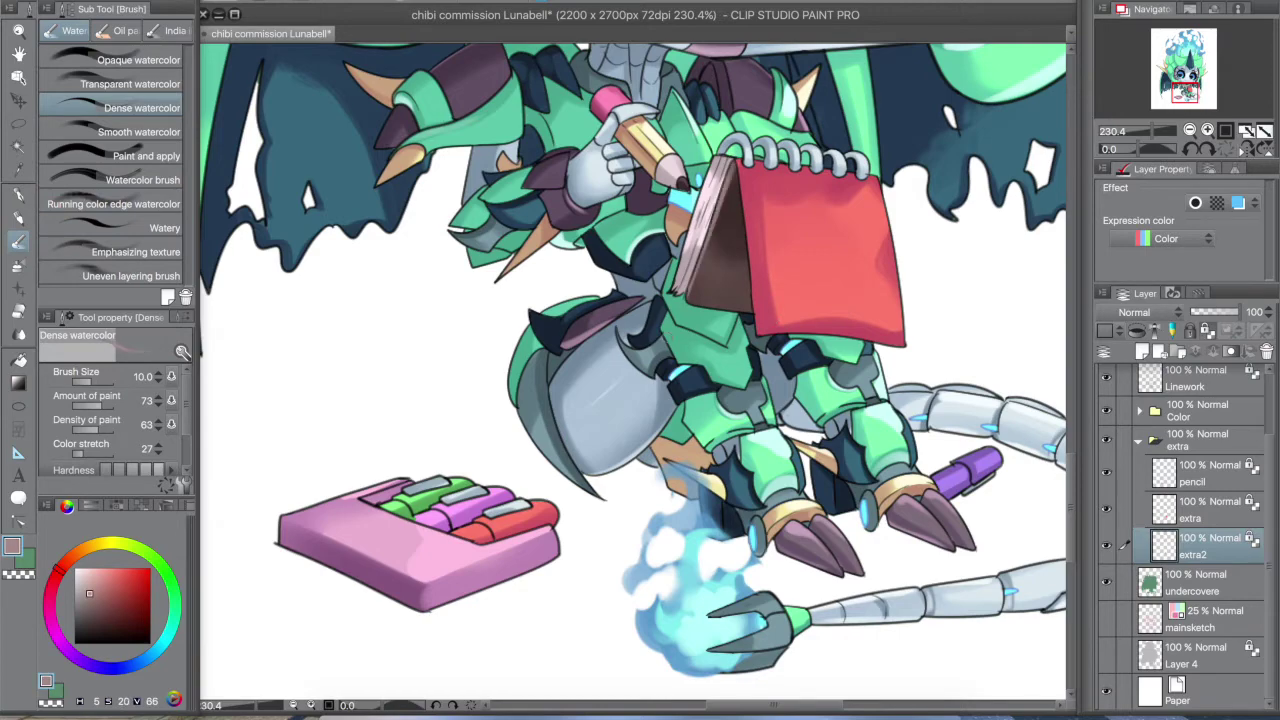
# - Touch up the red notebook cover on the extra layer in light red with the Dense watercolor brush at size 10
pyautogui.scroll(-5, 700, 350)
pyautogui.scroll(6, 700, 350)
pyautogui.keyDown('ctrl'); pyautogui.click(700, 350); pyautogui.keyUp('ctrl')
pyautogui.keyDown('alt'); pyautogui.click(700, 350); pyautogui.keyUp('alt')
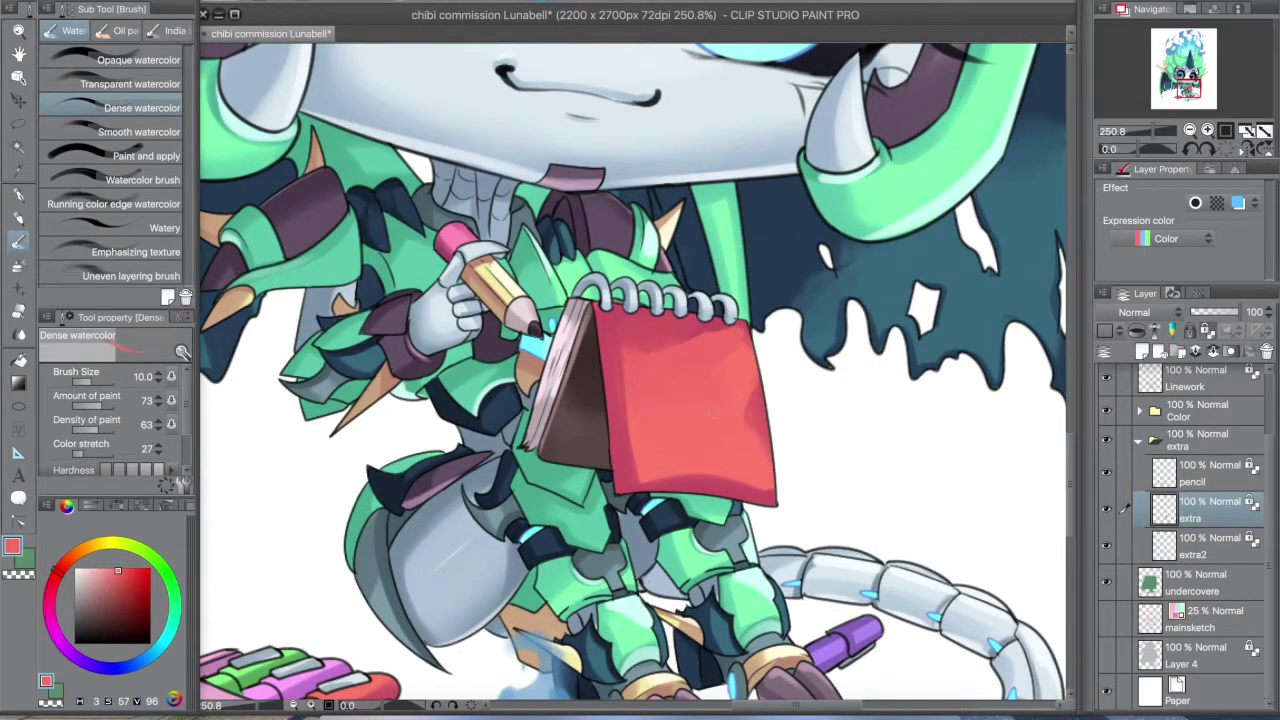
pyautogui.scroll(-5, 630, 370)
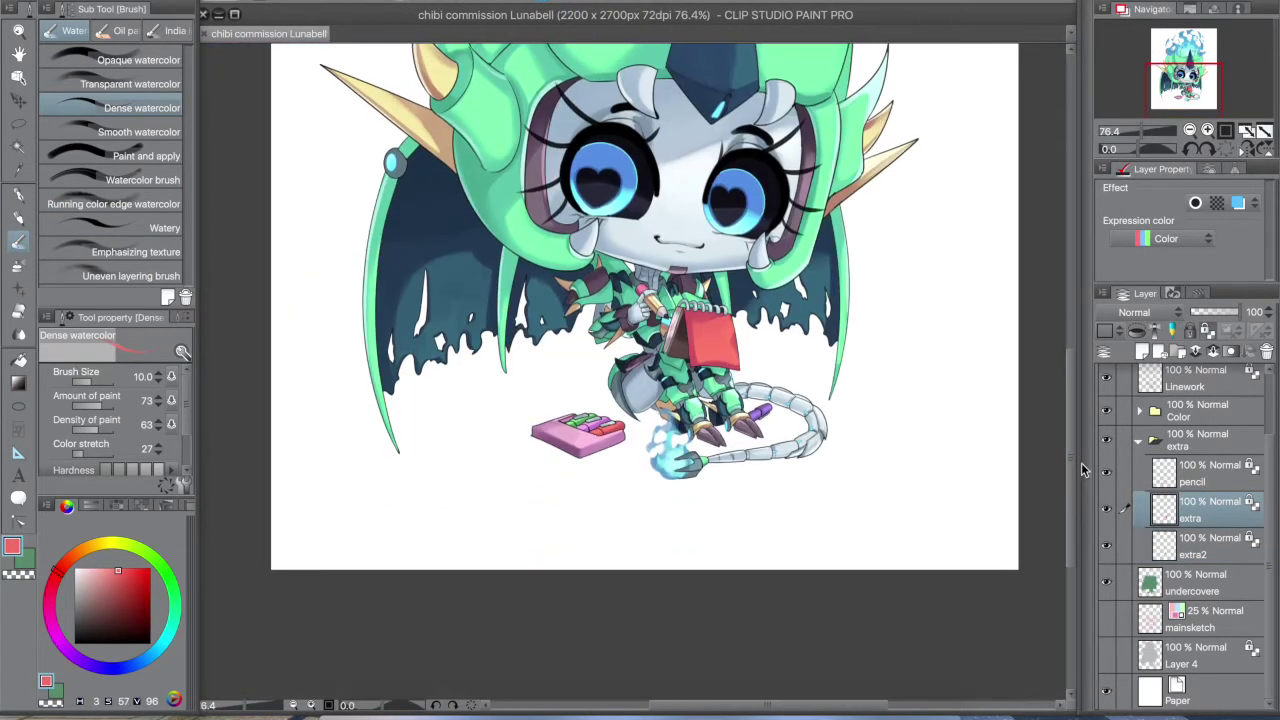
# - Add light green and light pink highlights to the boxed markers with the Turnip pen at size 6 on their own layers
pyautogui.scroll(5, 630, 370)
pyautogui.press('p')
pyautogui.keyDown('alt'); pyautogui.click(505, 535); pyautogui.keyUp('alt')
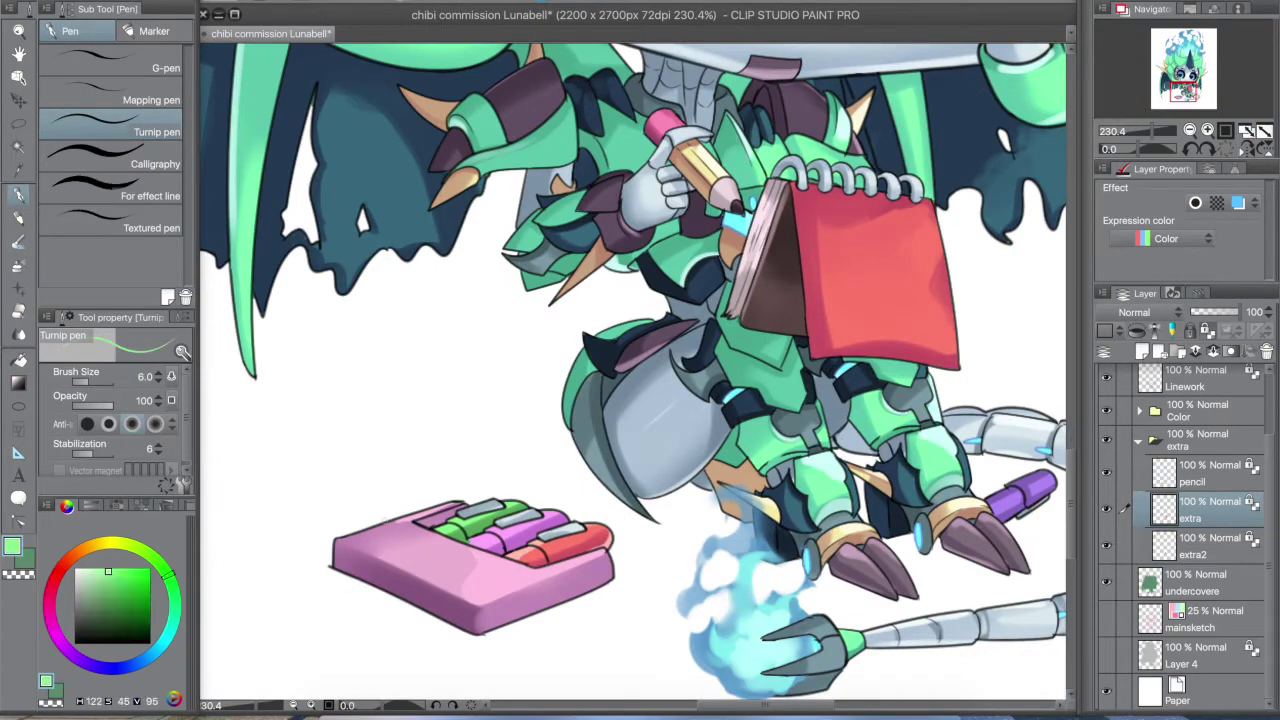
pyautogui.keyDown('alt'); pyautogui.click(1022, 490); pyautogui.keyUp('alt')
pyautogui.keyDown('ctrl'); pyautogui.keyDown('shift'); pyautogui.click(1022, 490); pyautogui.keyUp('shift'); pyautogui.keyUp('ctrl')
pyautogui.keyDown('alt'); pyautogui.click(470, 560); pyautogui.keyUp('alt')
pyautogui.keyDown('ctrl'); pyautogui.keyDown('shift'); pyautogui.click(470, 560); pyautogui.keyUp('shift'); pyautogui.keyUp('ctrl')
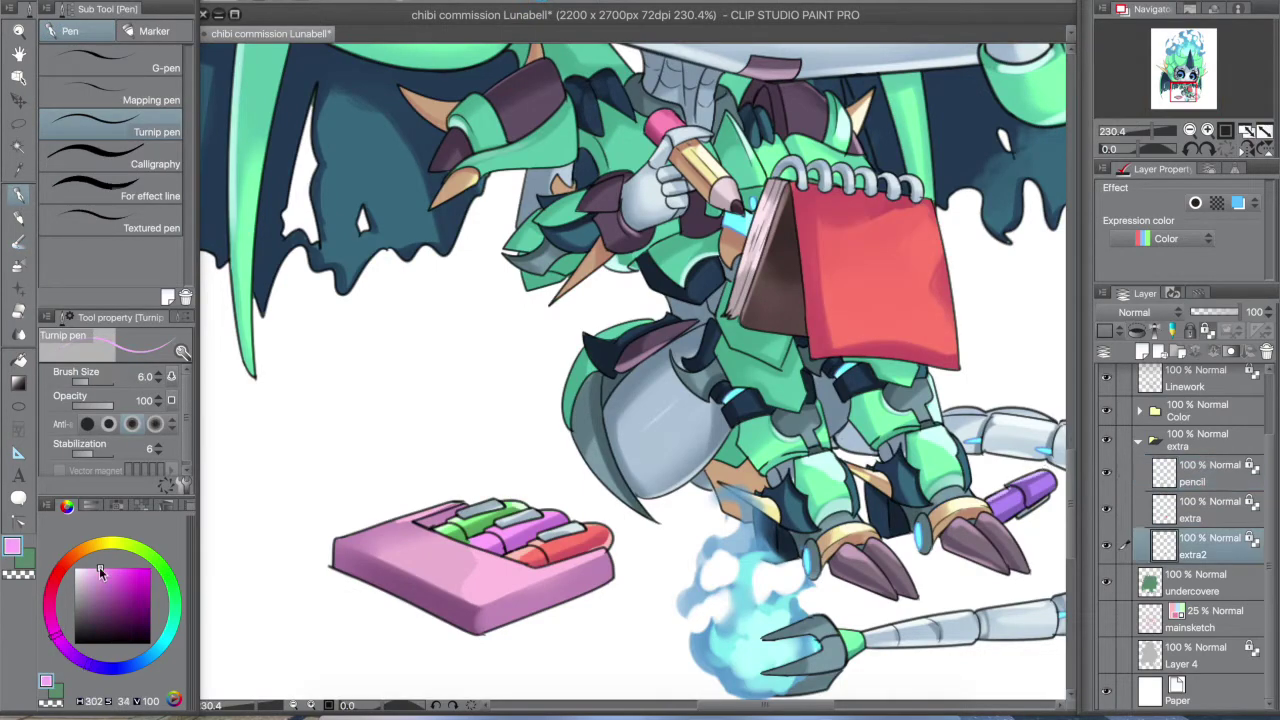
# - Show only the undercovere layer above the paper and auto-select the character's green silhouette
pyautogui.hotkey('ctrl', '0')
pyautogui.click(1138, 440)
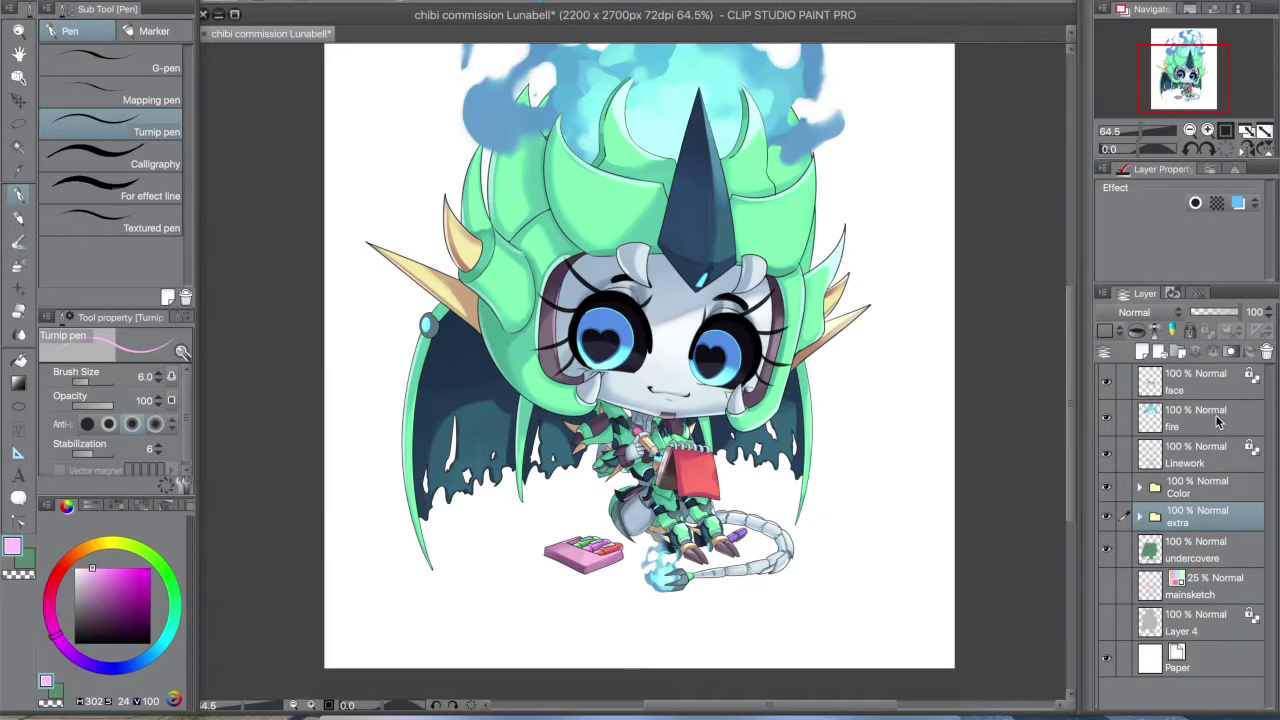
pyautogui.click(1106, 416)
pyautogui.keyDown('alt'); pyautogui.click(1106, 549); pyautogui.keyUp('alt')
pyautogui.press('w')
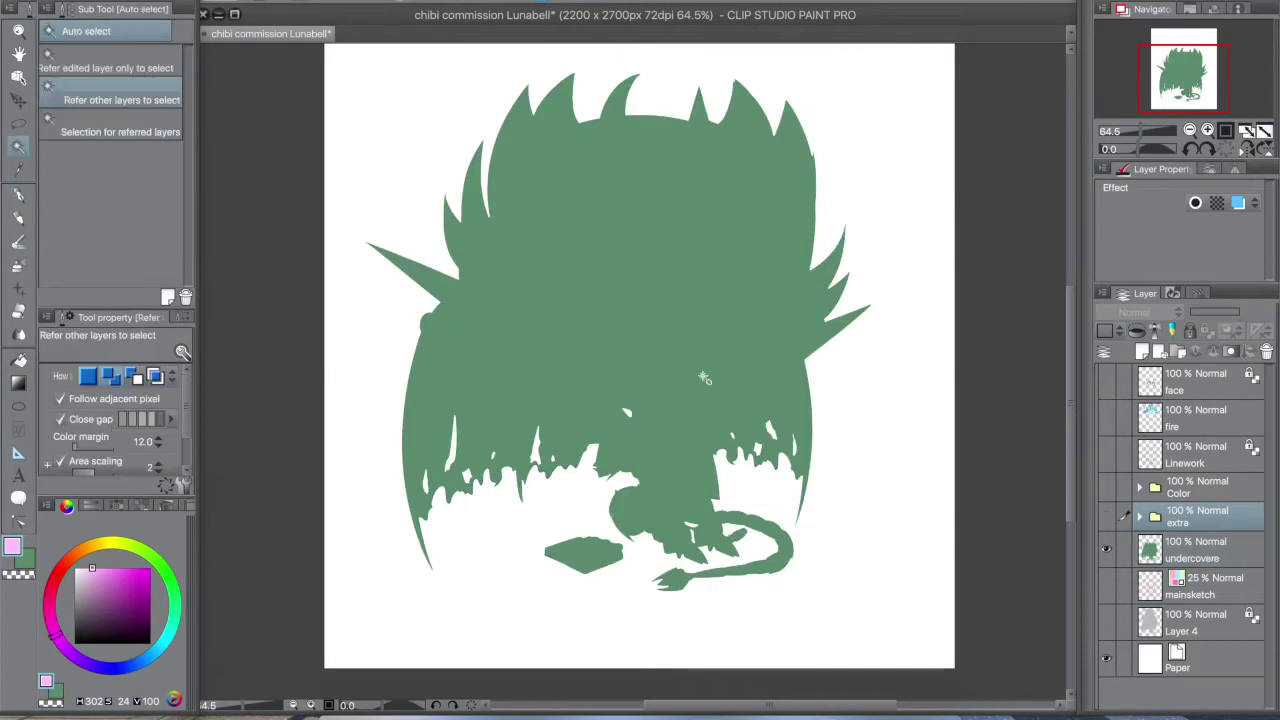
pyautogui.keyDown('ctrl'); pyautogui.keyDown('shift'); pyautogui.click(690, 384); pyautogui.keyUp('shift'); pyautogui.keyUp('ctrl')
pyautogui.click(662, 395)
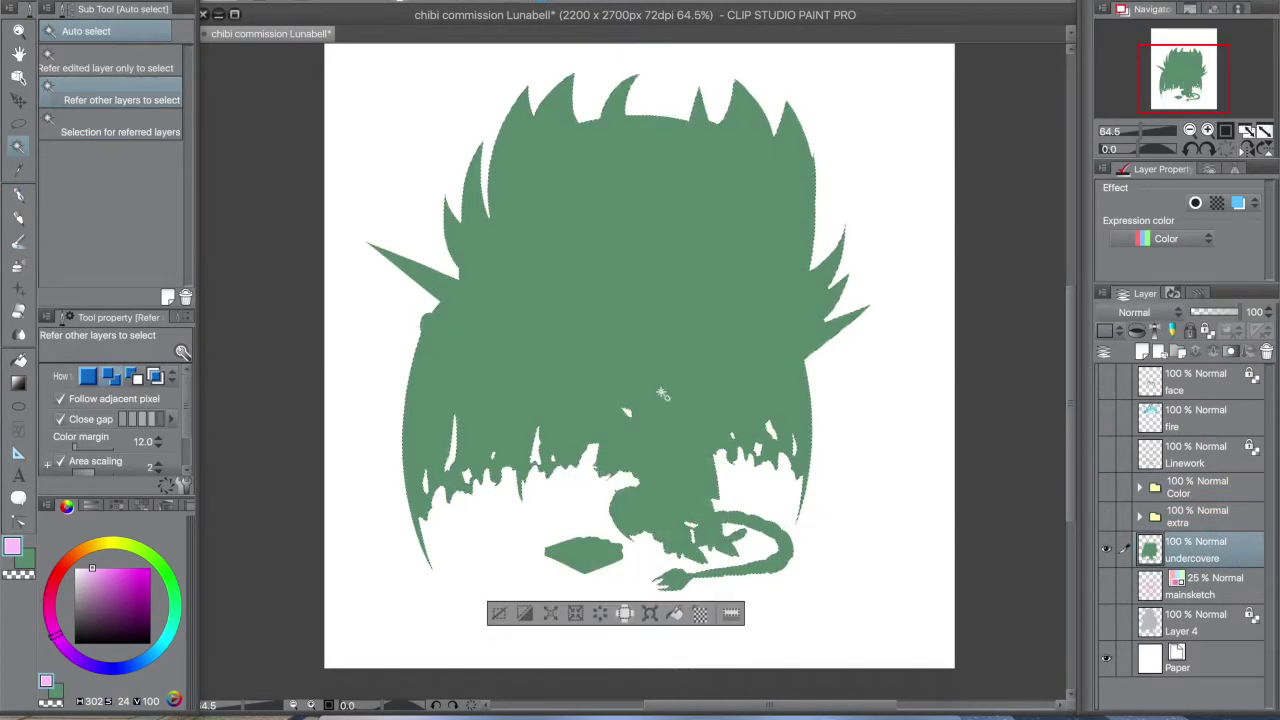
# - Show all artwork layers again and add a top layer in Soft light mode filled with pink inside the selection
pyautogui.keyDown('alt'); pyautogui.click(1106, 549); pyautogui.keyUp('alt')
pyautogui.click(1142, 351)
pyautogui.click(1134, 312)
pyautogui.click(1140, 520)
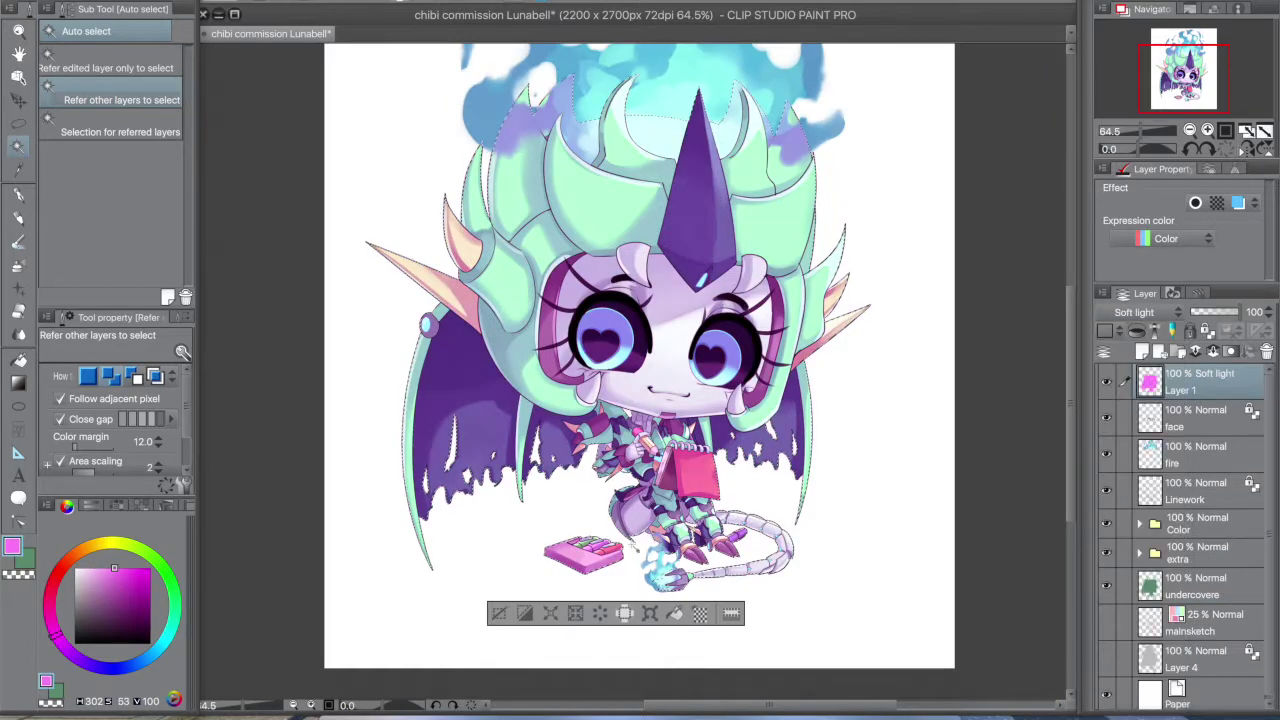
# - Replace the pink tint on the character's shadowed side and wing with indigo using the Highlight airbrush at size 500
pyautogui.press('b')
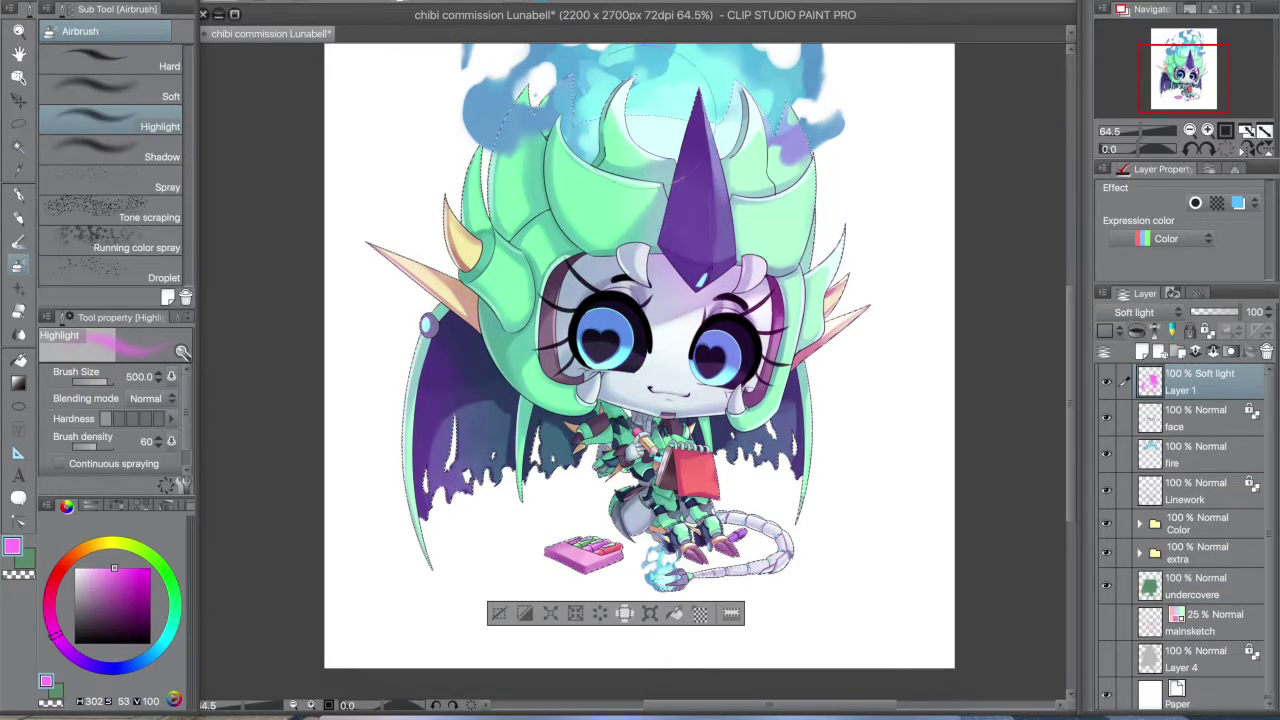
pyautogui.keyDown('ctrl'); pyautogui.keyDown('shift'); pyautogui.click(460, 300); pyautogui.keyUp('shift'); pyautogui.keyUp('ctrl')
pyautogui.click(1200, 381)
pyautogui.click(114, 568)
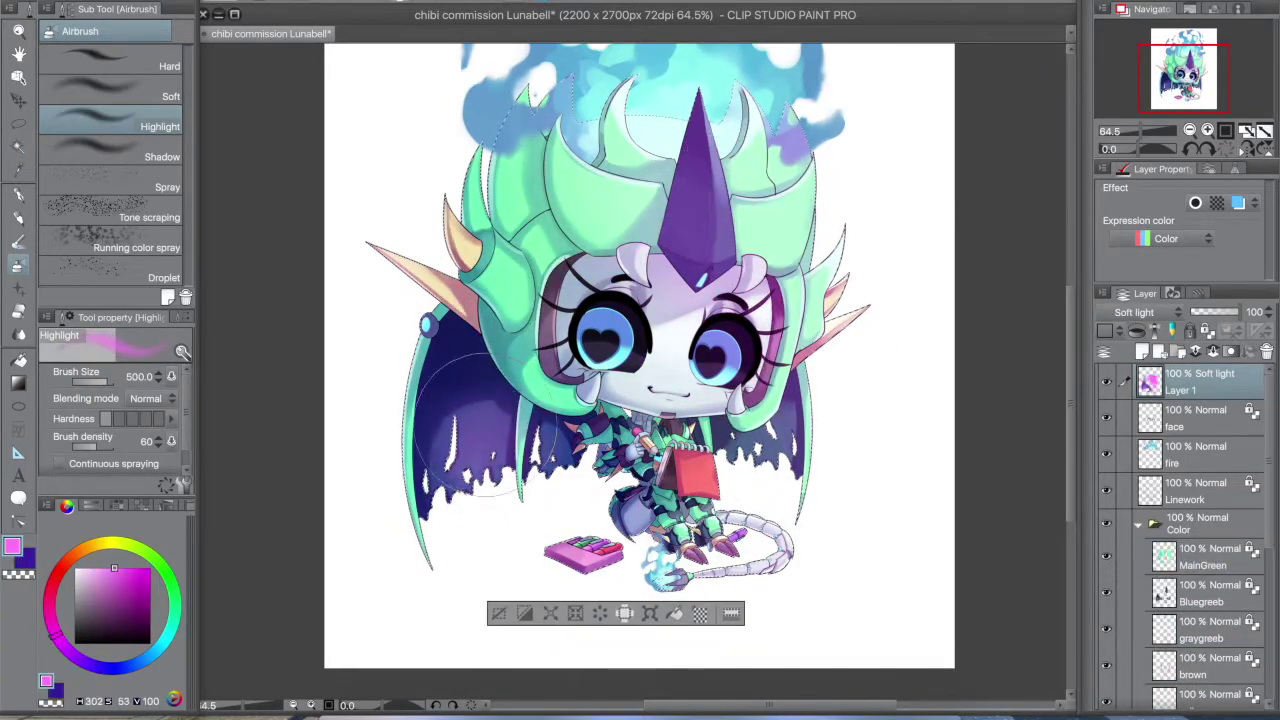
# - Airbrush indigo shadows onto the face, headpiece and body details with the Highlight airbrush at size 70
pyautogui.moveTo(225, 706); pyautogui.dragTo(277, 706)
pyautogui.press('x')
pyautogui.press('[')
pyautogui.press('[')
pyautogui.press('[')
pyautogui.press('[')
pyautogui.press('[')
pyautogui.press('[')
pyautogui.moveTo(640, 450); pyautogui.dragTo(670, 295)
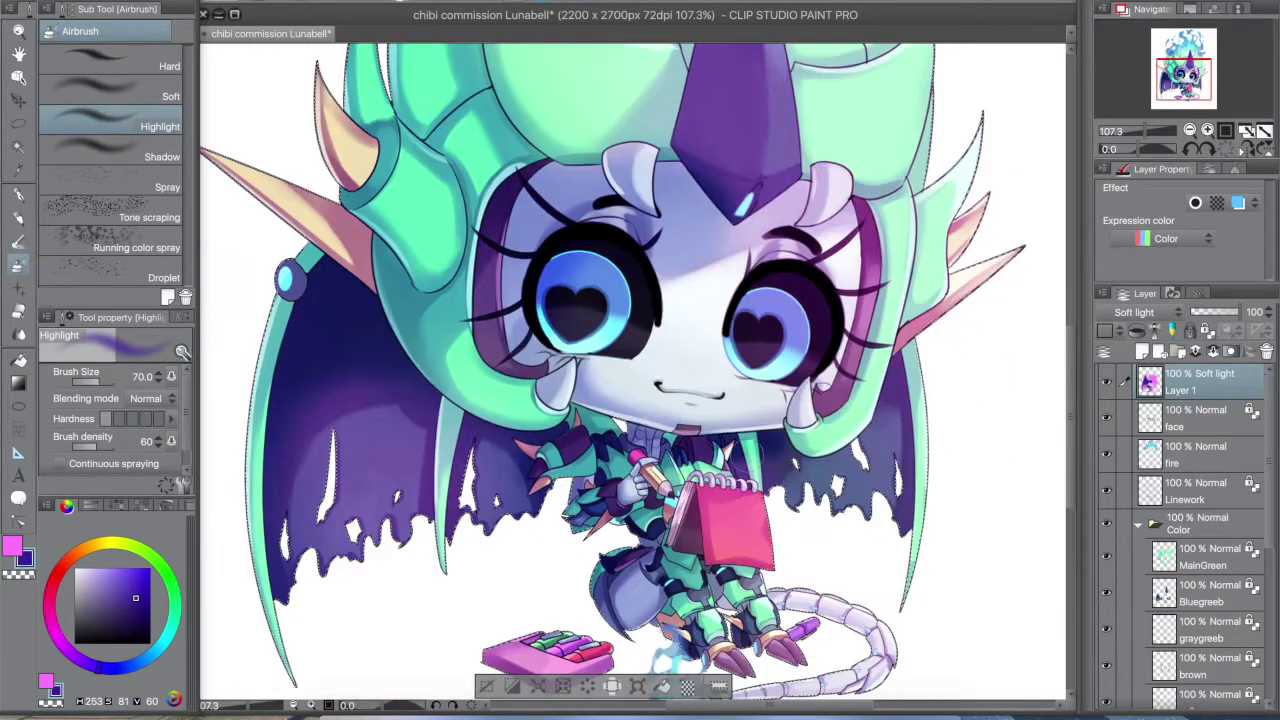
# - Smooth the tints on the head with the Blend tool at size 170 and airbrush more indigo onto the lower body
pyautogui.press('j')
pyautogui.scroll(-3, 633, 374)
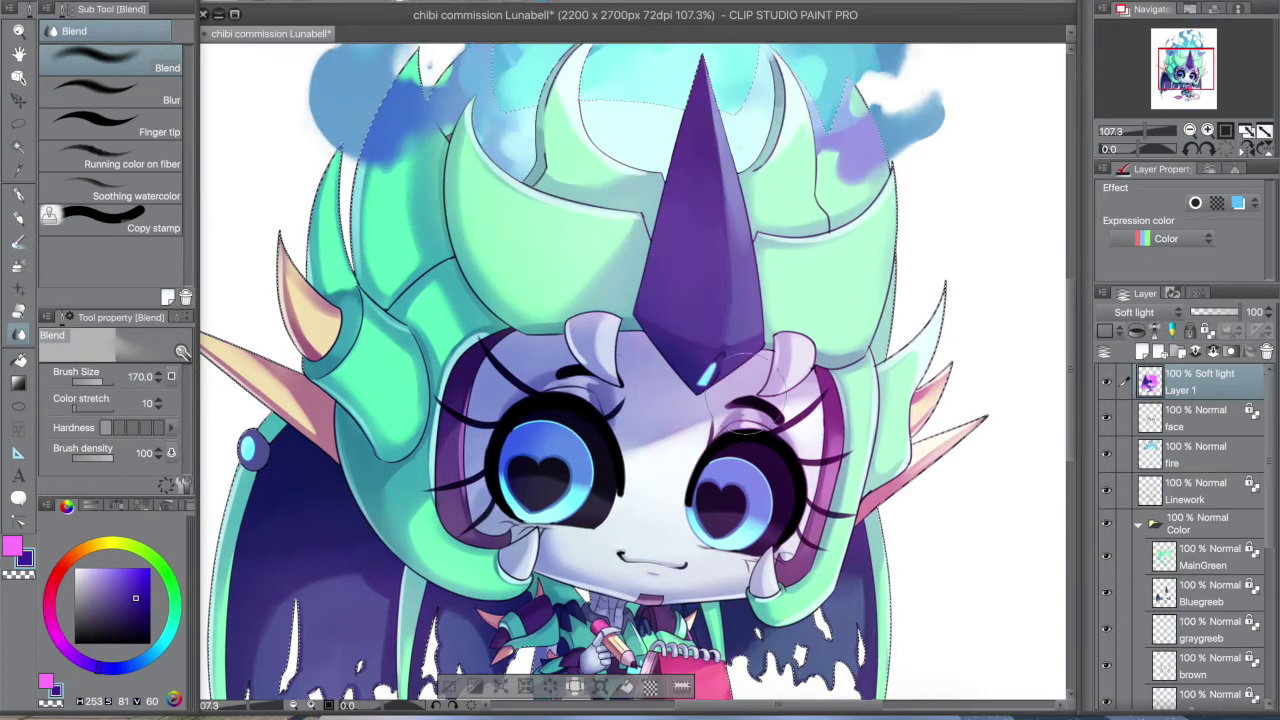
pyautogui.press('b')
pyautogui.keyDown('alt'); pyautogui.click(800, 426); pyautogui.keyUp('alt')
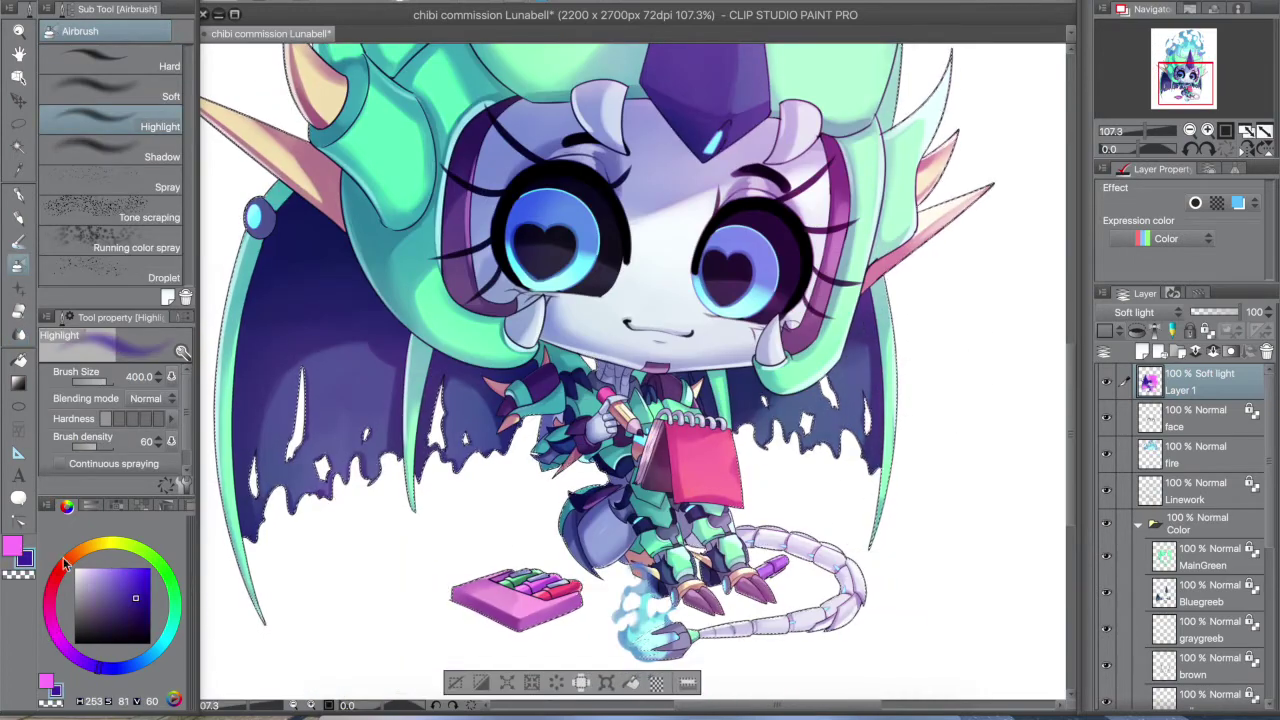
pyautogui.scroll(-2, 815, 510)
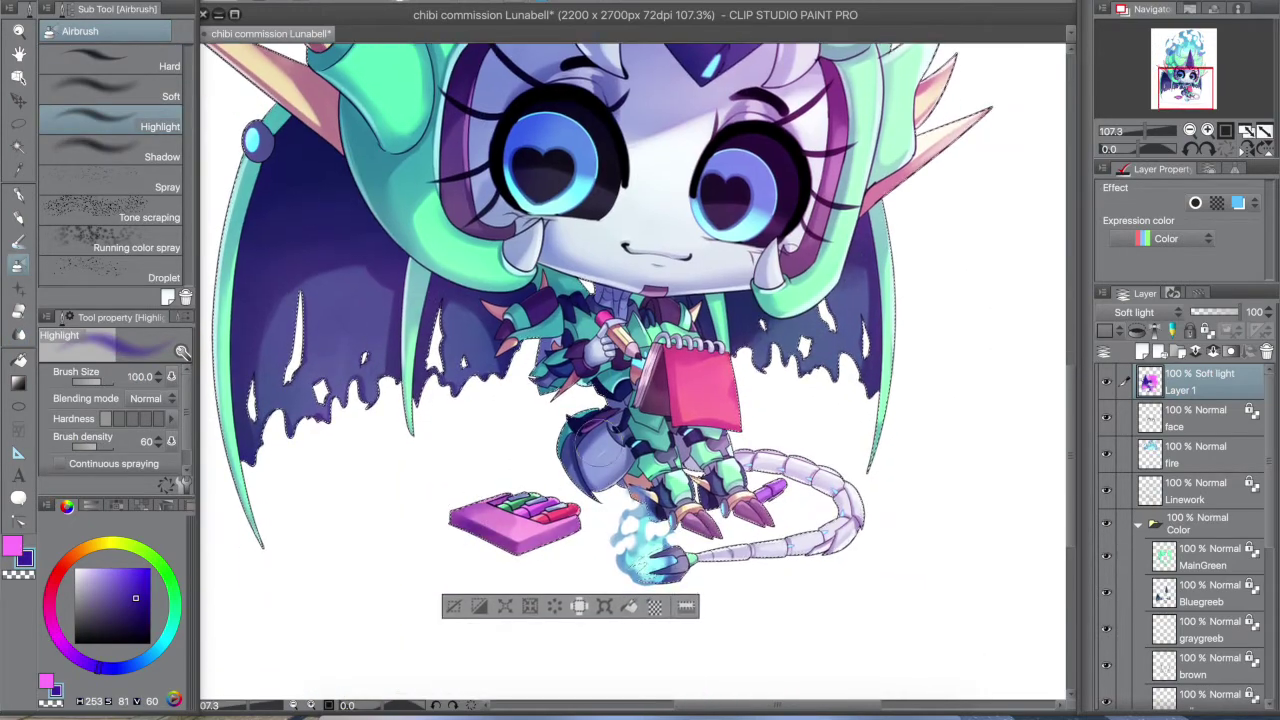
pyautogui.scroll(3, 815, 510)
pyautogui.scroll(-4, 640, 370)
pyautogui.scroll(4, 640, 370)
# - Lower the Soft light layer's opacity to 88% and add a new layer above it in Add (Glow) mode
pyautogui.moveTo(1241, 312); pyautogui.dragTo(1237, 320)
pyautogui.hotkey('ctrl', 'shift', 'n')
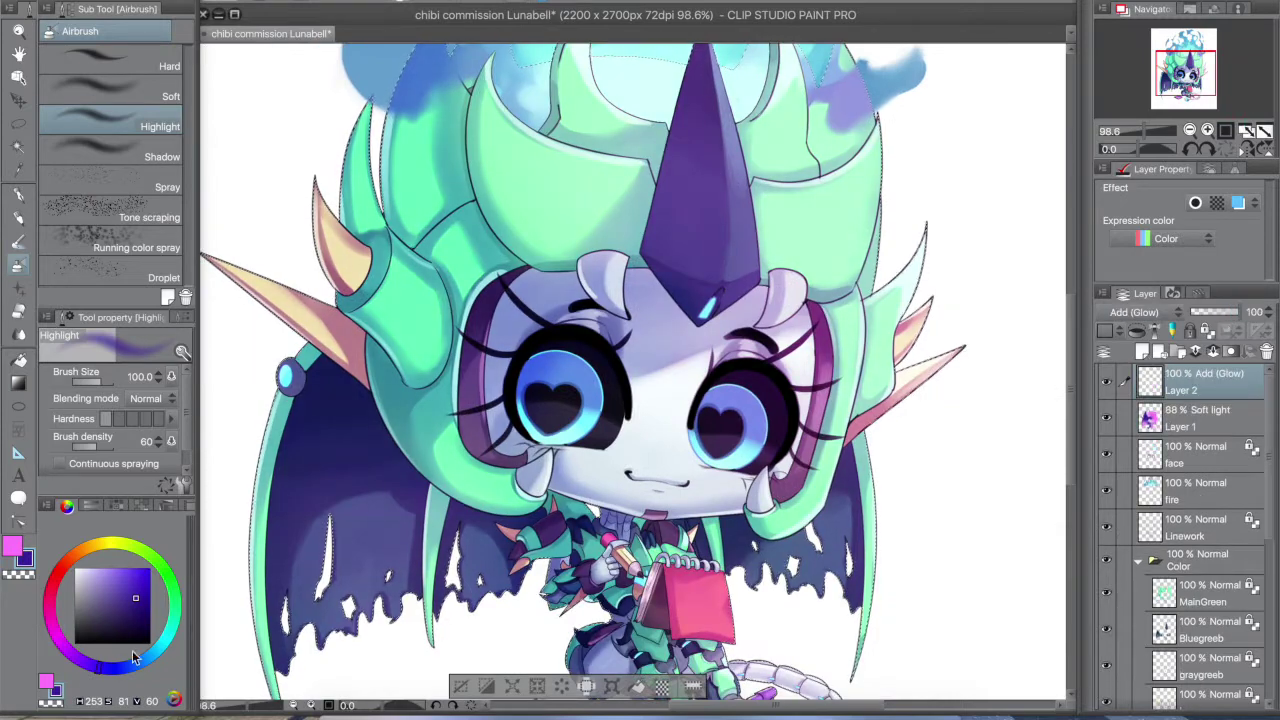
# - Airbrush a blue glow over both eyes and the horn's gem on the Add (Glow) layer
pyautogui.click(134, 580)
pyautogui.moveTo(540, 380)
pyautogui.mouseDown()
pyautogui.moveTo(740, 420)
pyautogui.moveTo(740, 460)
pyautogui.moveTo(600, 420)
pyautogui.mouseUp()
pyautogui.moveTo(700, 410); pyautogui.dragTo(740, 430)
pyautogui.click(708, 308)
# - Airbrush a blue glow onto the cyan chest and leg details with the Highlight airbrush at size 40
pyautogui.scroll(-5, 697, 313)
pyautogui.scroll(1, 640, 400)
pyautogui.press('[')
pyautogui.press('[')
pyautogui.press('[')
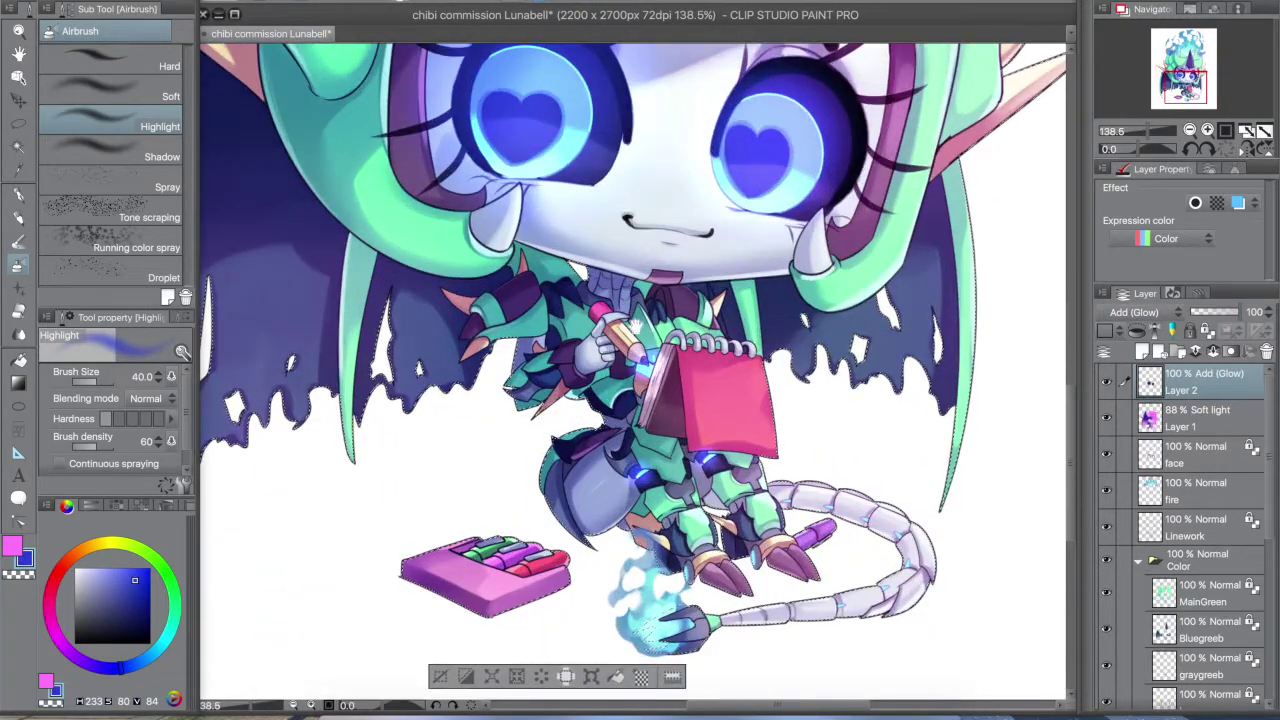
# - Add the head flame to the selection with Auto select and fill in its missed patches with the Lasso
pyautogui.scroll(2, 462, 370)
pyautogui.scroll(10, 462, 370)
pyautogui.press('w')
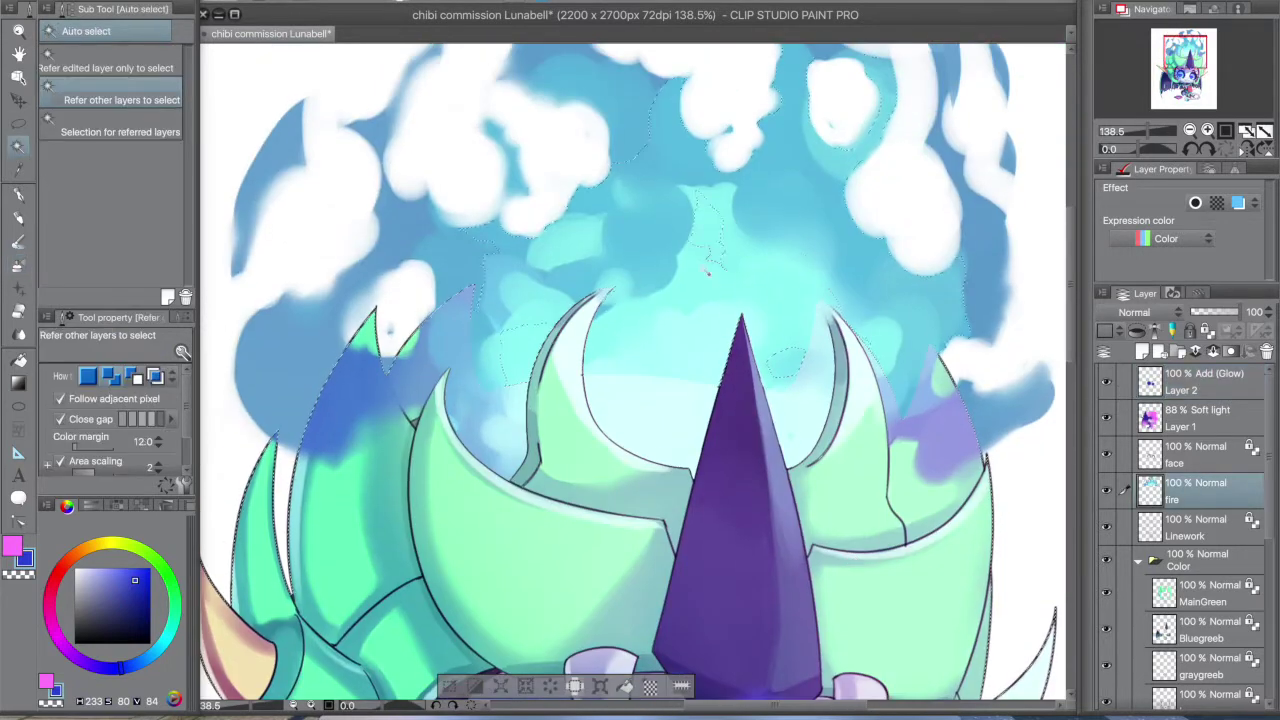
pyautogui.hotkey('ctrl', '-')
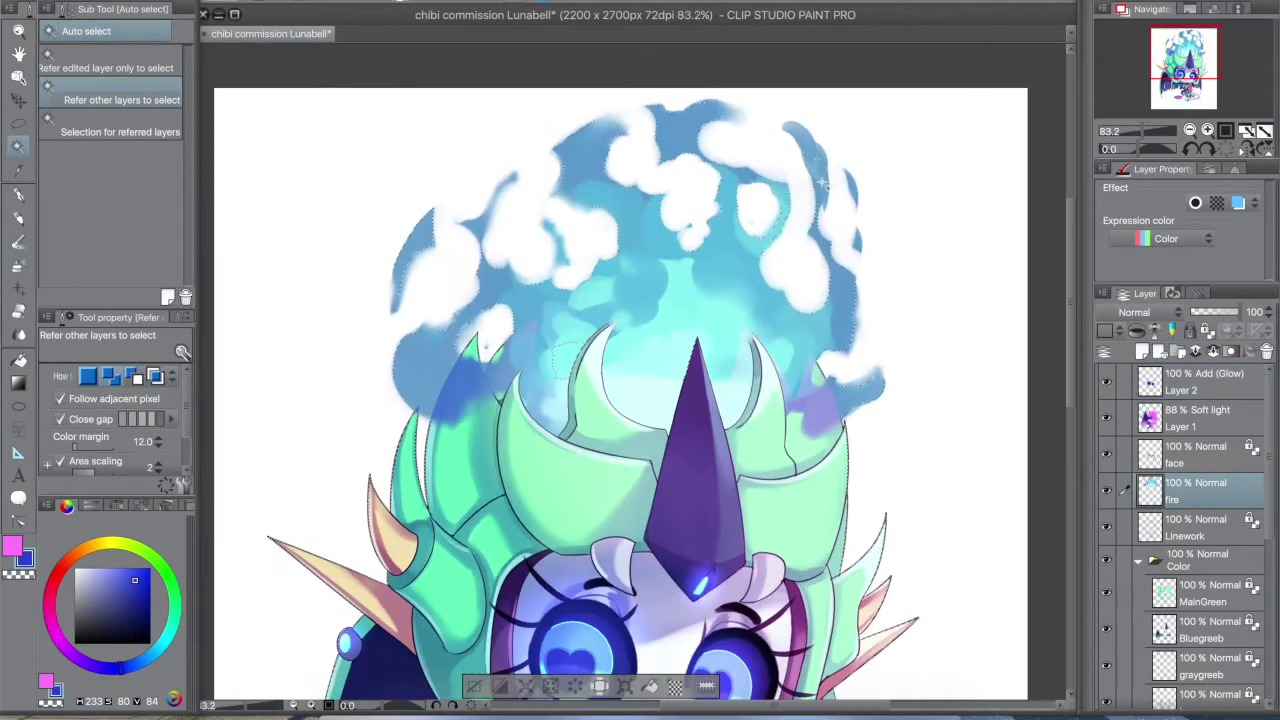
pyautogui.hotkey('ctrl', '+')
pyautogui.hotkey('ctrl', '+')
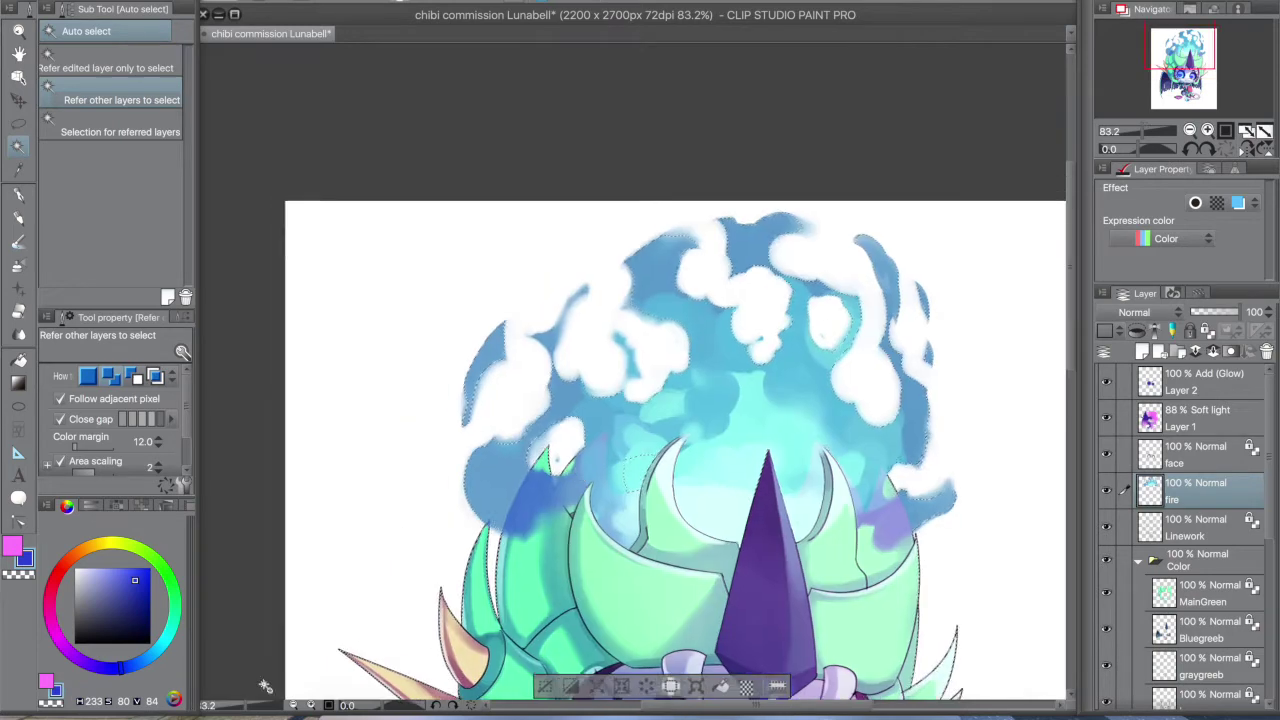
pyautogui.moveTo(576, 431)
pyautogui.mouseDown()
pyautogui.moveTo(493, 384)
pyautogui.moveTo(422, 284)
pyautogui.mouseUp()
pyautogui.press('m')
pyautogui.scroll(2, 866, 185)
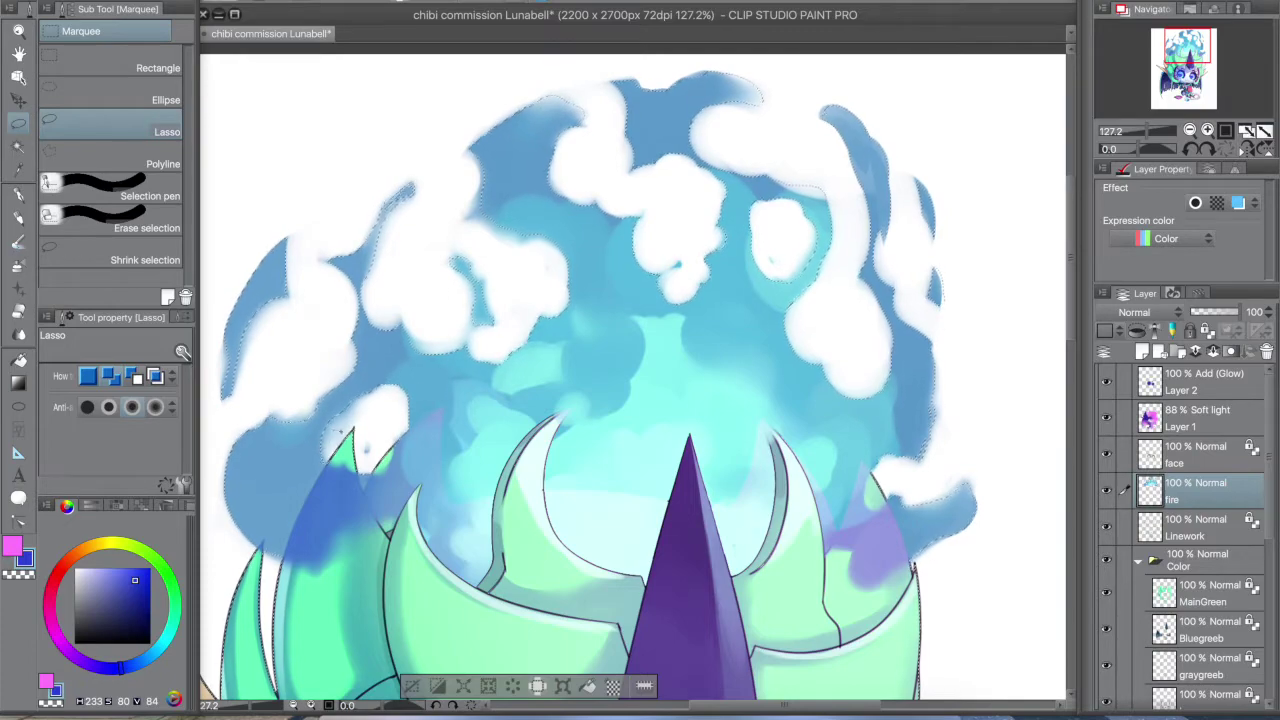
# - Add the small flame at the tail tip to the selection with Auto select and the Lasso
pyautogui.hotkey('ctrl', '+')
pyautogui.hotkey('ctrl', '+')
pyautogui.hotkey('ctrl', '+')
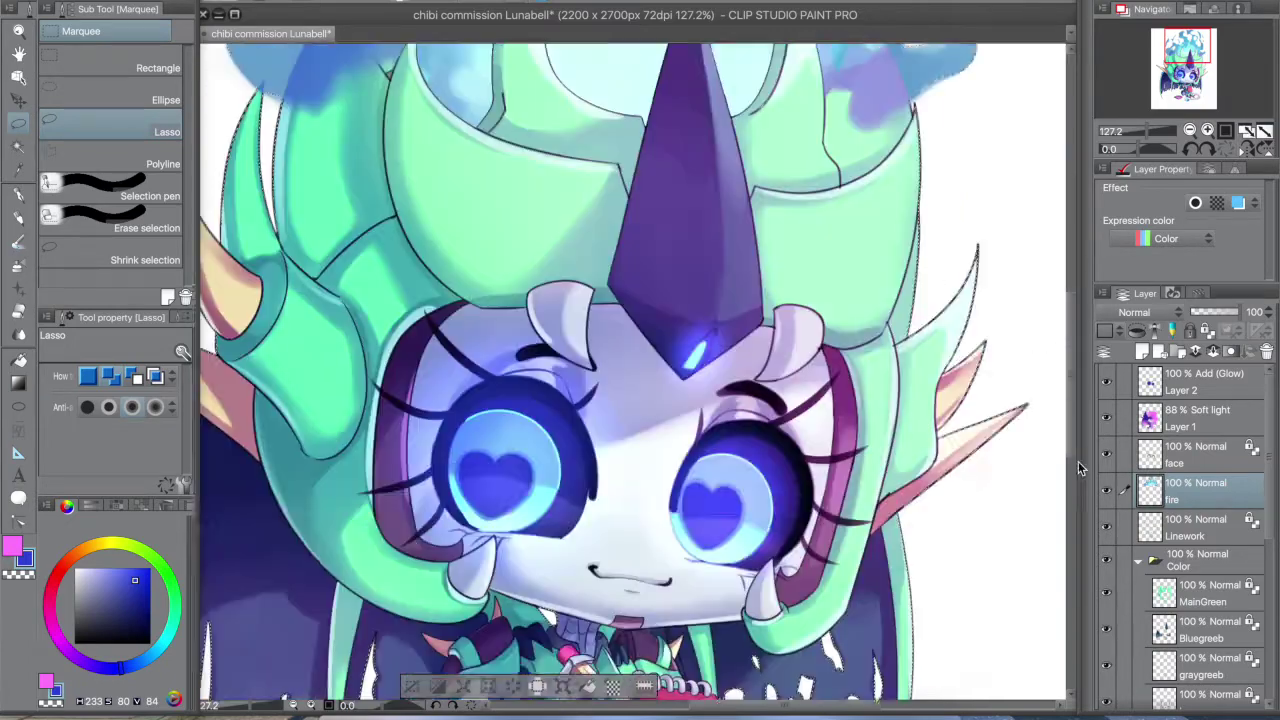
pyautogui.scroll(-10, 700, 380)
pyautogui.press('w')
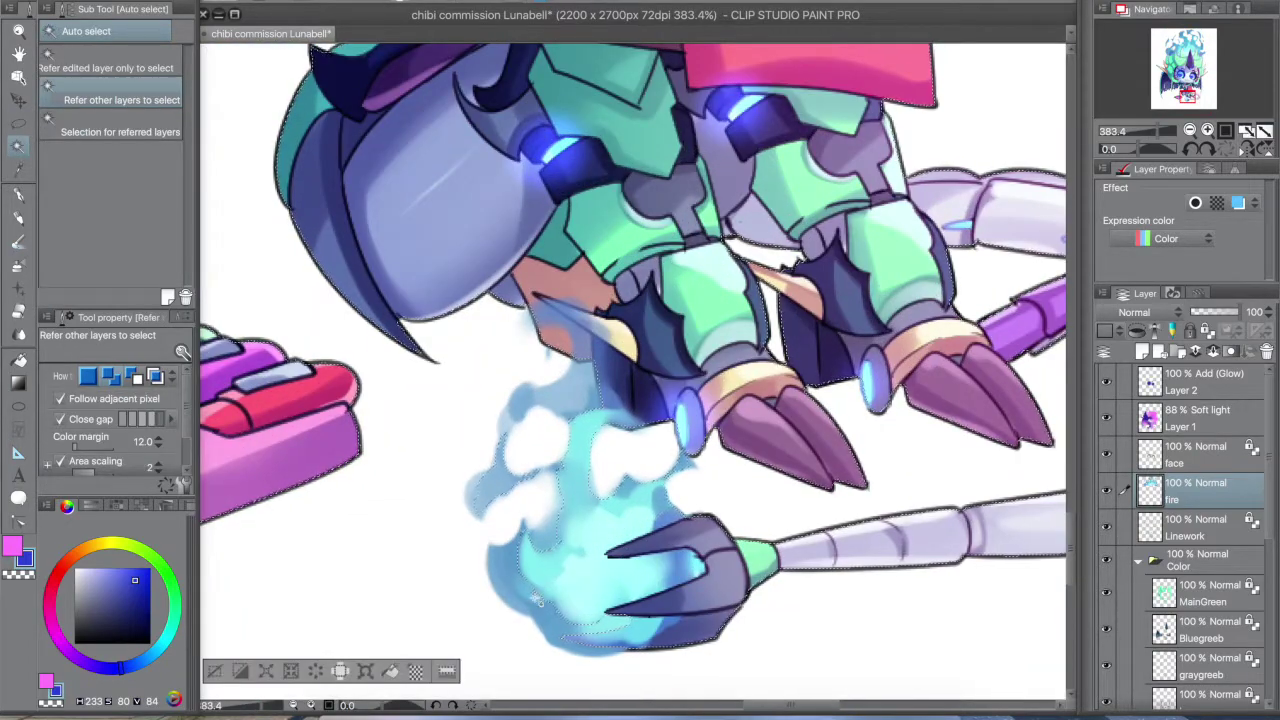
pyautogui.press('m')
pyautogui.moveTo(508, 440); pyautogui.dragTo(590, 424)
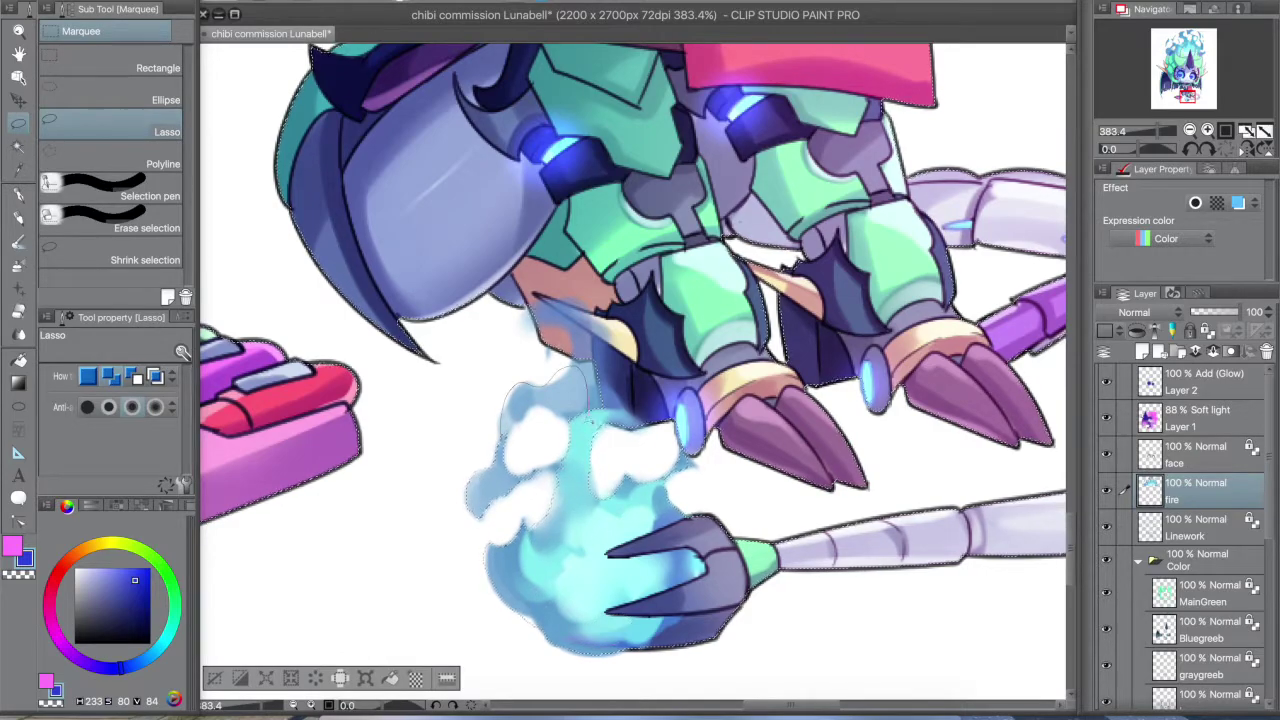
# - Airbrush a blue glow over the head flame and upper helmet on a new Add (Glow) layer, using Highlight at sizes 400 and 100
pyautogui.scroll(-6, 576, 327)
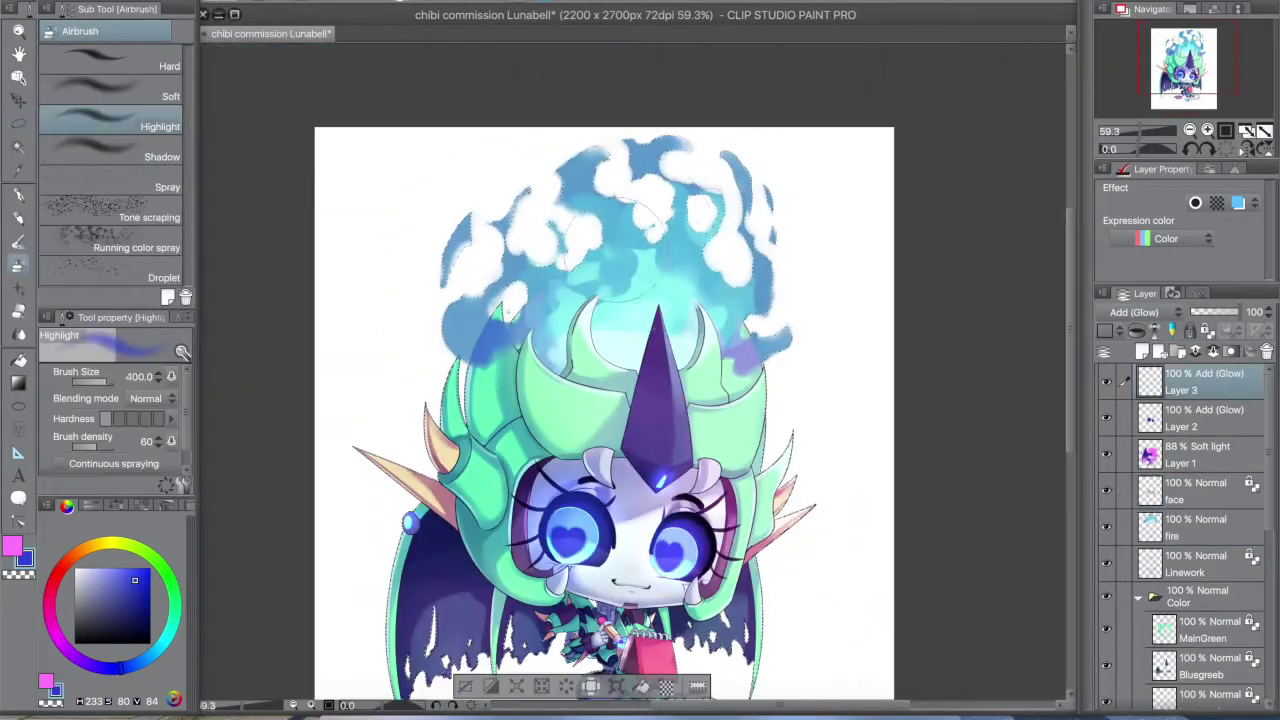
pyautogui.moveTo(540, 300)
pyautogui.mouseDown()
pyautogui.moveTo(620, 330)
pyautogui.moveTo(700, 215)
pyautogui.mouseUp()
pyautogui.scroll(3, 660, 300)
pyautogui.scroll(-3, 640, 400)
pyautogui.scroll(4, 620, 450)
pyautogui.moveTo(600, 420); pyautogui.dragTo(610, 490)
pyautogui.scroll(-3, 520, 549)
pyautogui.moveTo(500, 150); pyautogui.dragTo(460, 650)
pyautogui.scroll(1, 421, 172)
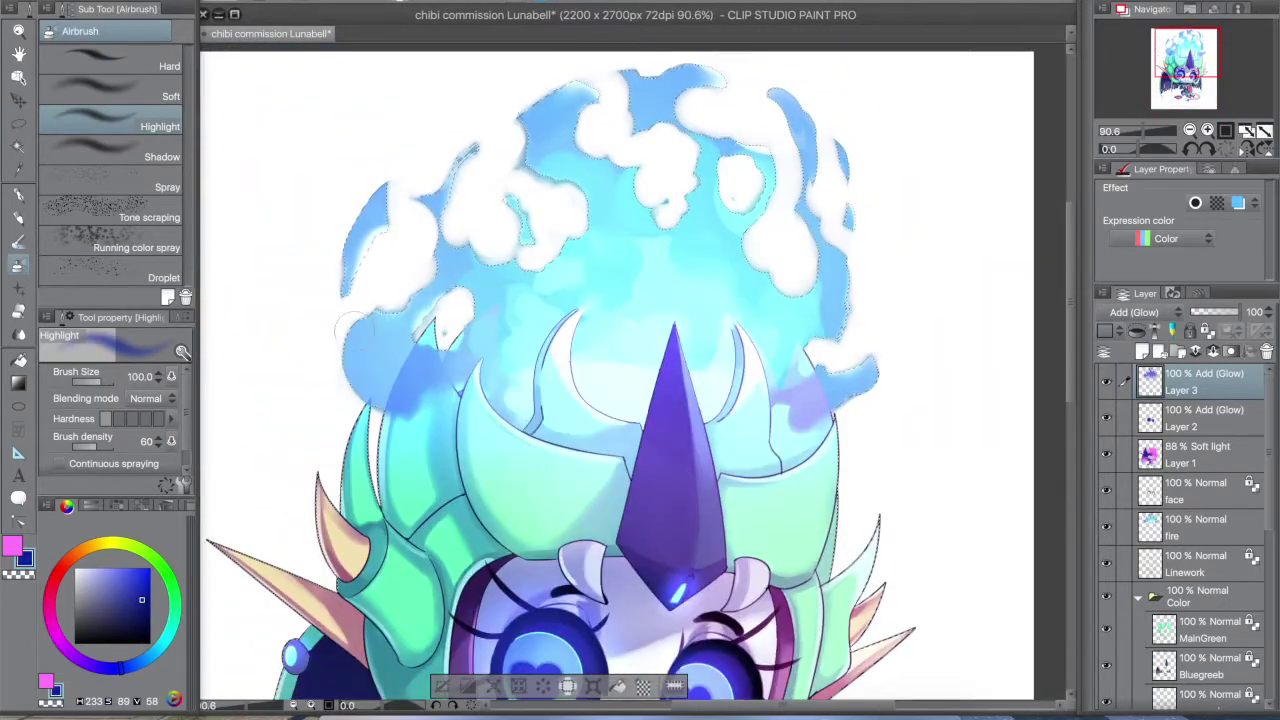
# - Clear the selection and save the illustration
pyautogui.hotkey('ctrl', 'd')
pyautogui.hotkey('ctrl', 's')
pyautogui.scroll(-3, 620, 380)
# - Smooth the glow around the head flame's white gaps with the Blend tool at size 30
pyautogui.scroll(4, 995, 335)
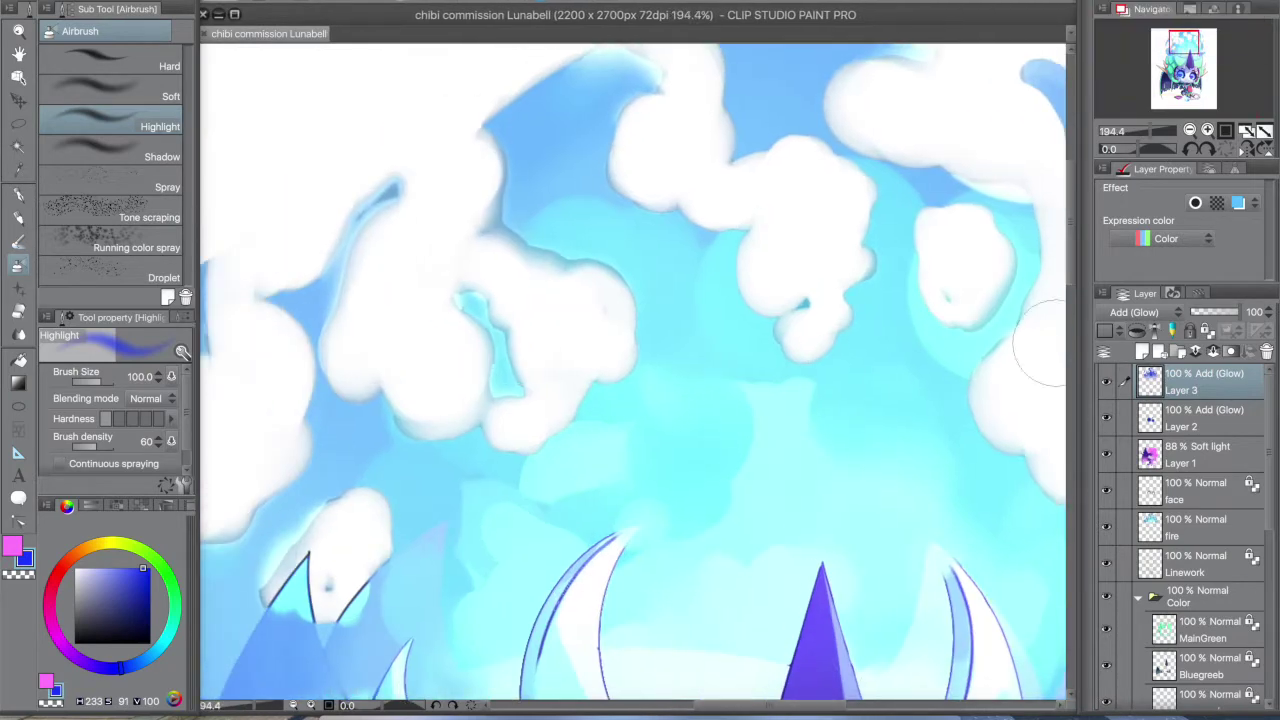
pyautogui.press('g')
pyautogui.press('j')
pyautogui.moveTo(630, 125); pyautogui.dragTo(601, 150)
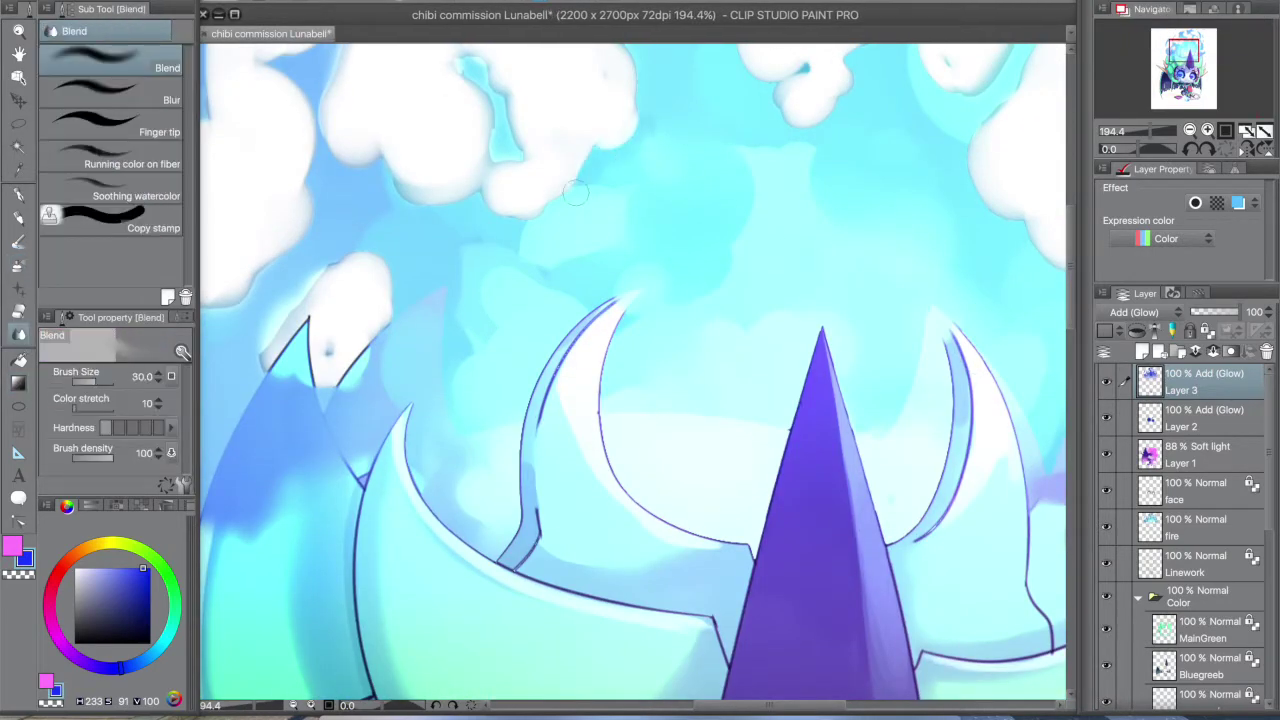
pyautogui.moveTo(259, 53); pyautogui.dragTo(424, 228)
# - Soften the glow edges across the head flame with the Blur tool at sizes between 20 and 60
pyautogui.press('j')
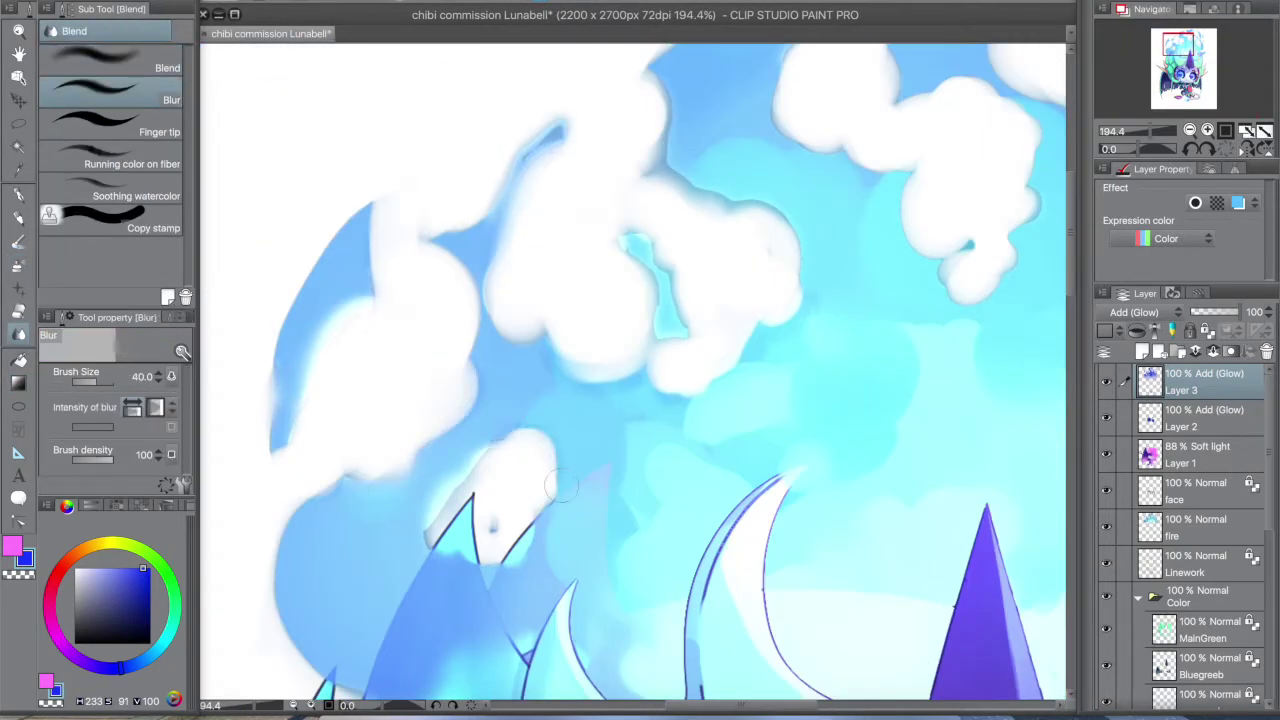
pyautogui.moveTo(544, 137); pyautogui.dragTo(450, 380)
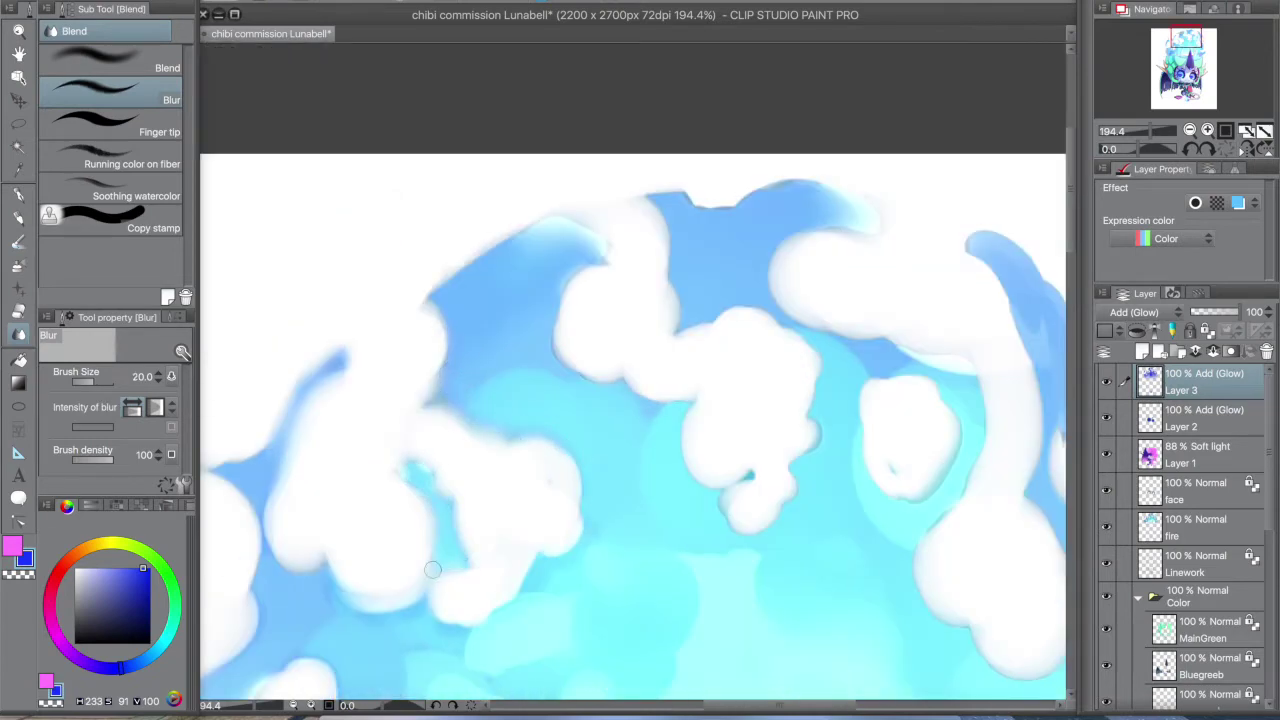
pyautogui.moveTo(975, 374); pyautogui.dragTo(745, 296)
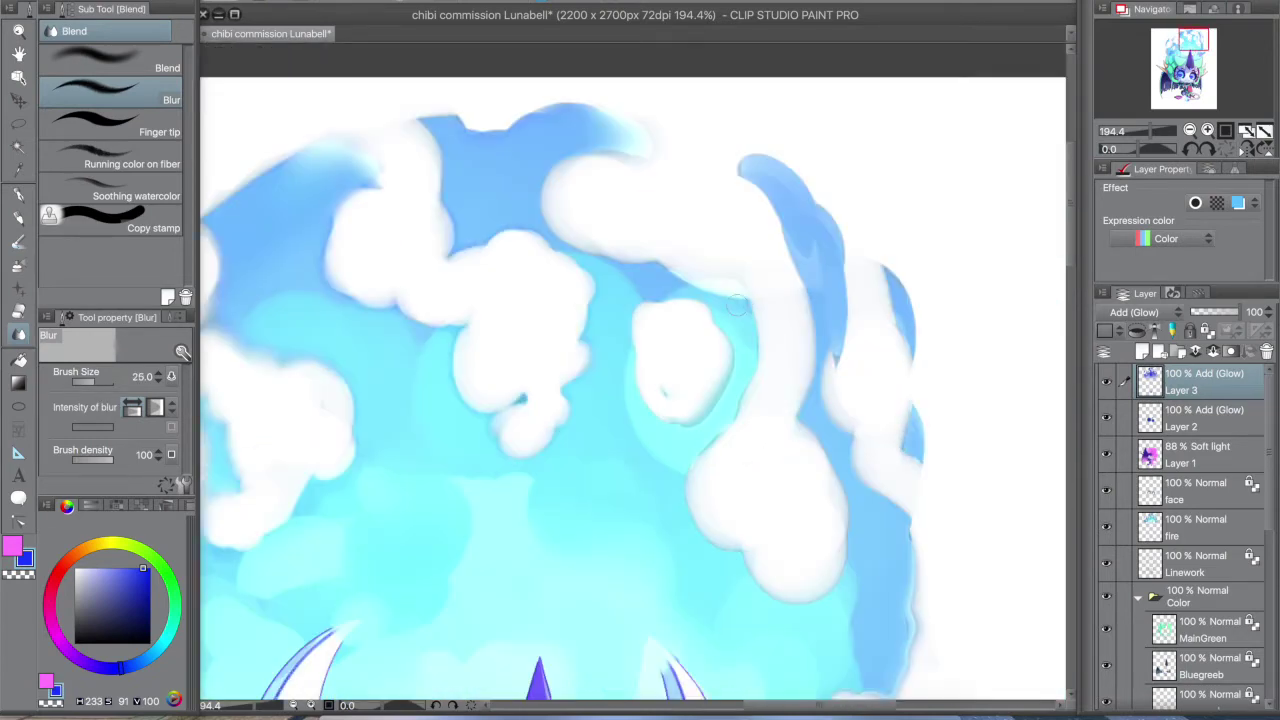
pyautogui.moveTo(812, 432); pyautogui.dragTo(714, 172)
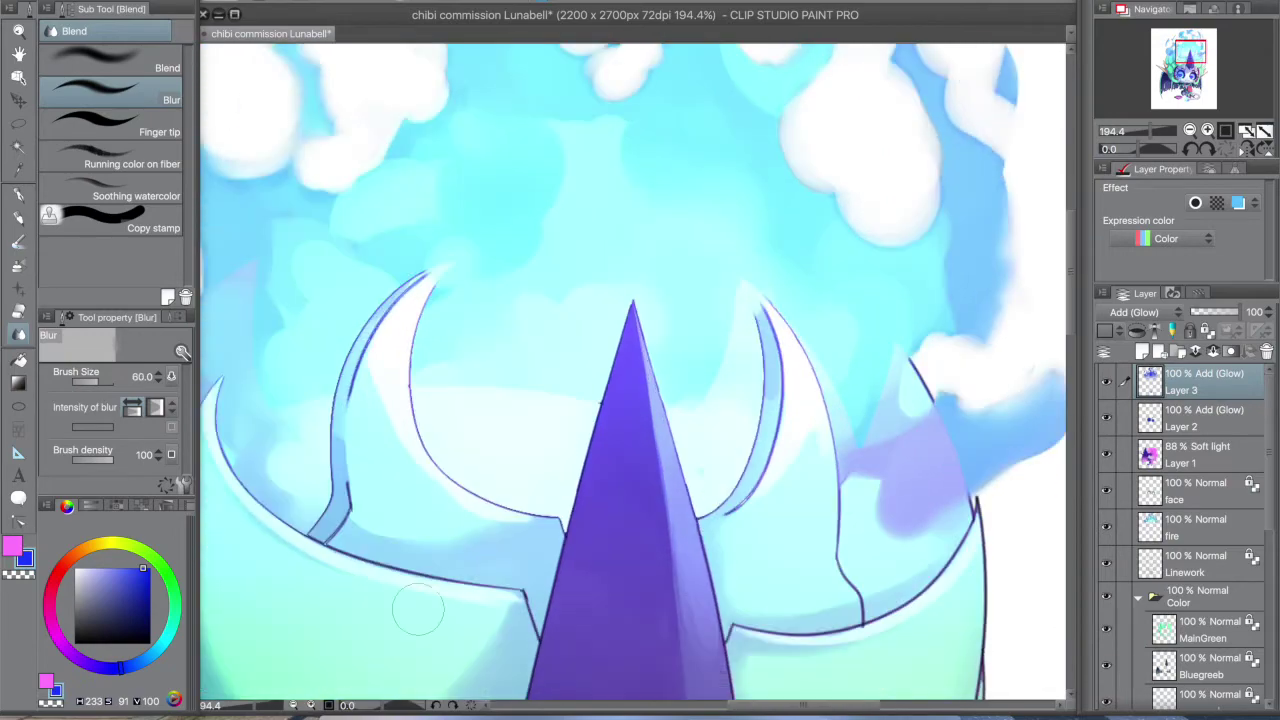
pyautogui.scroll(-5, 640, 400)
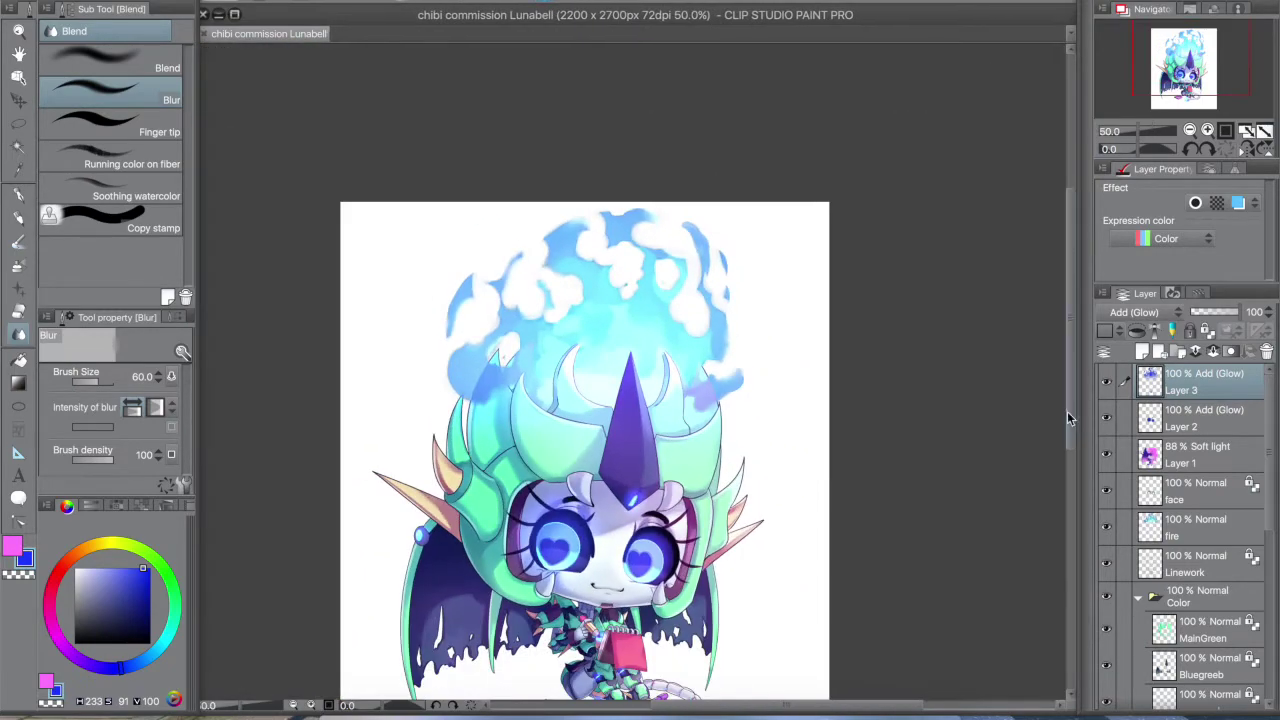
# - Lower the opacity of the Add (Glow) layer holding the eye stars to 48% and choose the *Soft* decoration brush
pyautogui.scroll(6, 645, 549)
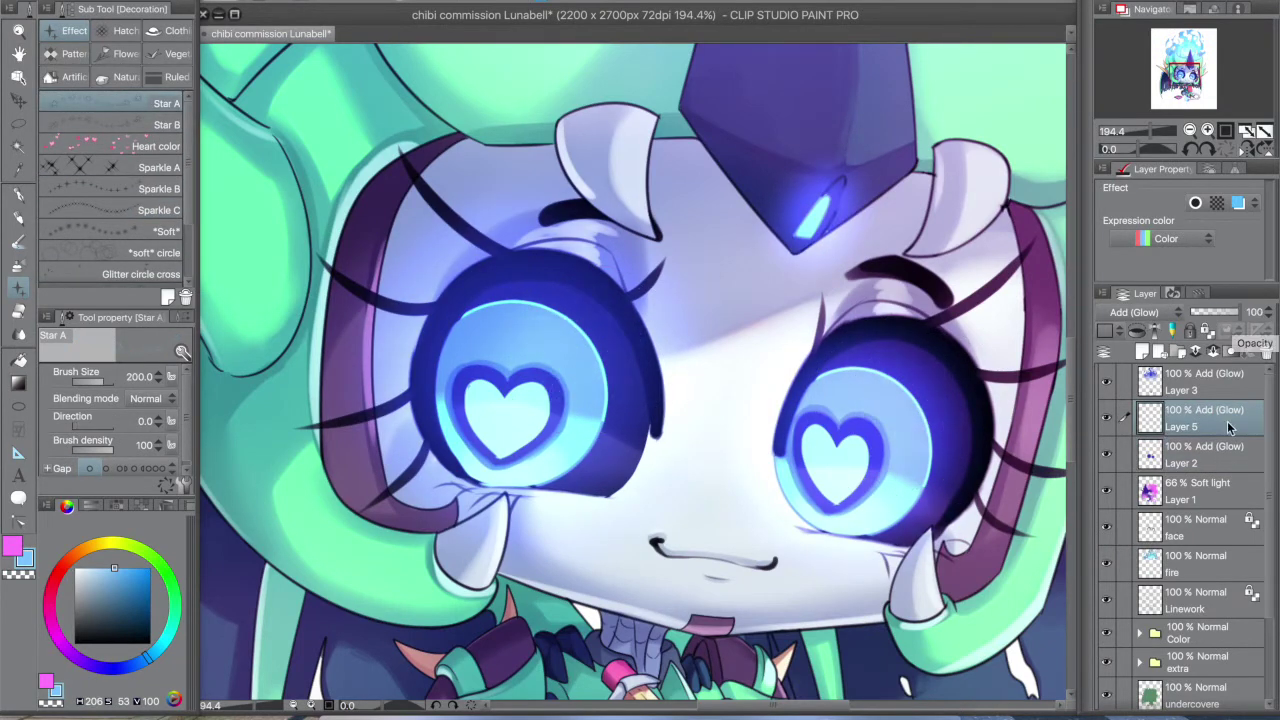
pyautogui.moveTo(1250, 312); pyautogui.dragTo(1224, 318)
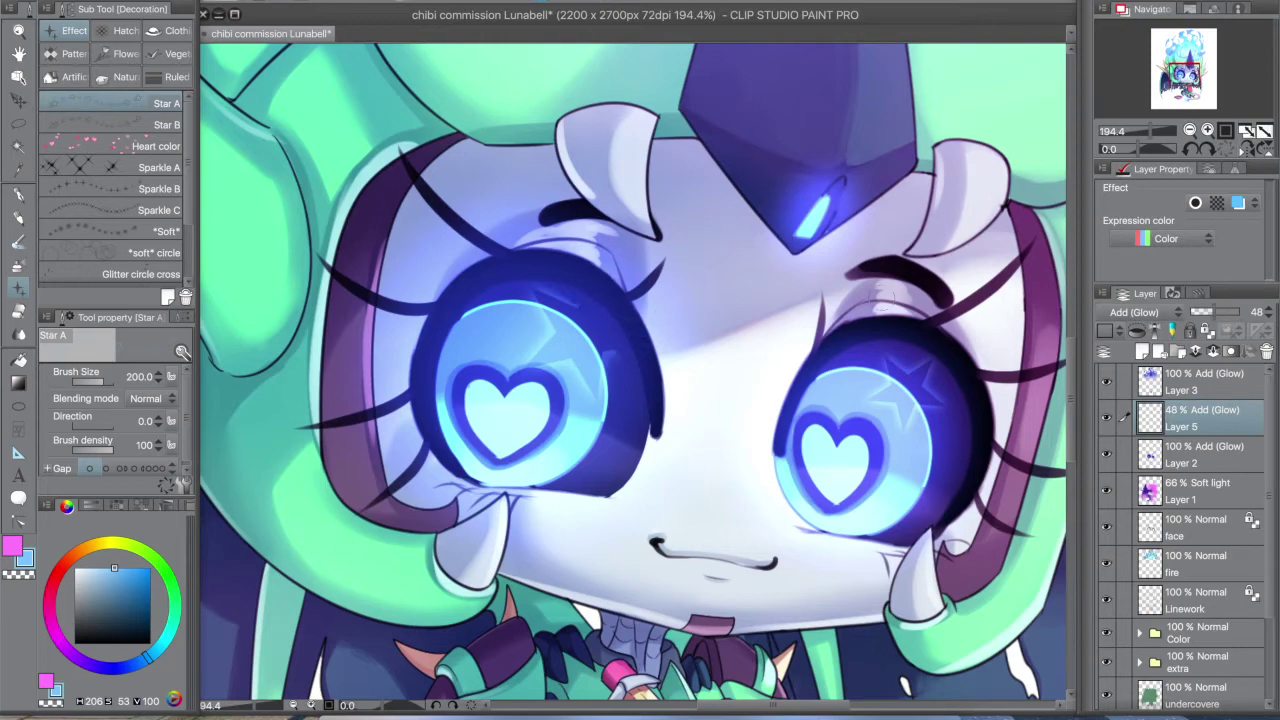
pyautogui.click(120, 232)
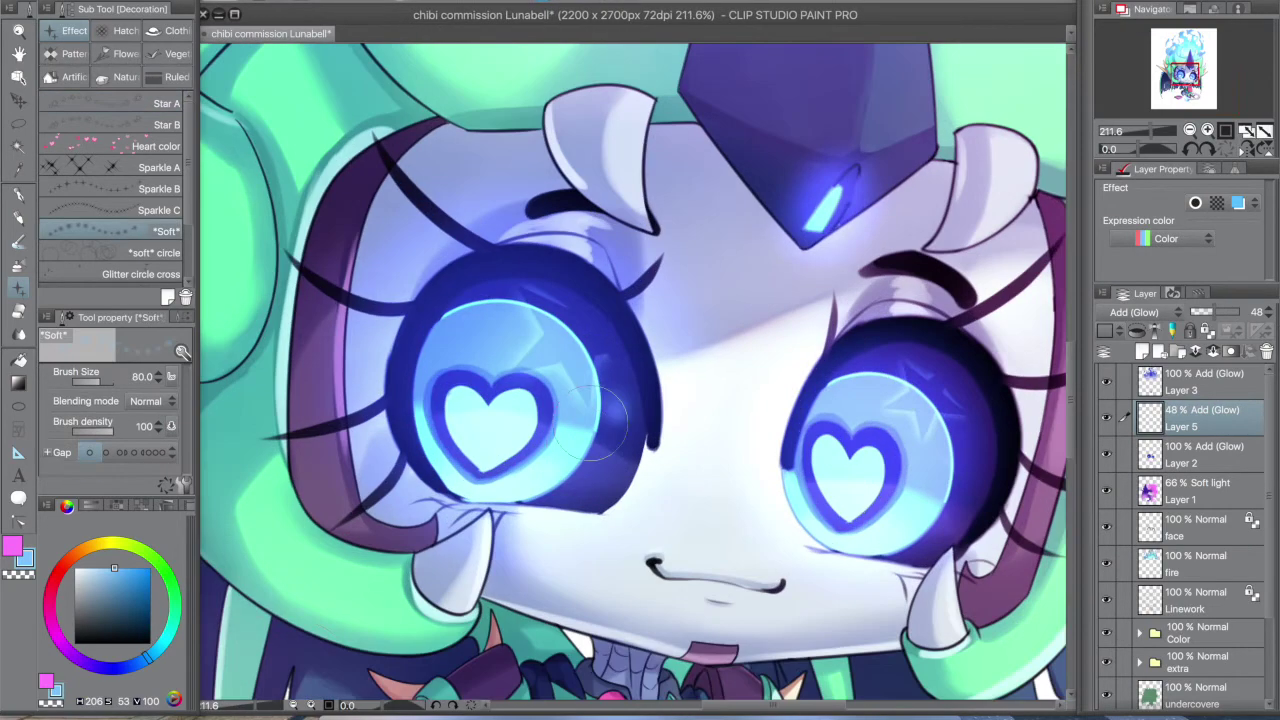
# - Paint pale cyan highlights on the eyes and lashes with Dense watercolor at size 10 on a separate Add (Glow) layer
pyautogui.press('p')
pyautogui.scroll(2, 475, 323)
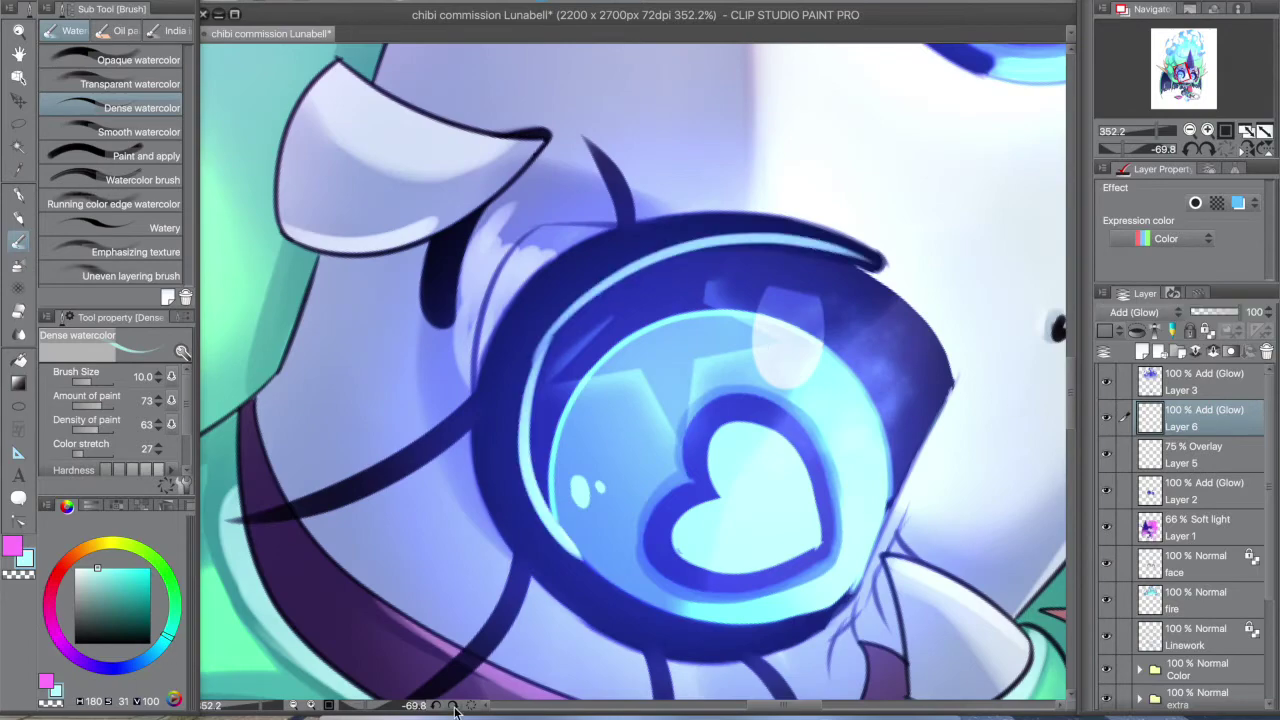
pyautogui.click(463, 707)
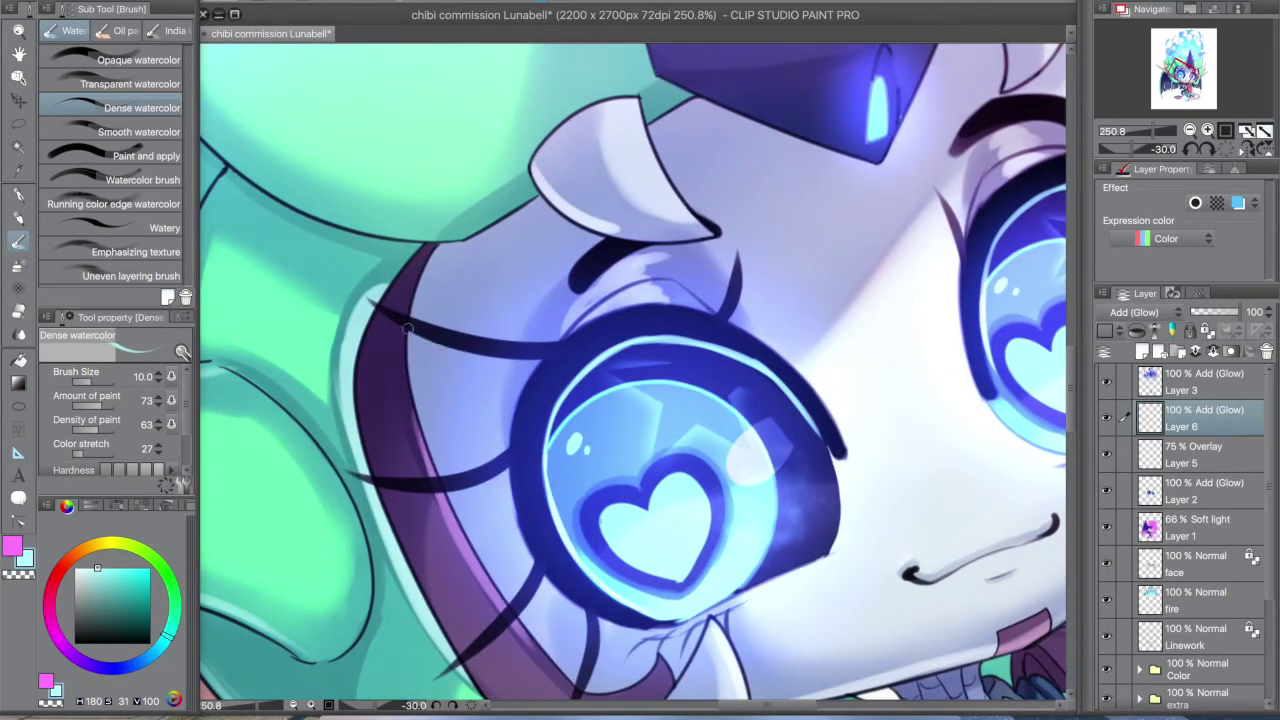
pyautogui.hotkey('ctrl', 'z')
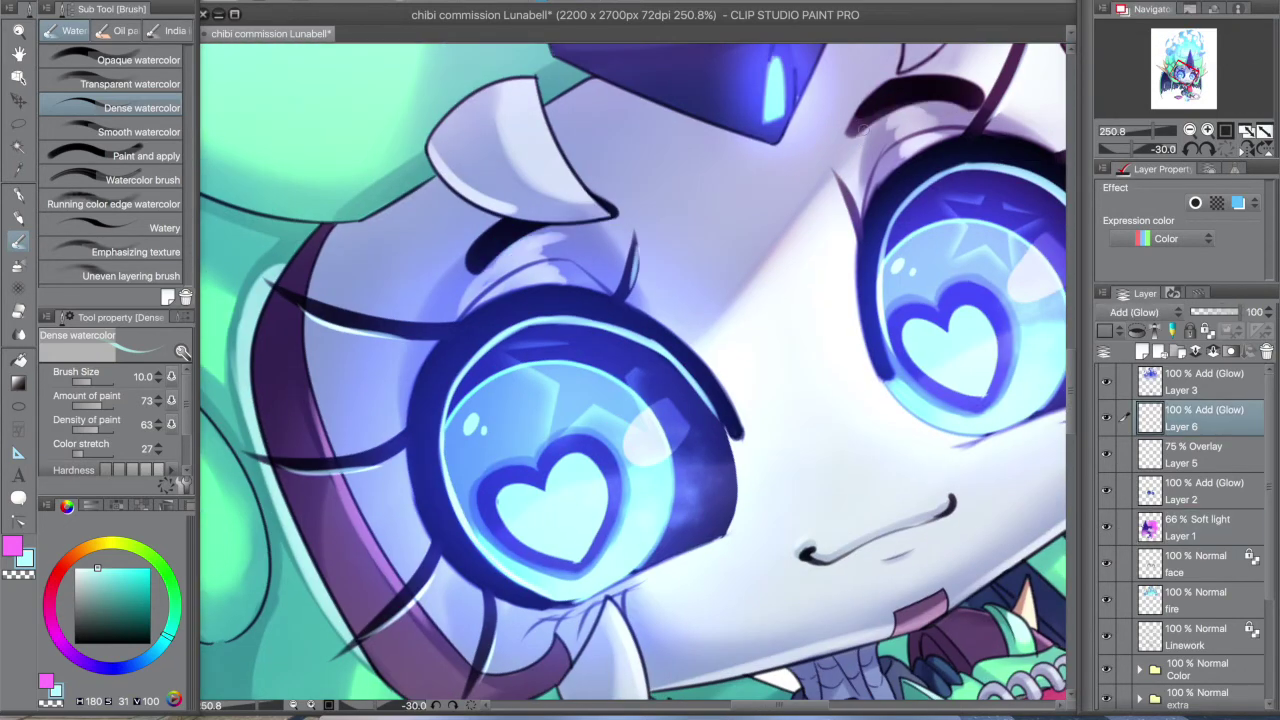